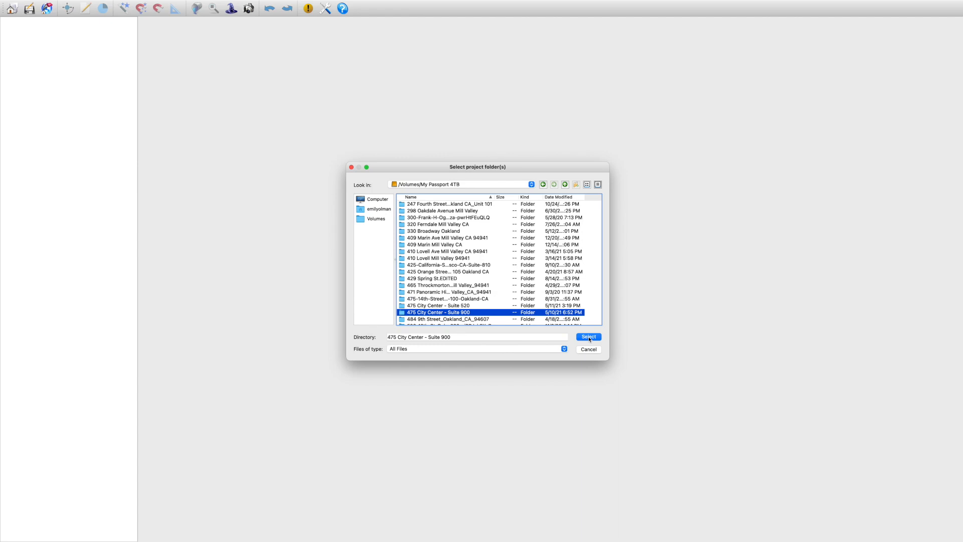
{"action": "left_click", "coordinate": [588, 337]}
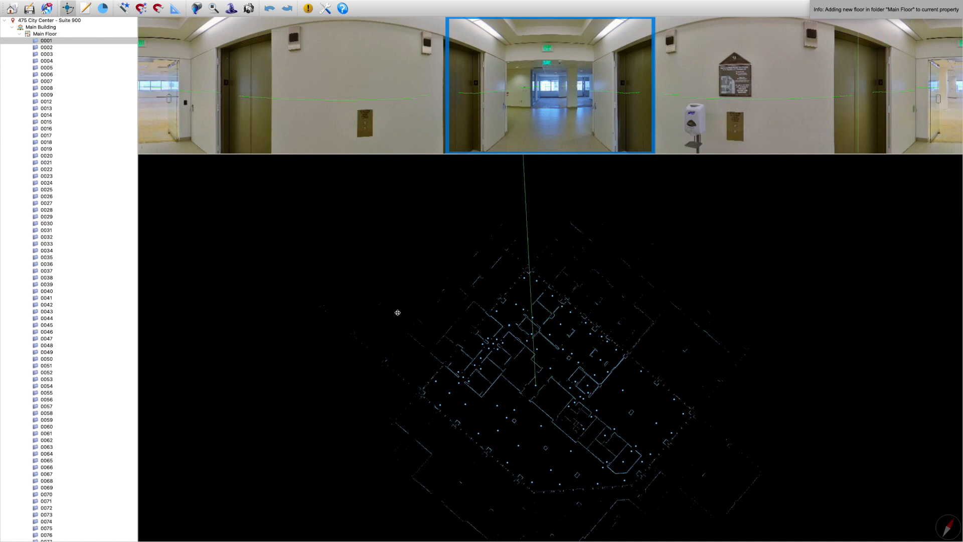
{"action": "scroll", "coordinate": [54, 280], "scroll_direction": "down", "scroll_amount": 3}
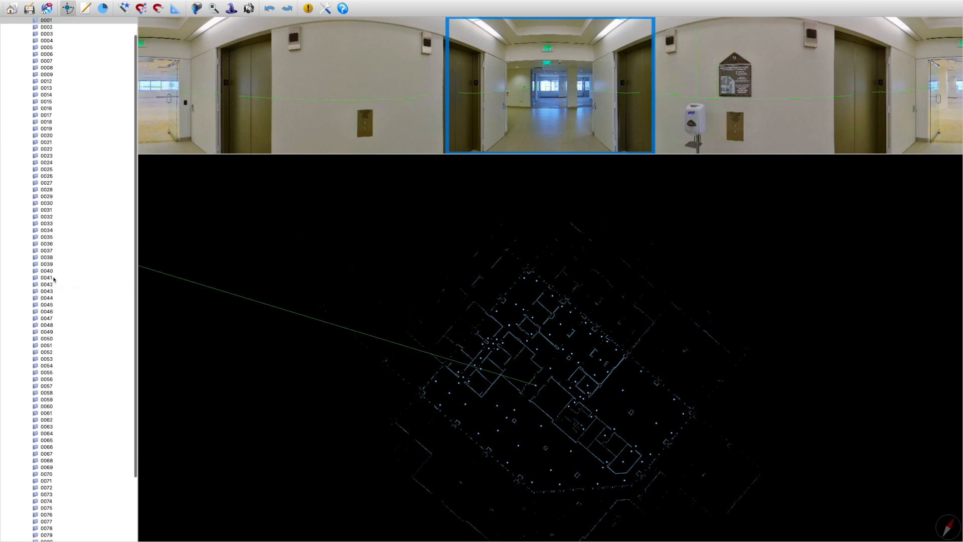
{"action": "scroll", "coordinate": [53, 280], "scroll_direction": "down", "scroll_amount": 2}
{"action": "scroll", "coordinate": [53, 280], "scroll_direction": "up", "scroll_amount": 5}
{"action": "scroll", "coordinate": [469, 228], "scroll_direction": "up", "scroll_amount": 2}
Set the initial pano angle in the panorama of scan 0001
{"action": "left_click_drag", "start_coordinate": [161, 291], "coordinate": [590, 156]}
{"action": "scroll", "coordinate": [590, 155], "scroll_direction": "up", "scroll_amount": 3}
{"action": "scroll", "coordinate": [456, 142], "scroll_direction": "up", "scroll_amount": 3}
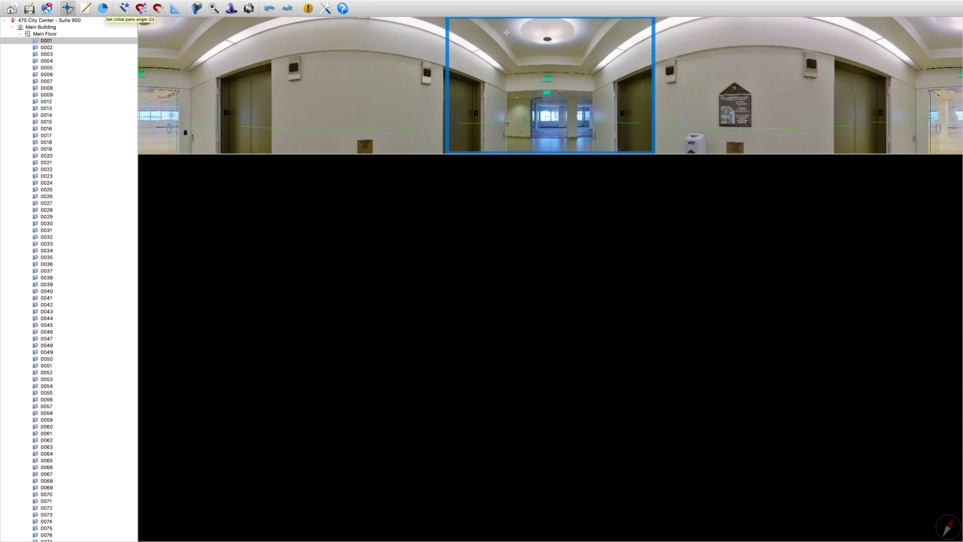
{"action": "left_click", "coordinate": [766, 56]}
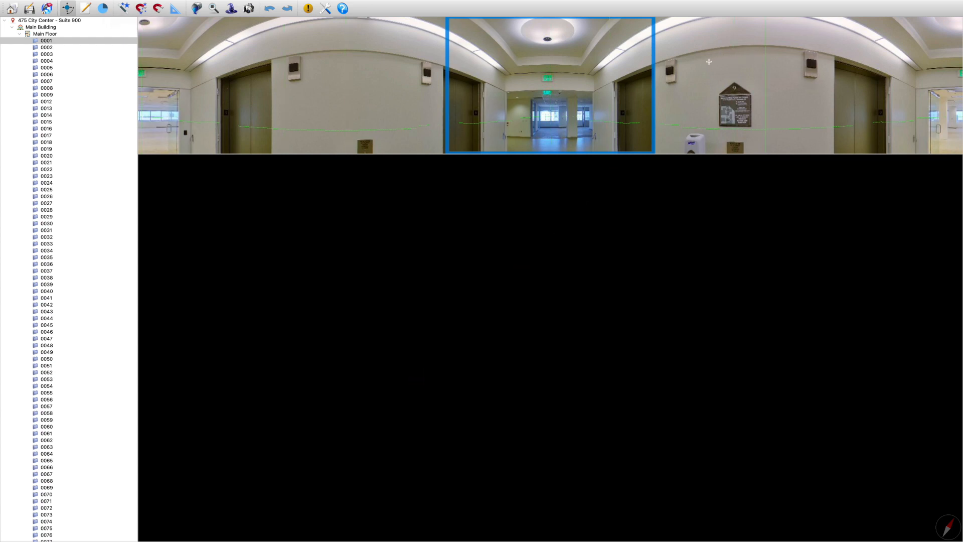
{"action": "left_click", "coordinate": [688, 62]}
Set scan 0001 of the Main Floor as the initial pano
{"action": "left_click", "coordinate": [72, 41]}
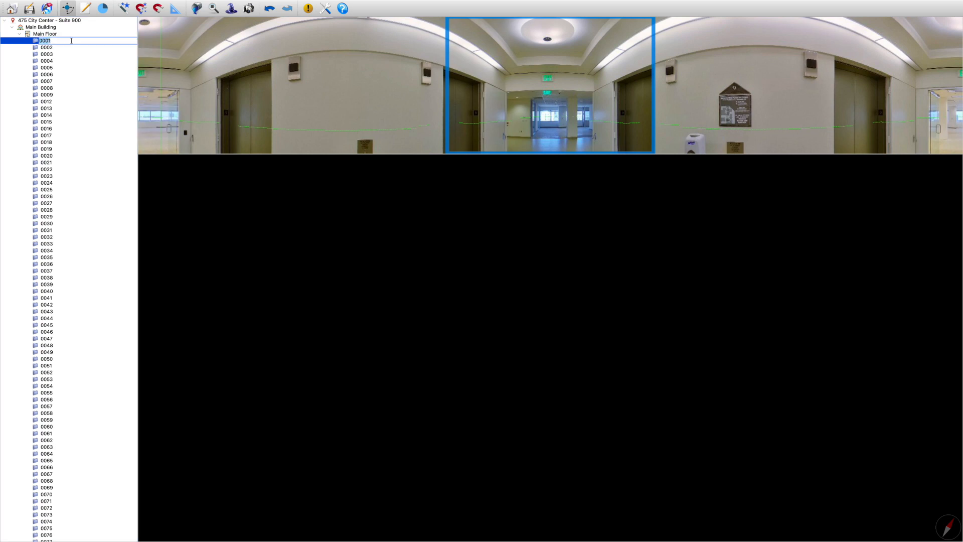
{"action": "left_click", "coordinate": [94, 74]}
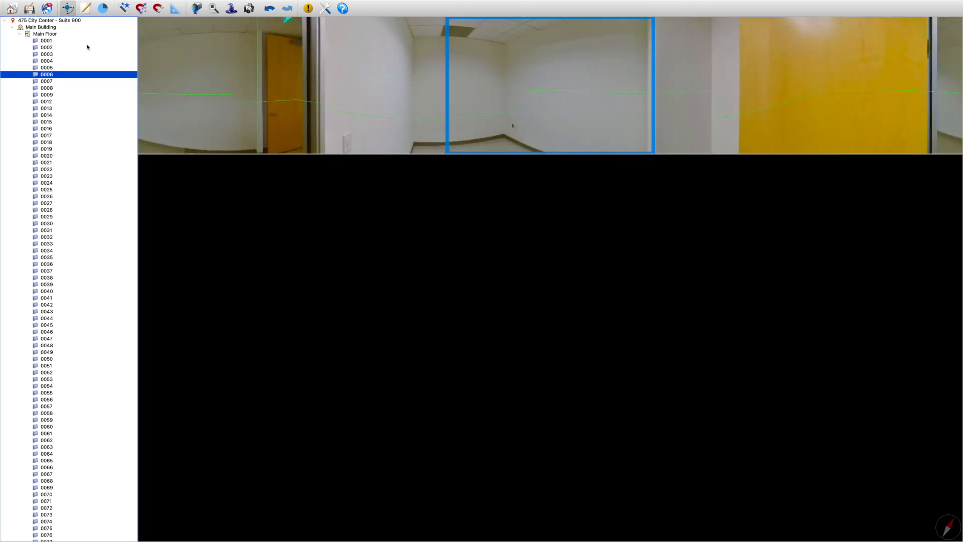
{"action": "left_click", "coordinate": [52, 41]}
{"action": "right_click", "coordinate": [51, 41]}
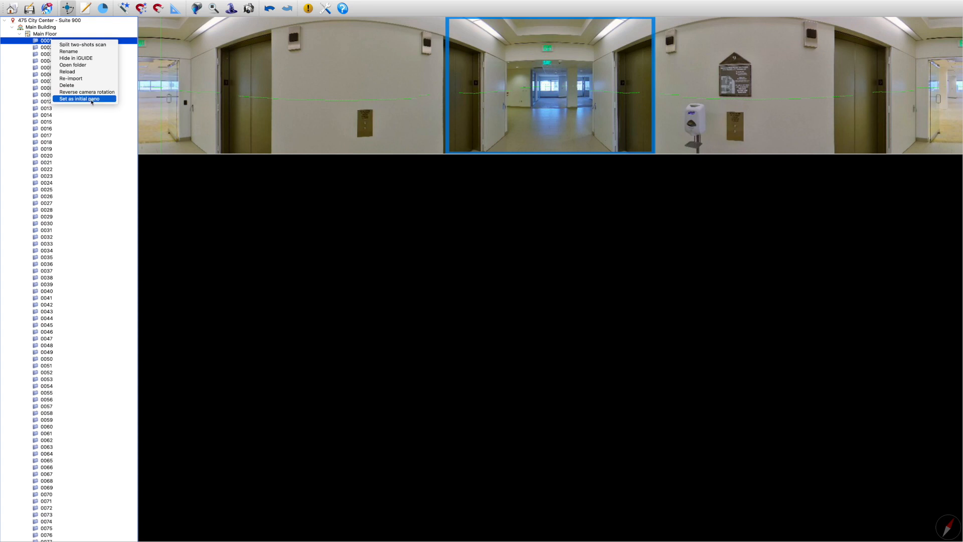
{"action": "left_click", "coordinate": [93, 100]}
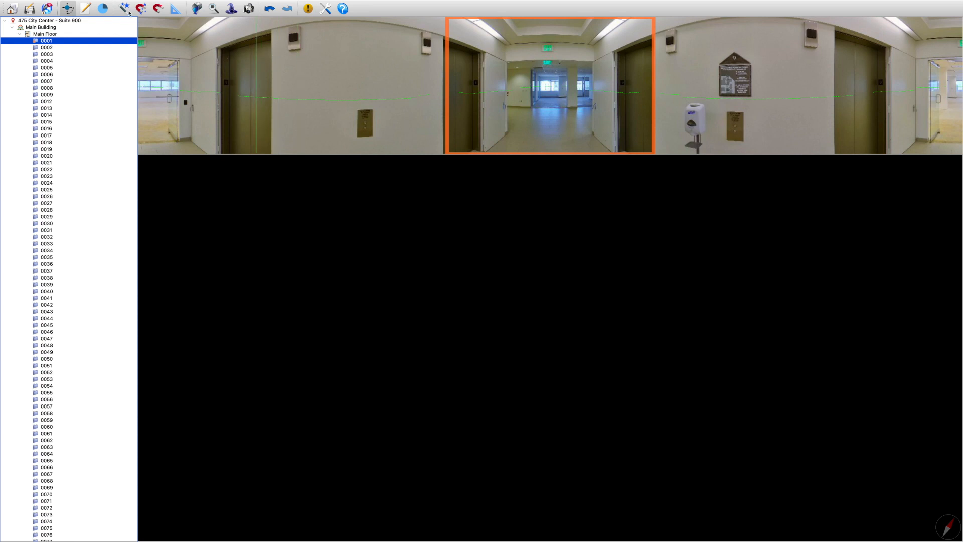
Compare the panoramas of scans 0002 and 0003, and set 0003 as the initial pano
{"action": "left_click", "coordinate": [113, 48]}
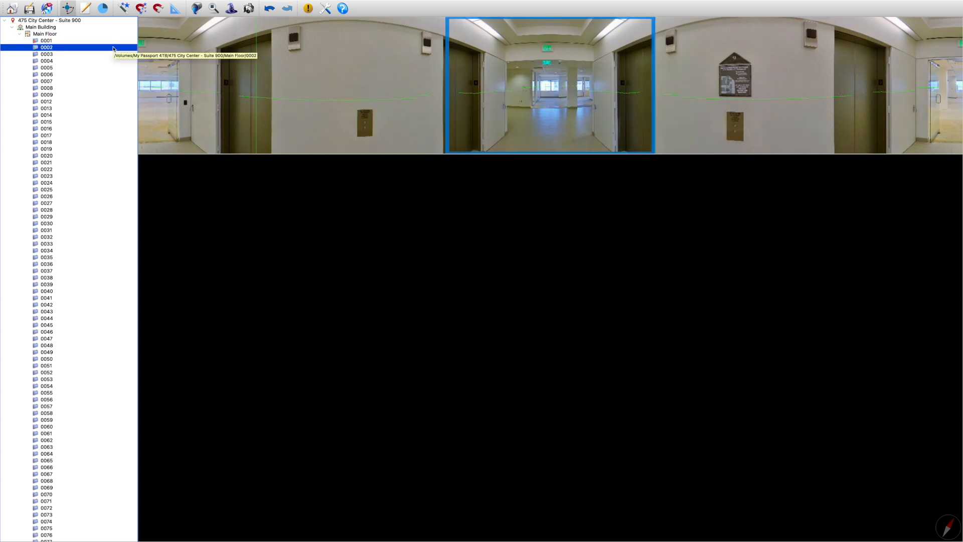
{"action": "left_click", "coordinate": [112, 56]}
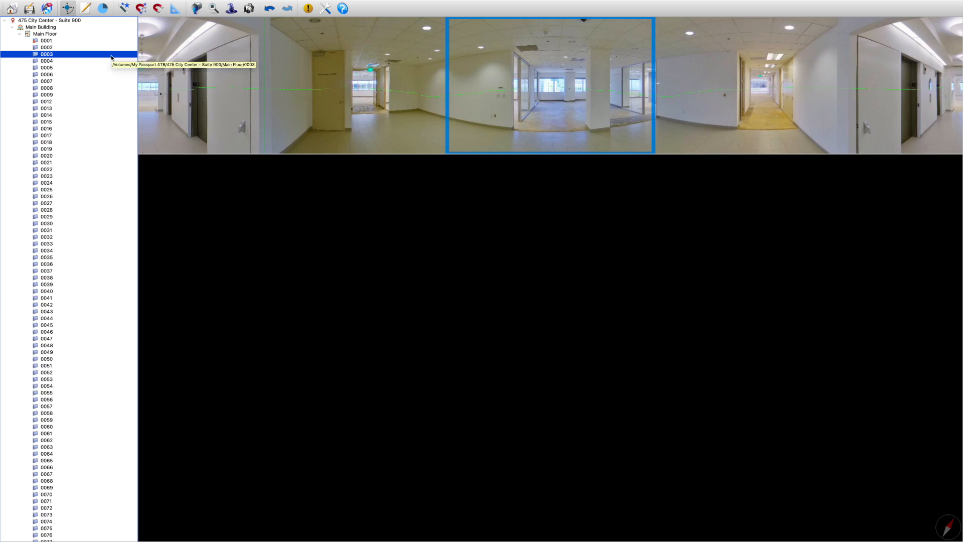
{"action": "right_click", "coordinate": [111, 56]}
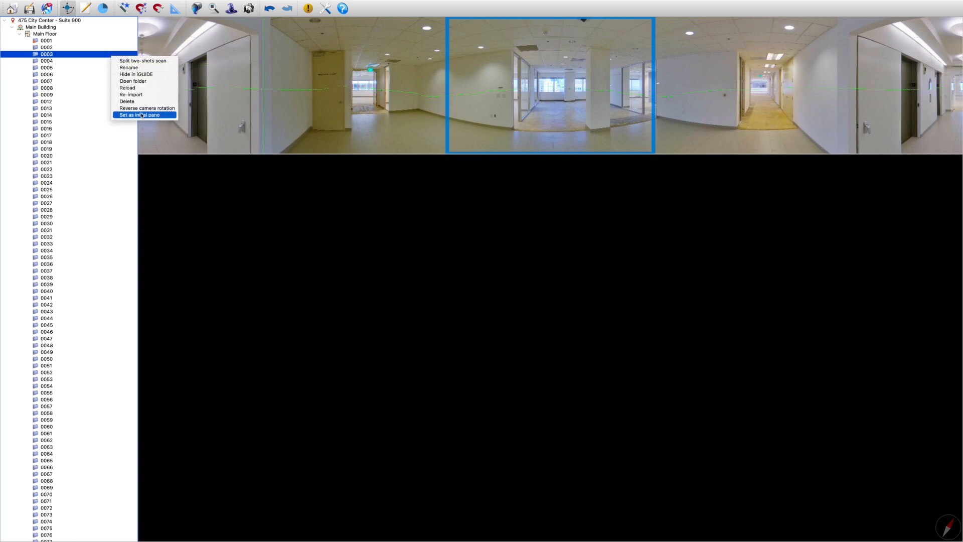
{"action": "left_click", "coordinate": [116, 101]}
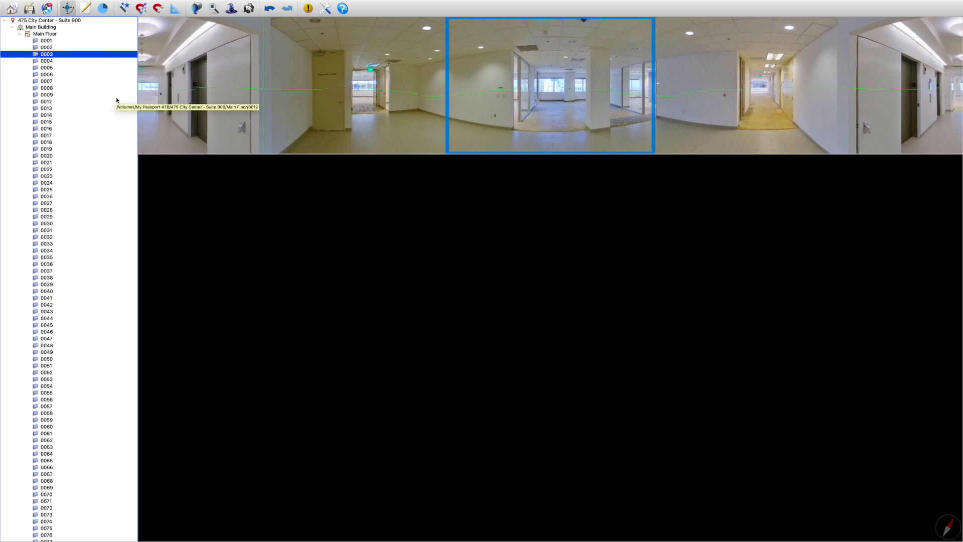
Go through the Main Floor scans one by one from 0004 to 0039 and examine each panorama and its initial view
{"action": "left_click", "coordinate": [105, 61]}
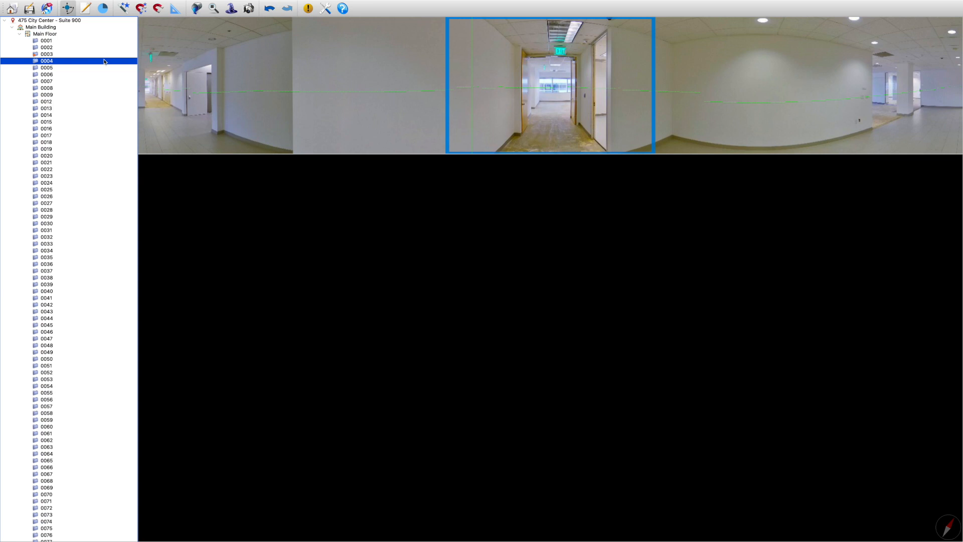
{"action": "key", "text": "Down"}
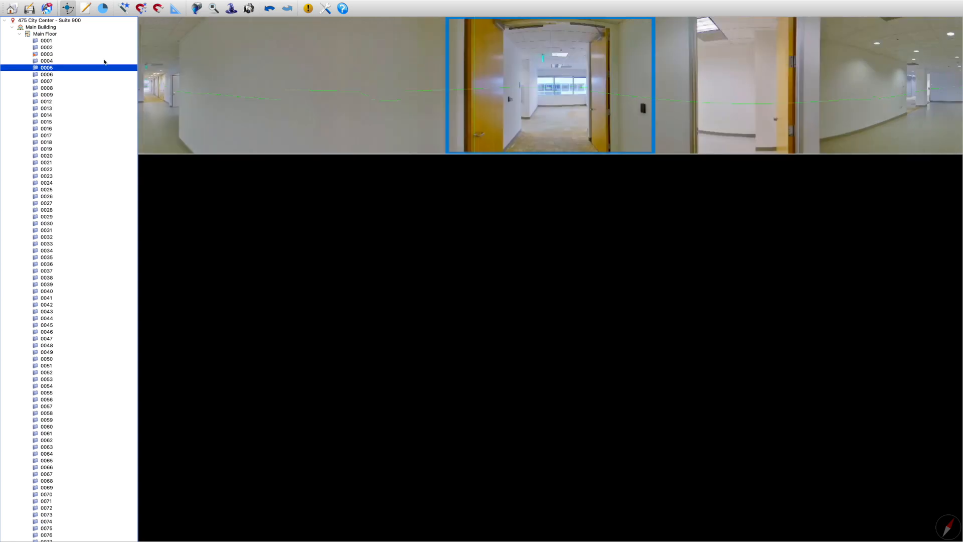
{"action": "key", "text": "Down"}
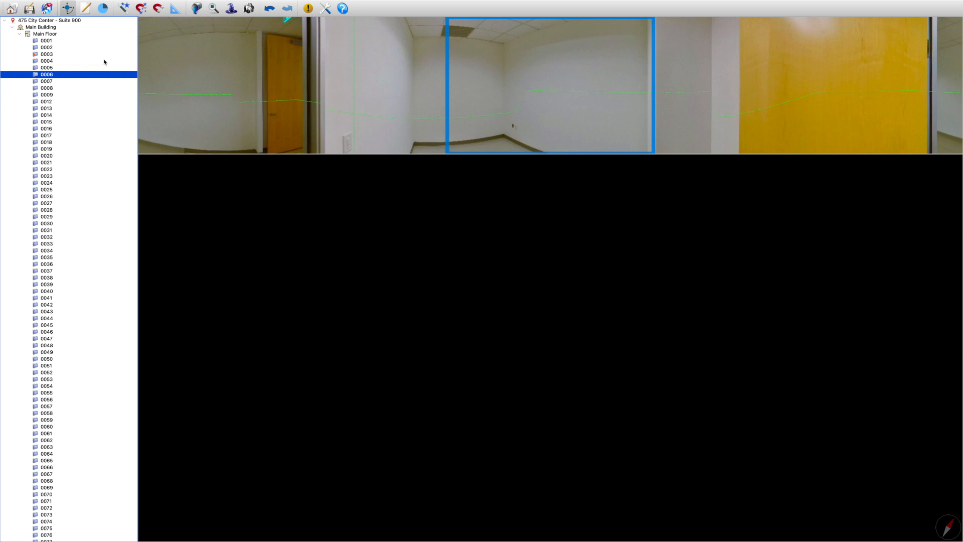
{"action": "key", "text": "Down"}
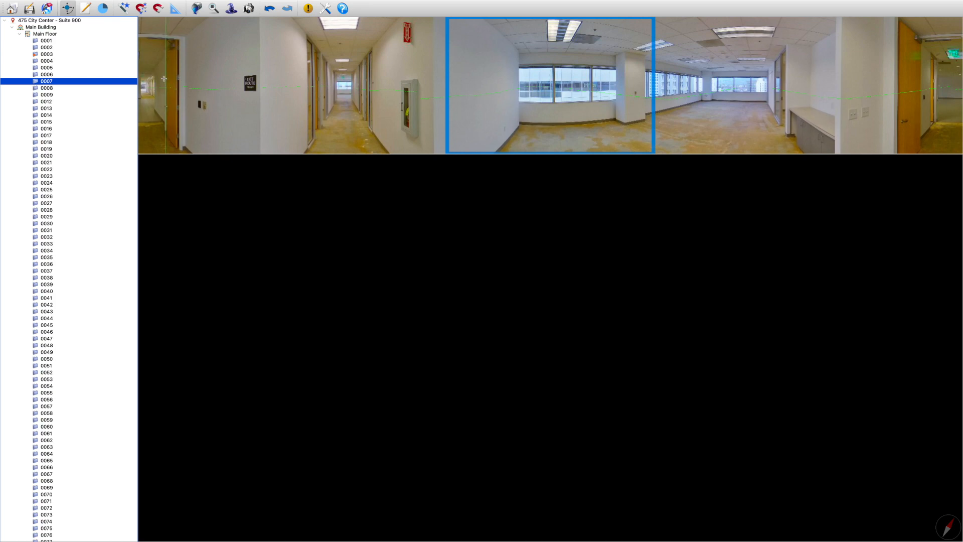
{"action": "key", "text": "Down"}
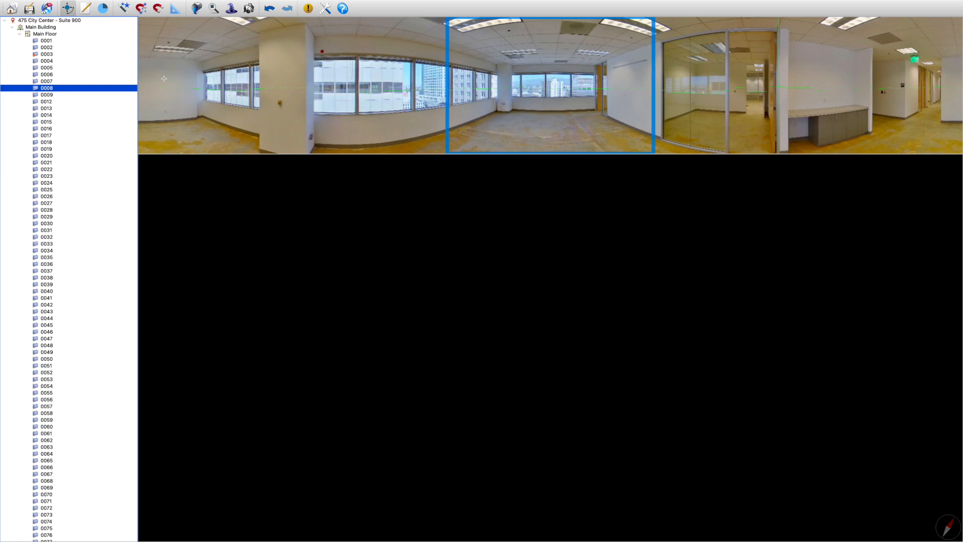
{"action": "key", "text": "Down"}
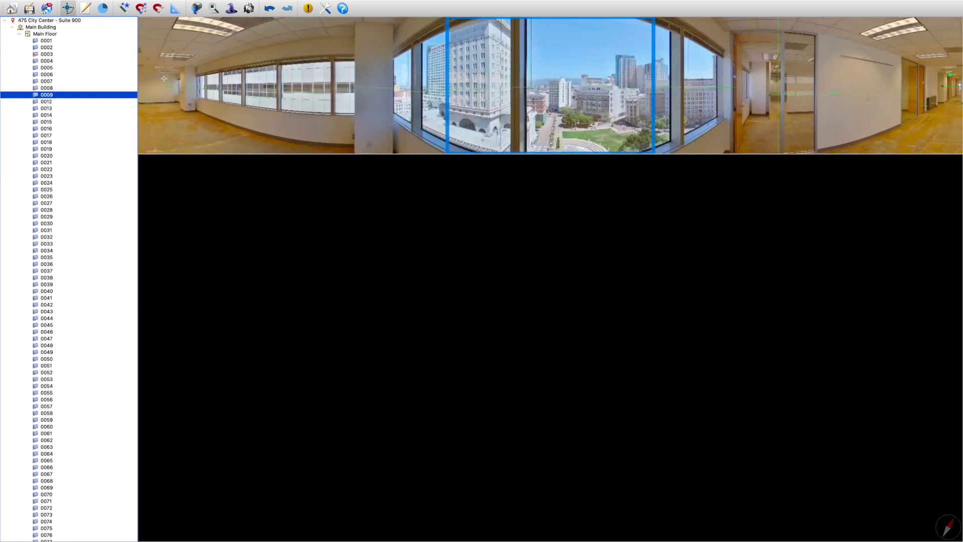
{"action": "key", "text": "Down"}
{"action": "key", "text": "Down"}
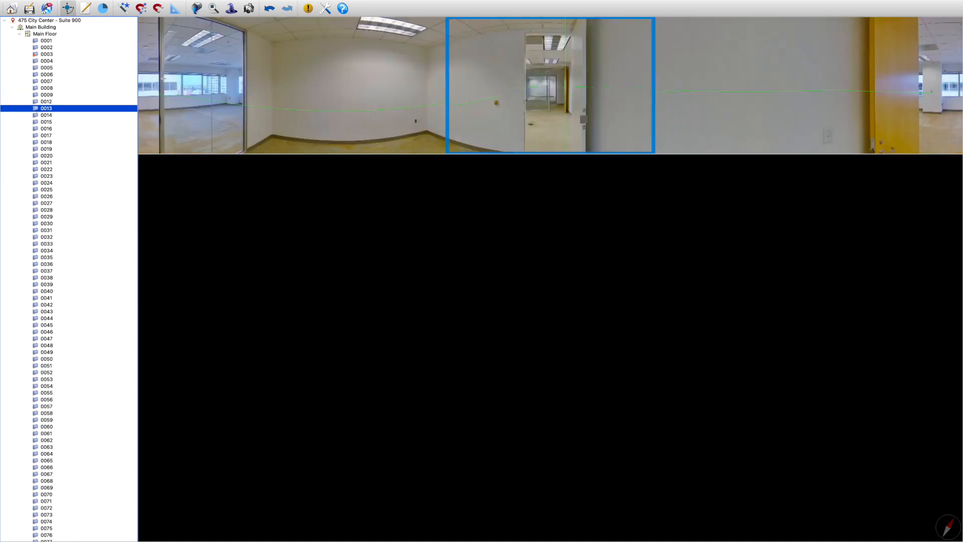
{"action": "key", "text": "Down"}
{"action": "key", "text": "Down"}
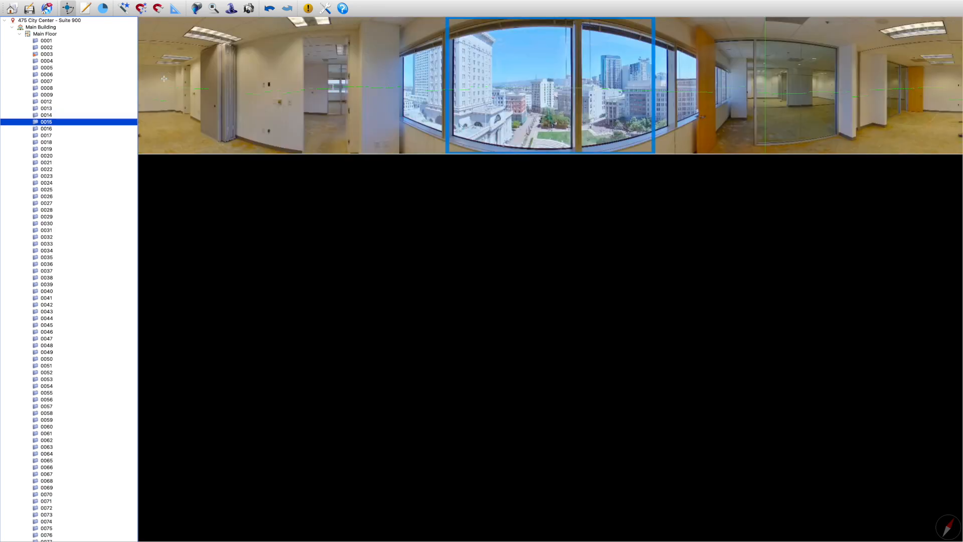
{"action": "key", "text": "Down"}
{"action": "key", "text": "Down"}
{"action": "key", "text": "Down"}
{"action": "key", "text": "Up"}
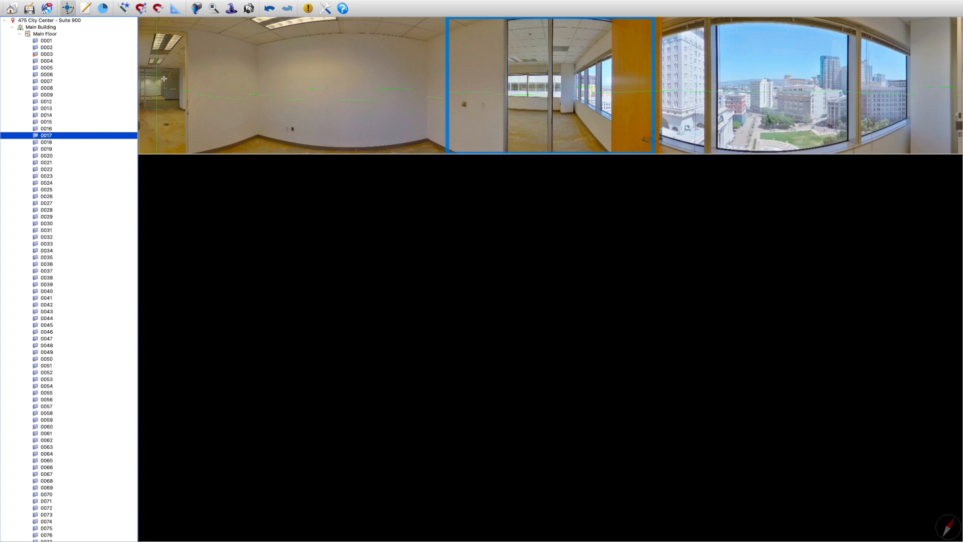
{"action": "key", "text": "Down"}
{"action": "key", "text": "Down"}
{"action": "key", "text": "Down"}
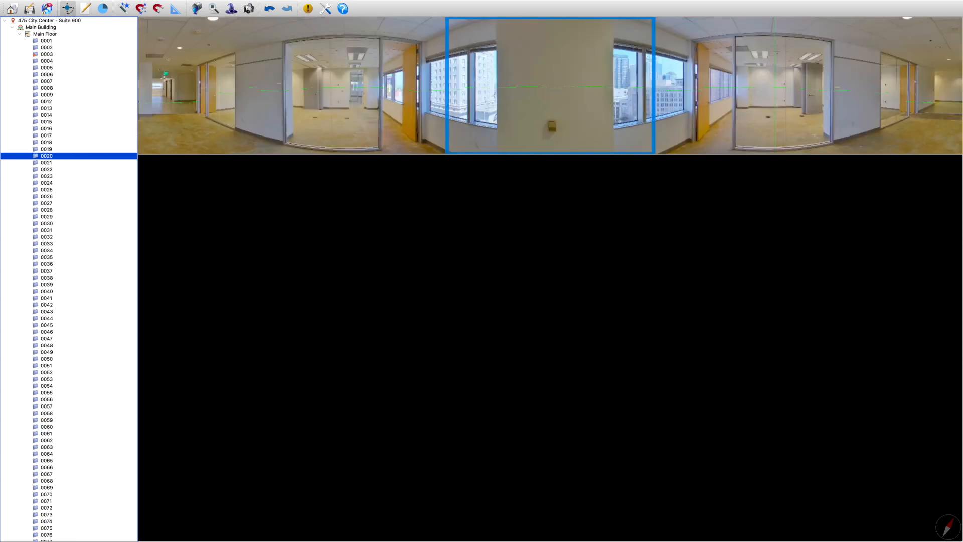
{"action": "key", "text": "Down"}
{"action": "key", "text": "Down"}
{"action": "key", "text": "Down"}
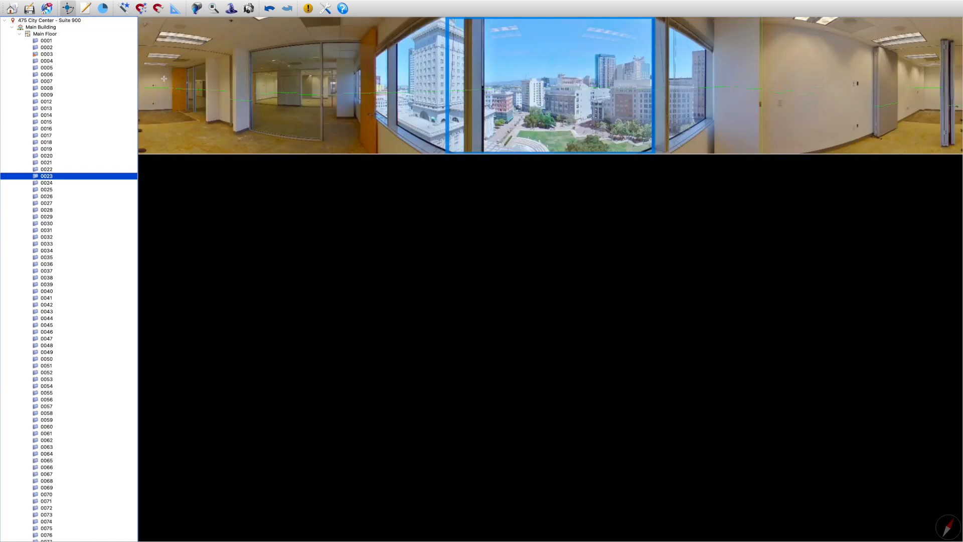
{"action": "key", "text": "Down"}
{"action": "key", "text": "Up"}
{"action": "key", "text": "Down"}
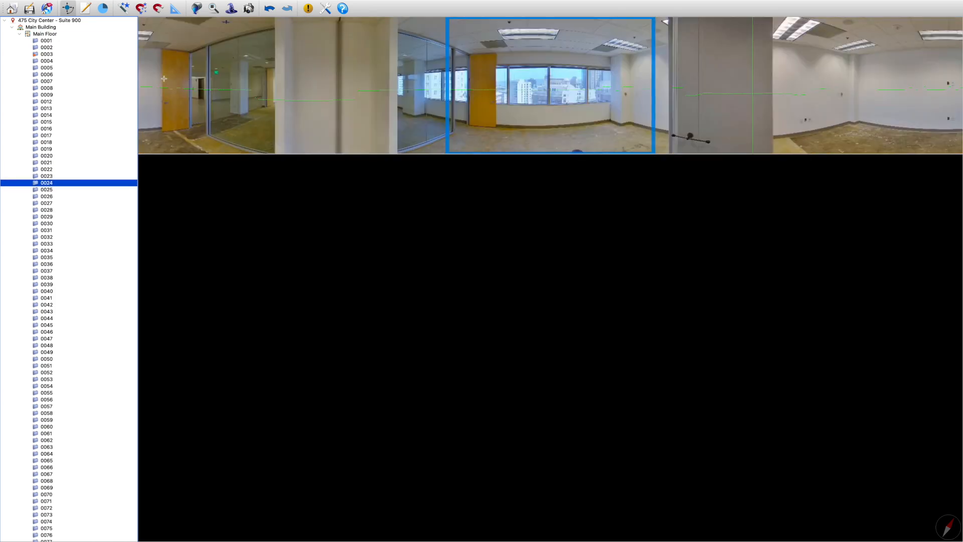
{"action": "key", "text": "Down"}
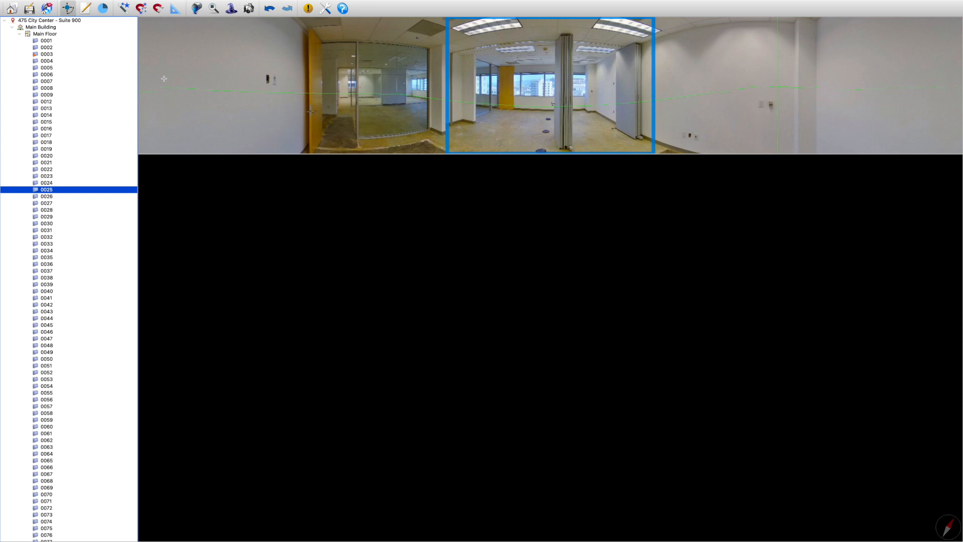
{"action": "key", "text": "Down"}
{"action": "key", "text": "Down"}
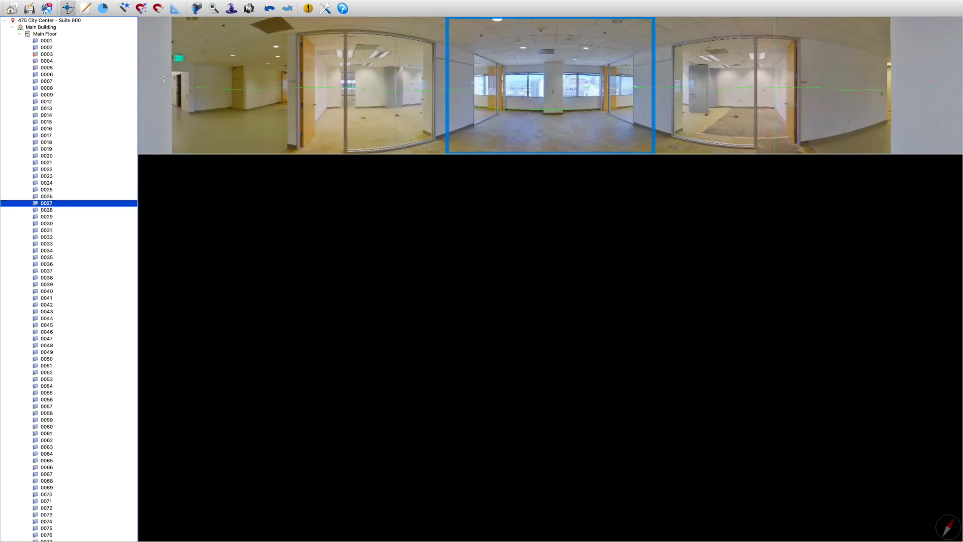
{"action": "key", "text": "Down"}
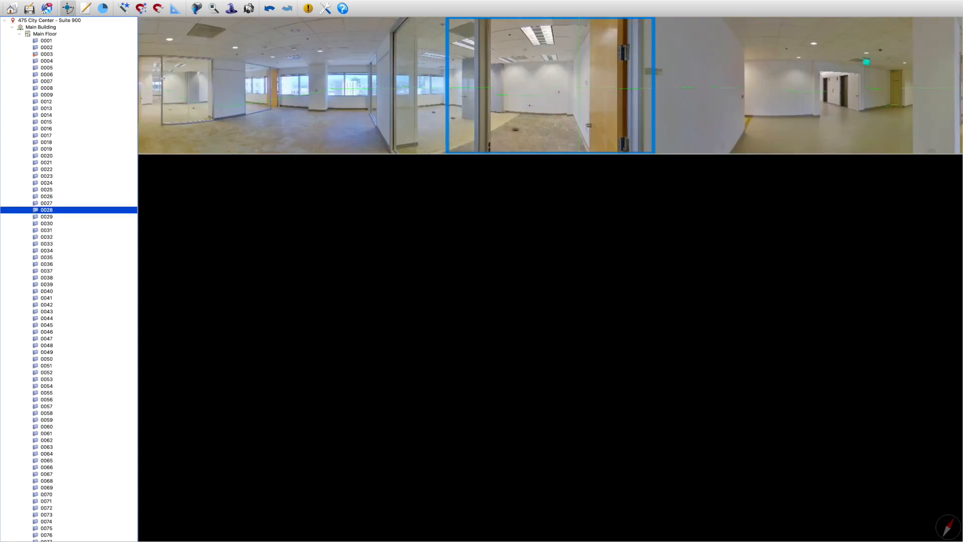
{"action": "key", "text": "Down"}
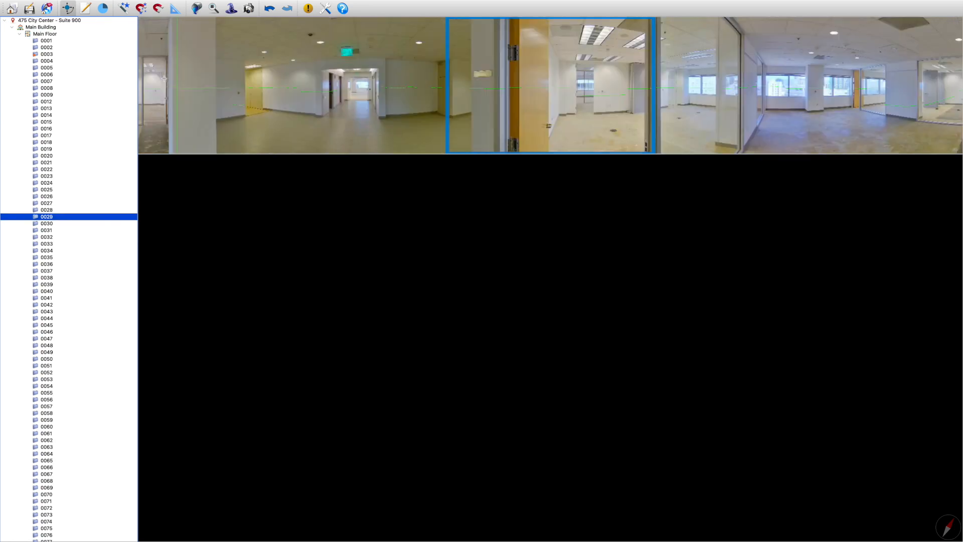
{"action": "key", "text": "Down"}
{"action": "key", "text": "Down"}
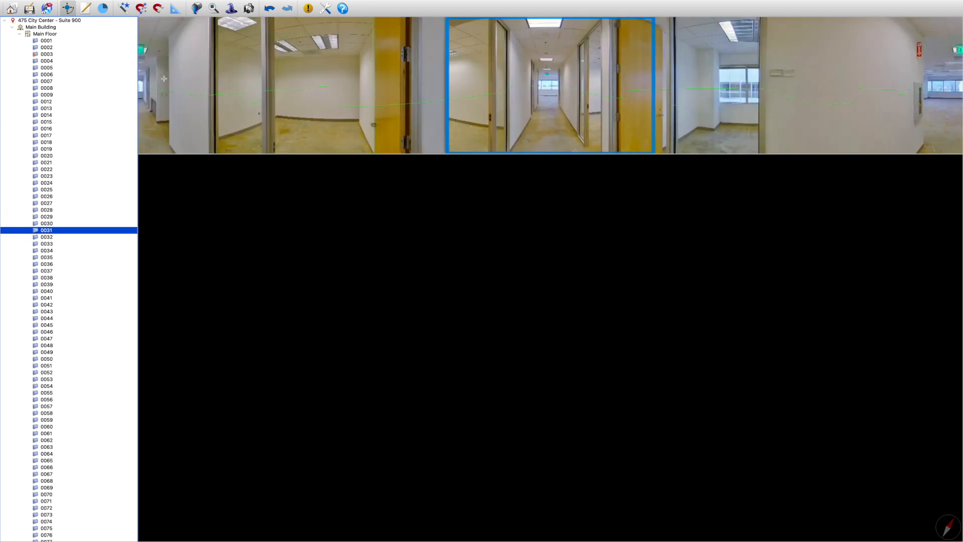
{"action": "key", "text": "Down"}
{"action": "key", "text": "Down"}
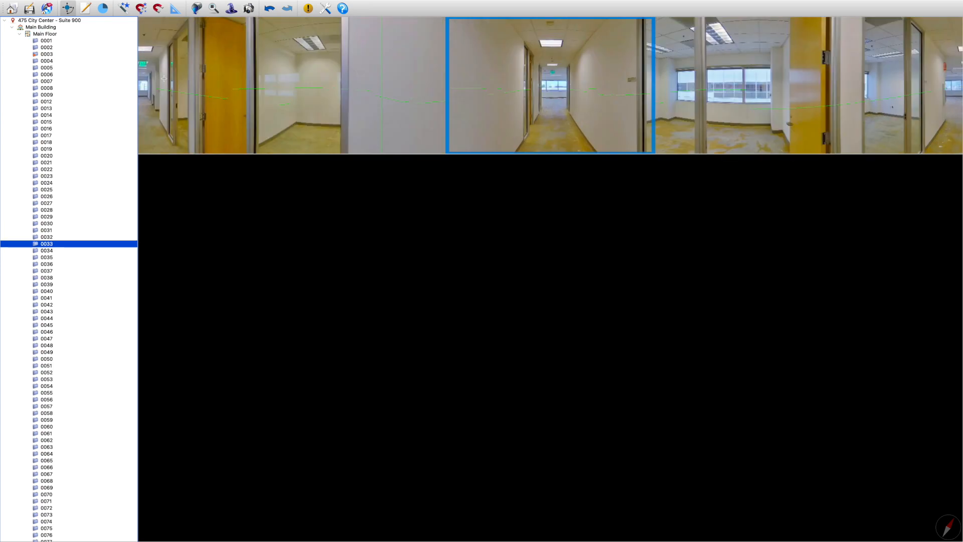
{"action": "key", "text": "Down"}
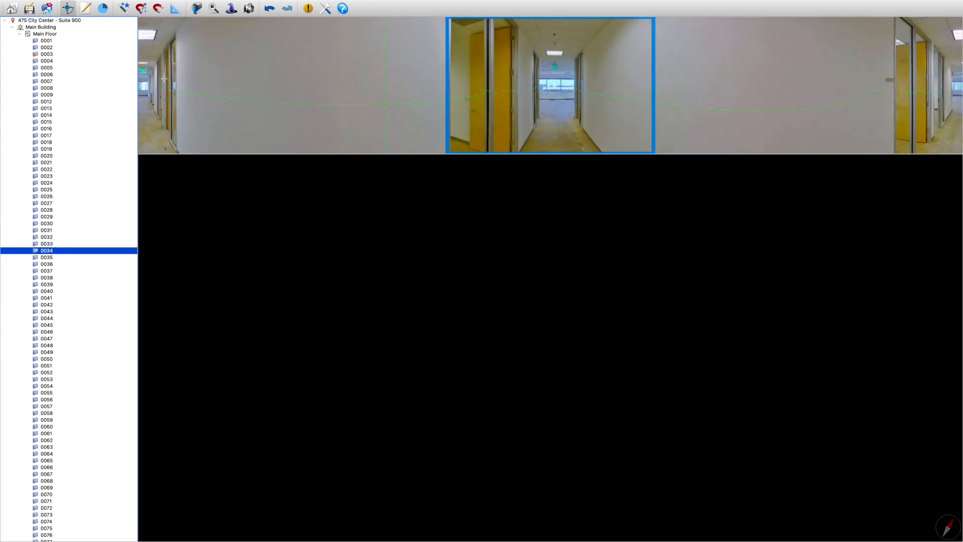
{"action": "key", "text": "Down"}
{"action": "key", "text": "Down"}
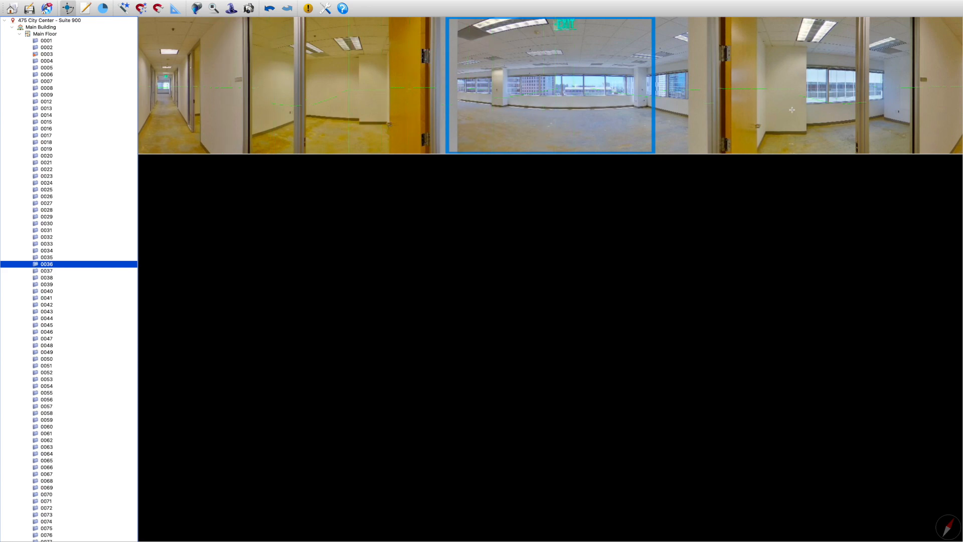
{"action": "key", "text": "Down"}
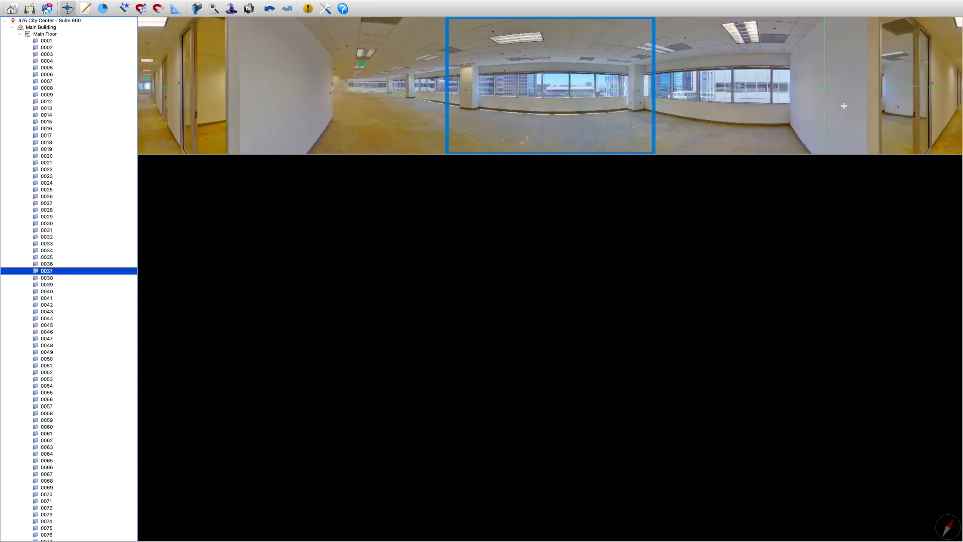
{"action": "key", "text": "Down"}
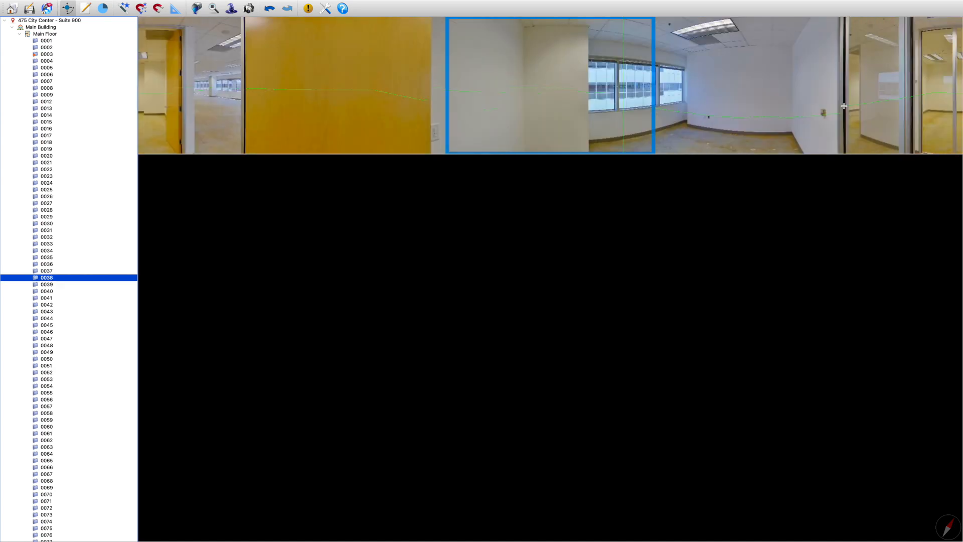
{"action": "key", "text": "Down"}
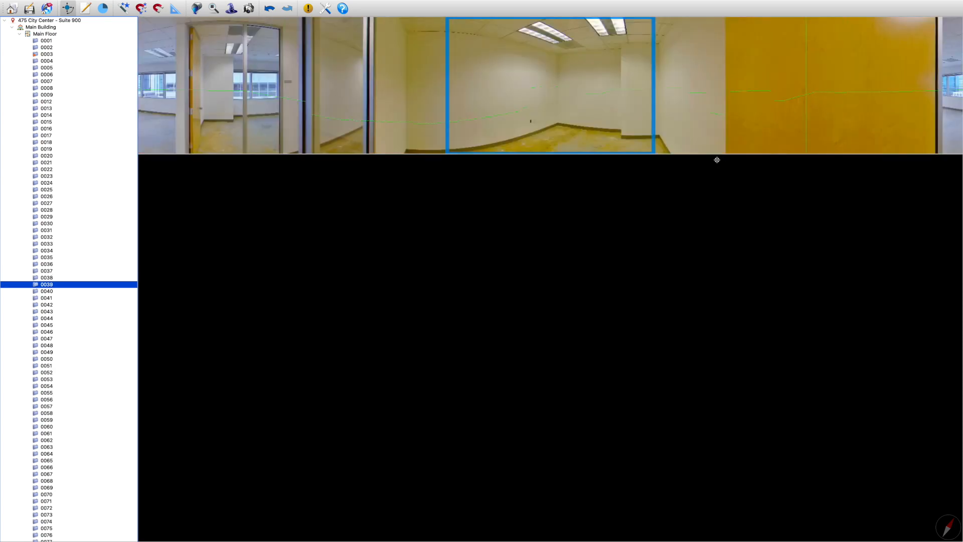
Go through the Main Floor scans one by one from 0040 to 0057 and examine each panorama and its initial view
{"action": "left_click", "coordinate": [716, 158]}
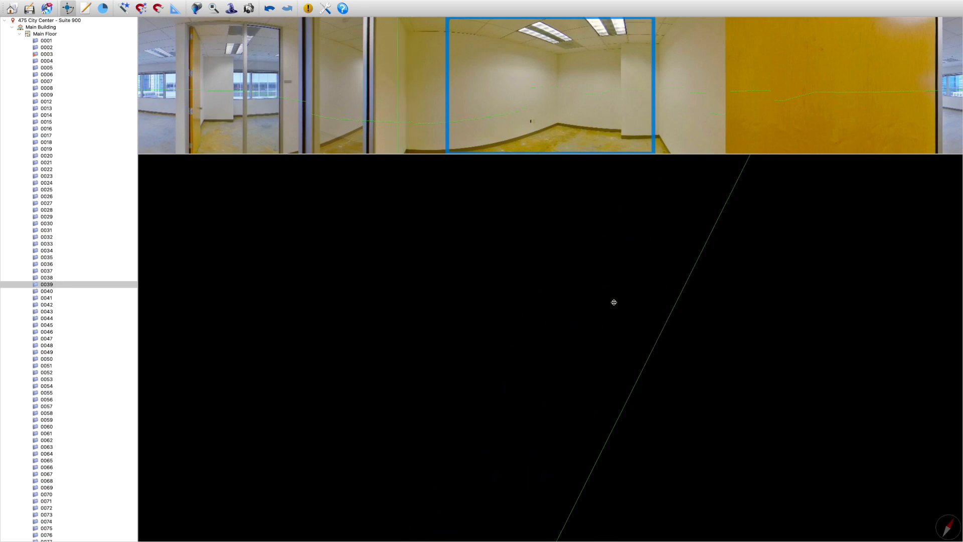
{"action": "scroll", "coordinate": [87, 290], "scroll_direction": "down", "scroll_amount": 3}
{"action": "scroll", "coordinate": [89, 293], "scroll_direction": "down", "scroll_amount": 3}
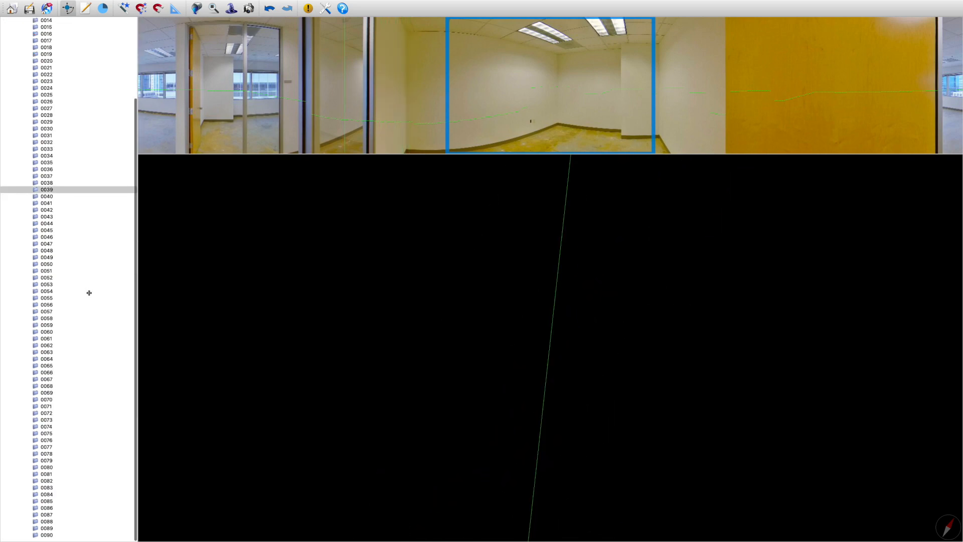
{"action": "left_click", "coordinate": [89, 292]}
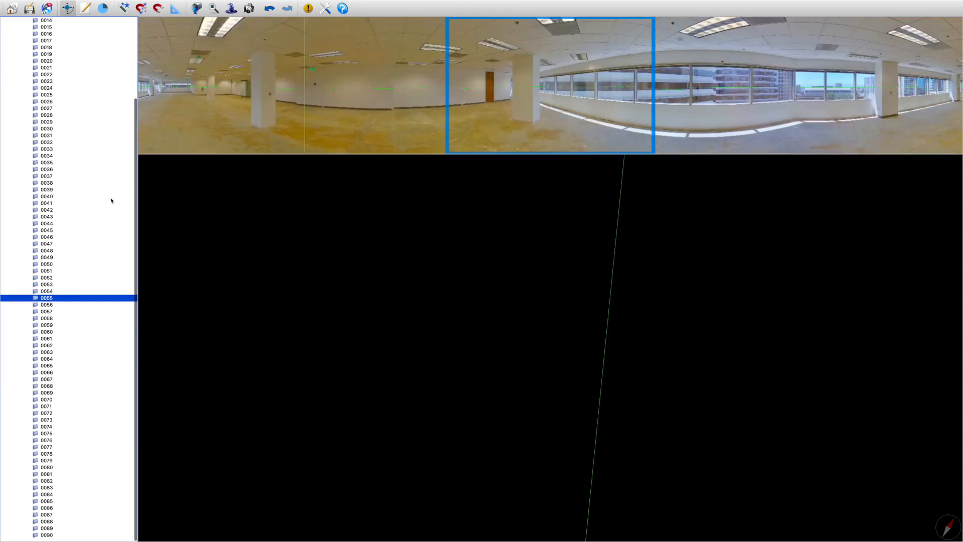
{"action": "left_click", "coordinate": [111, 199]}
{"action": "left_click", "coordinate": [111, 201]}
{"action": "key", "text": "Down"}
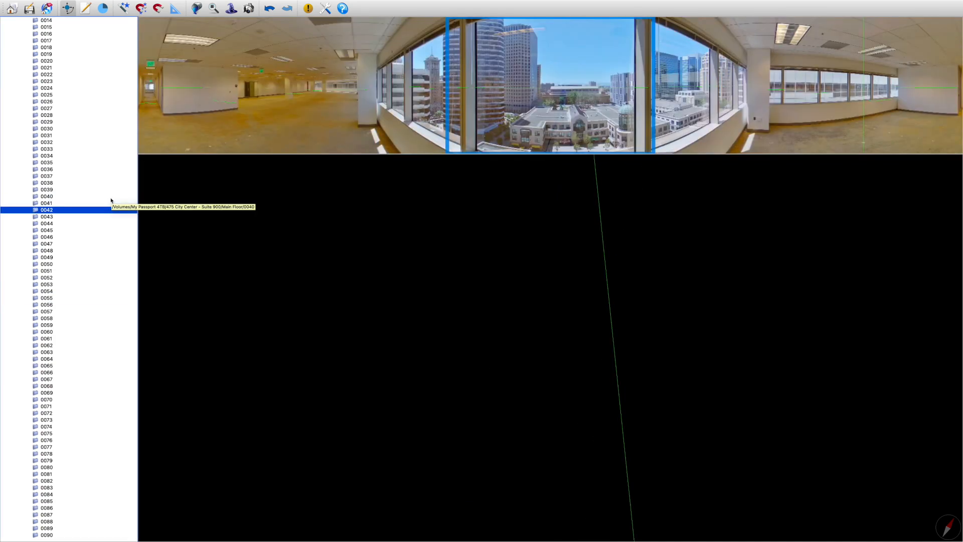
{"action": "key", "text": "Down"}
{"action": "key", "text": "Down"}
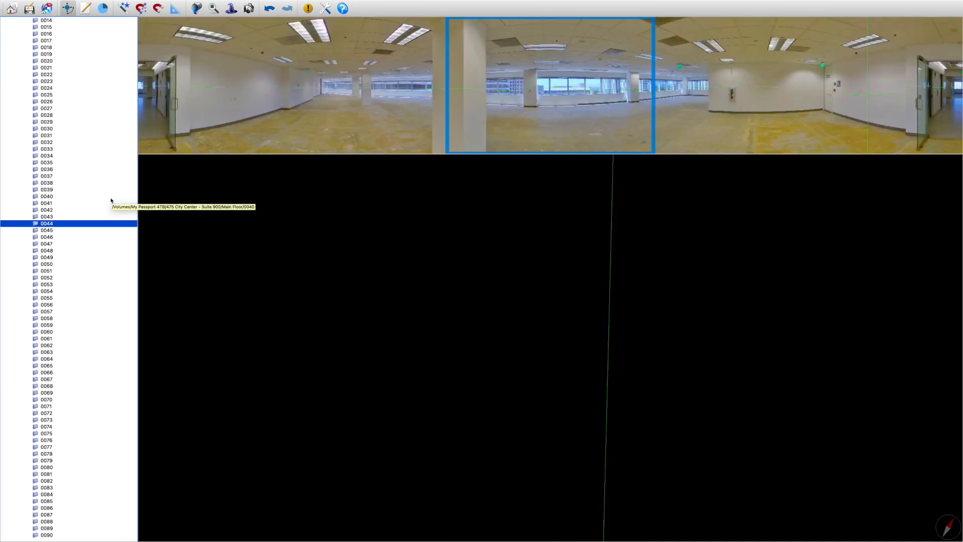
{"action": "key", "text": "Down"}
{"action": "key", "text": "Down"}
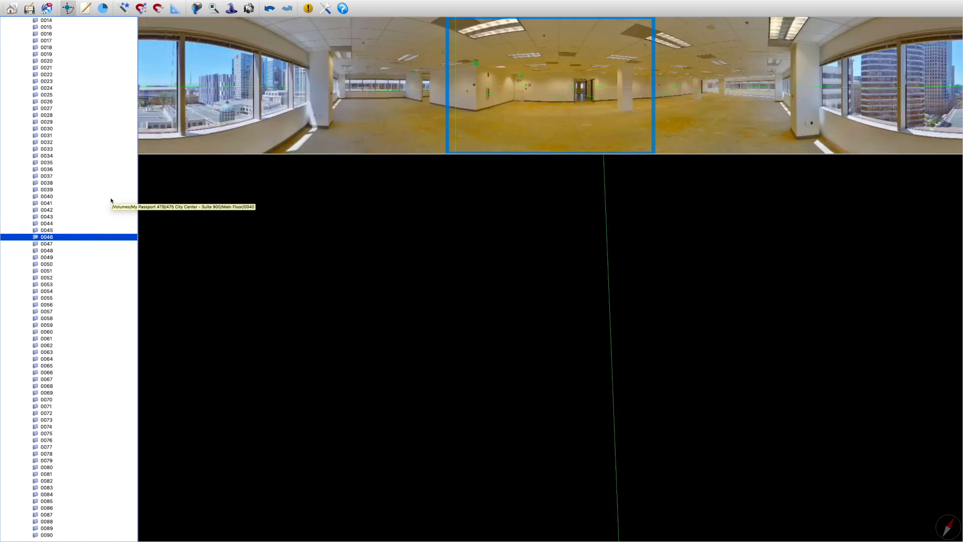
{"action": "key", "text": "Down"}
{"action": "key", "text": "Down"}
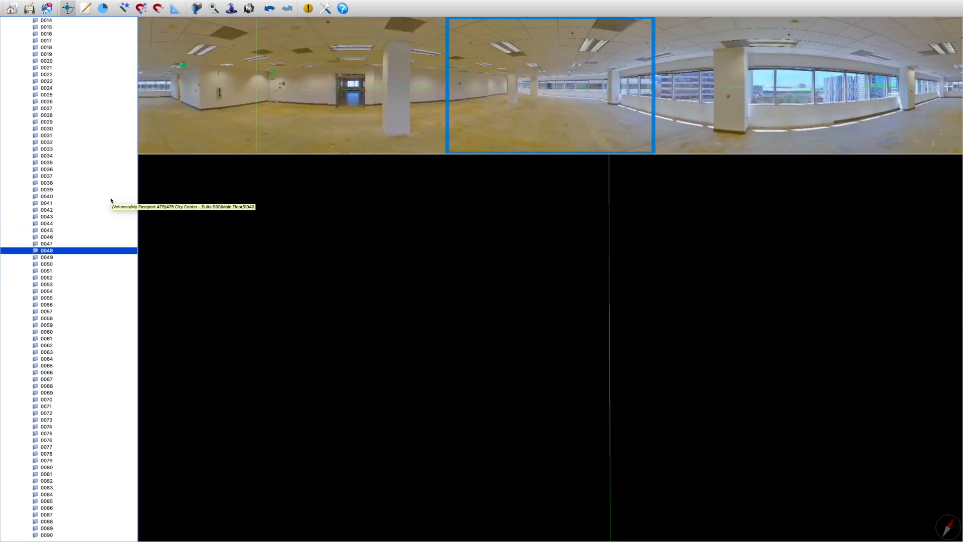
{"action": "key", "text": "Down"}
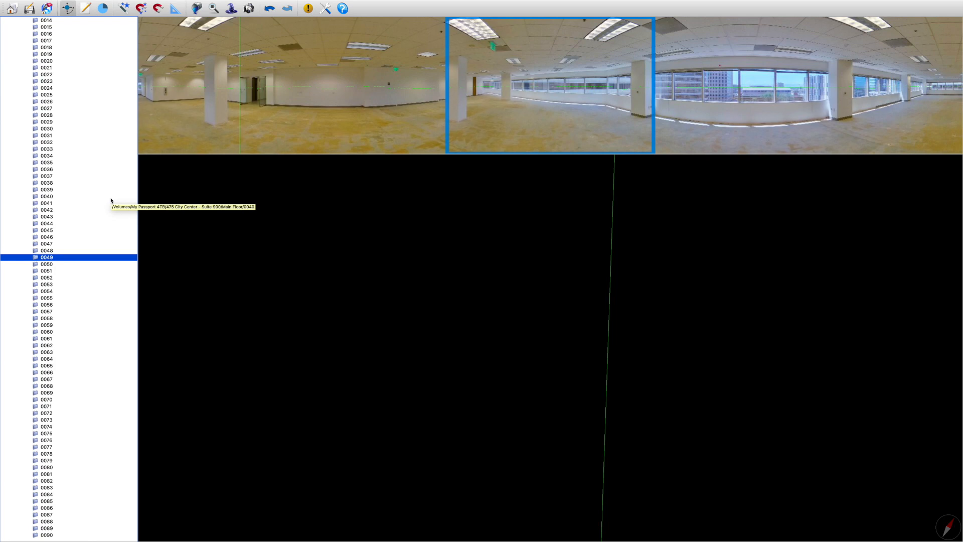
{"action": "key", "text": "Down"}
{"action": "key", "text": "Down"}
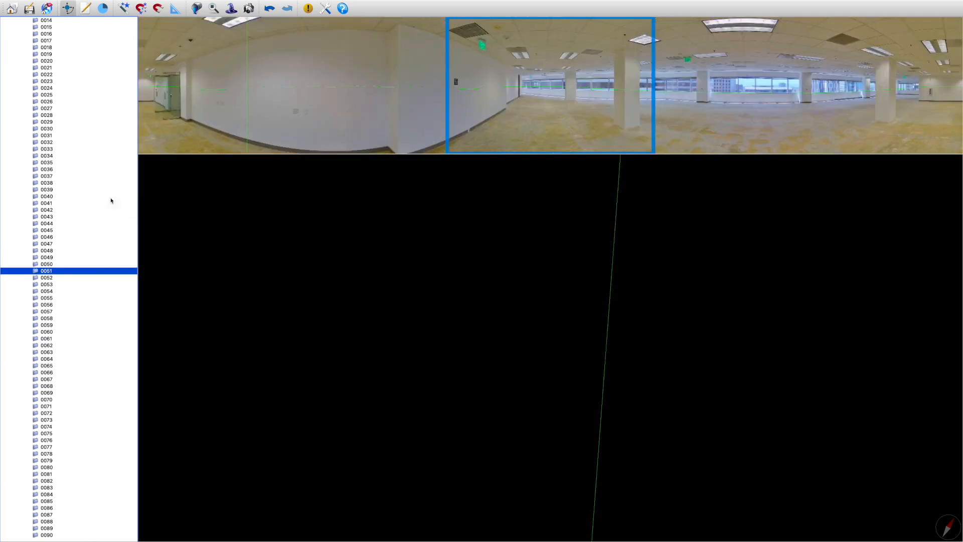
{"action": "key", "text": "Down"}
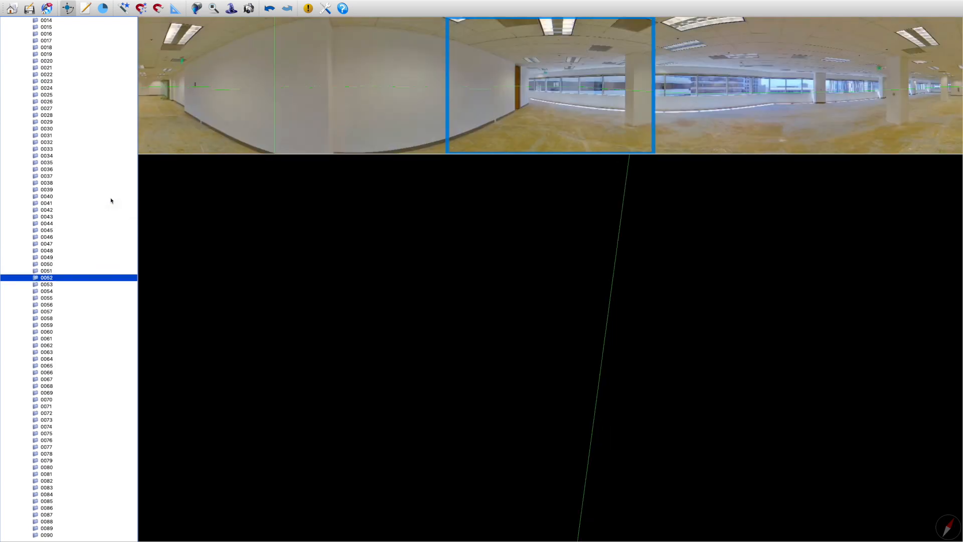
{"action": "key", "text": "Down"}
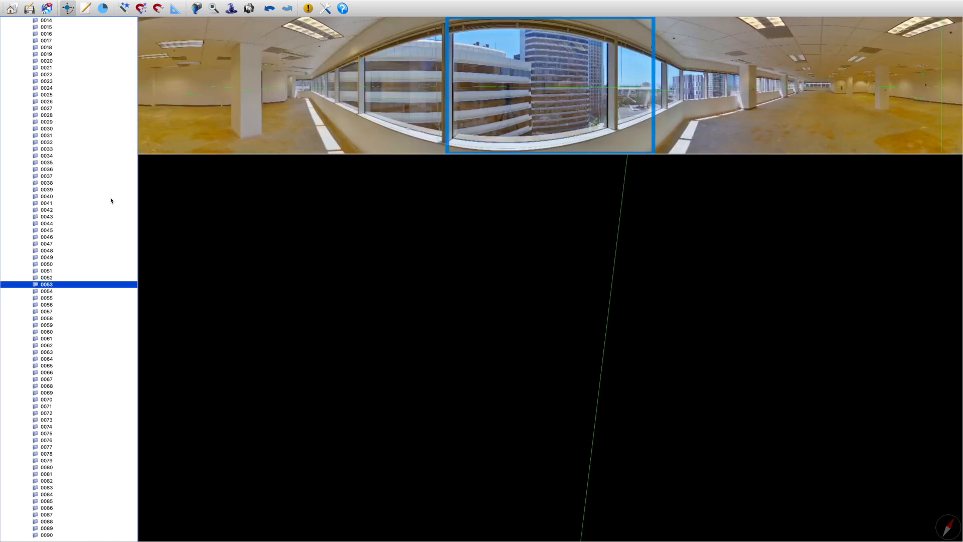
{"action": "key", "text": "Down"}
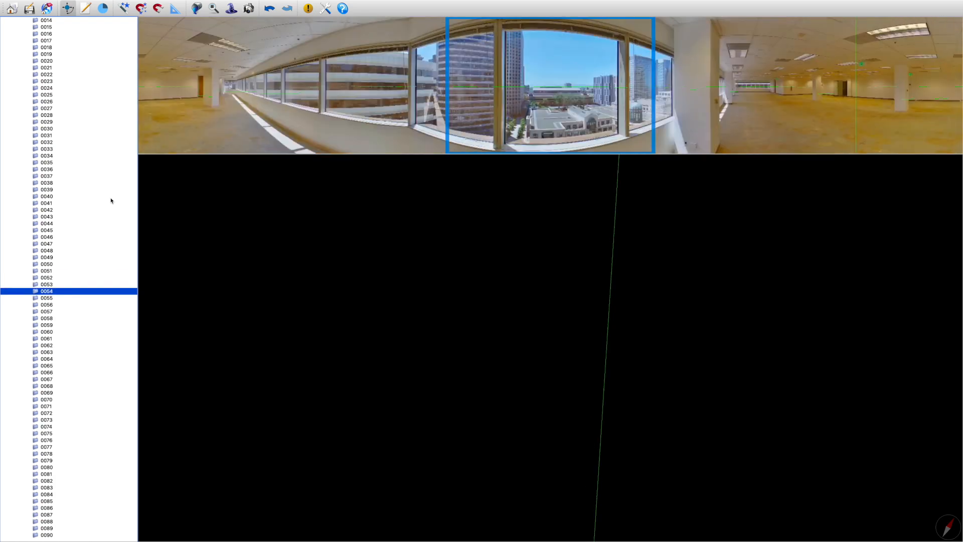
{"action": "key", "text": "Down"}
{"action": "key", "text": "Down"}
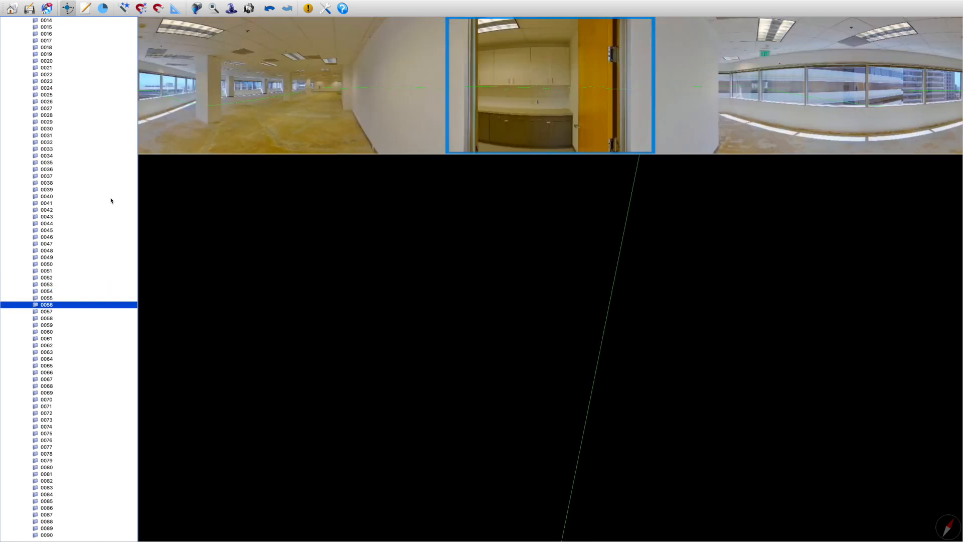
{"action": "key", "text": "Down"}
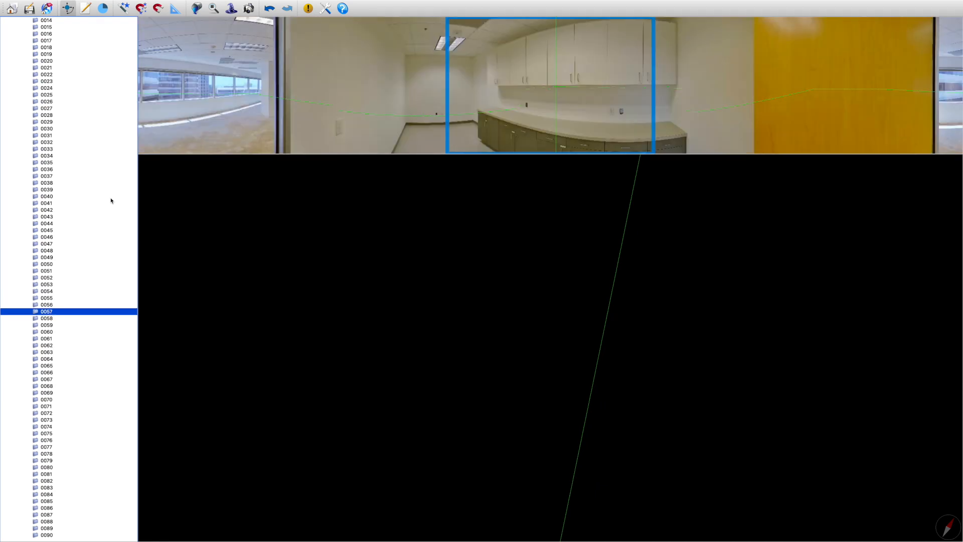
{"action": "left_click", "coordinate": [216, 124]}
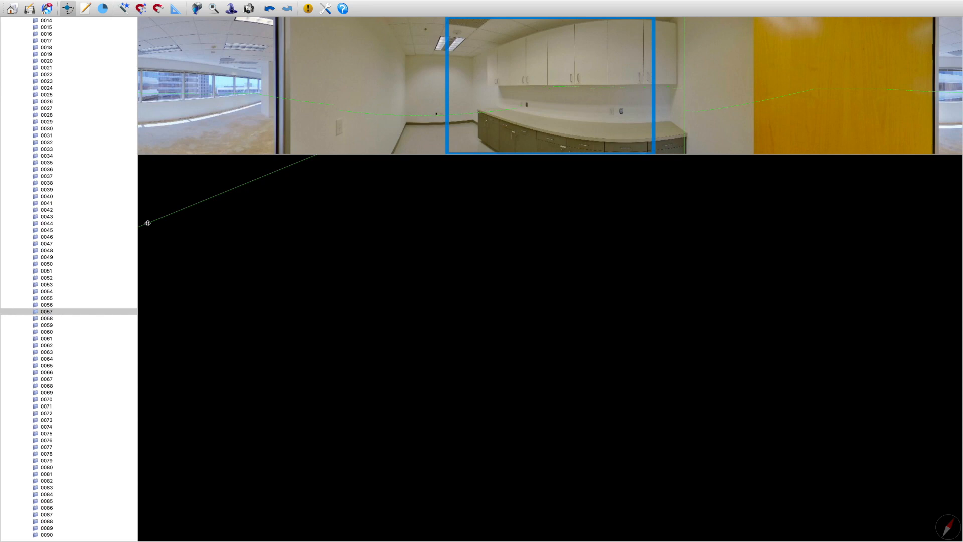
Continue through the Main Floor scans from 0058 to 0088 and examine each panorama's initial view, comparing 0072 and 0073 again
{"action": "left_click", "coordinate": [83, 320]}
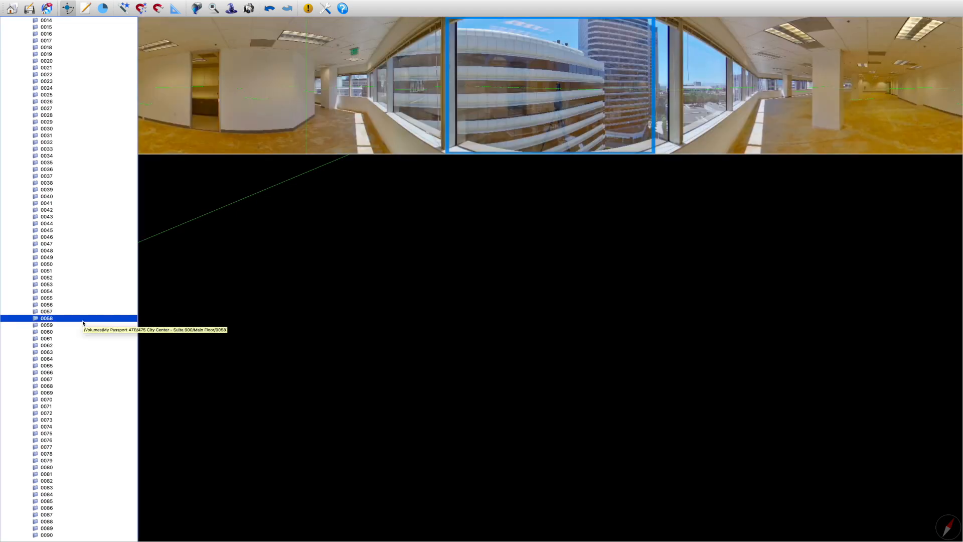
{"action": "key", "text": "Down"}
{"action": "key", "text": "Down"}
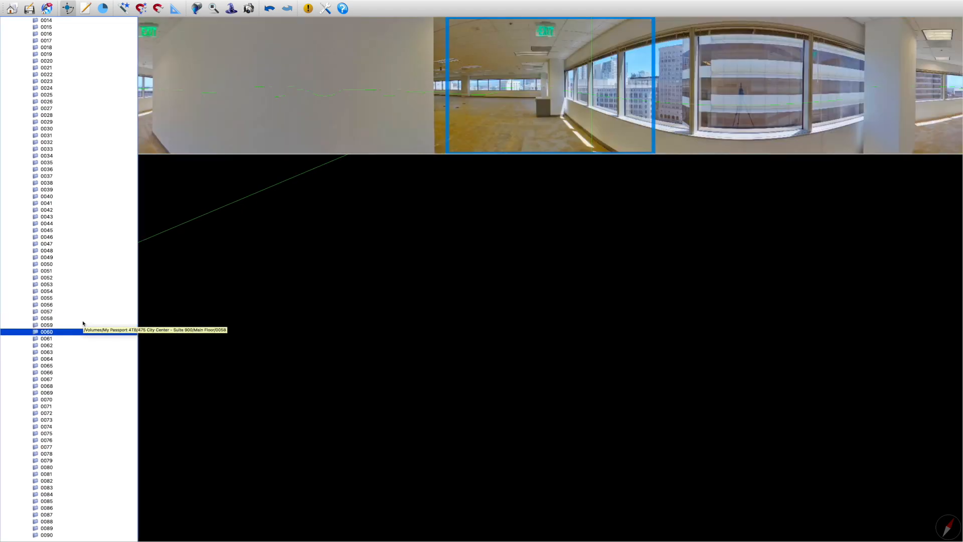
{"action": "key", "text": "Down"}
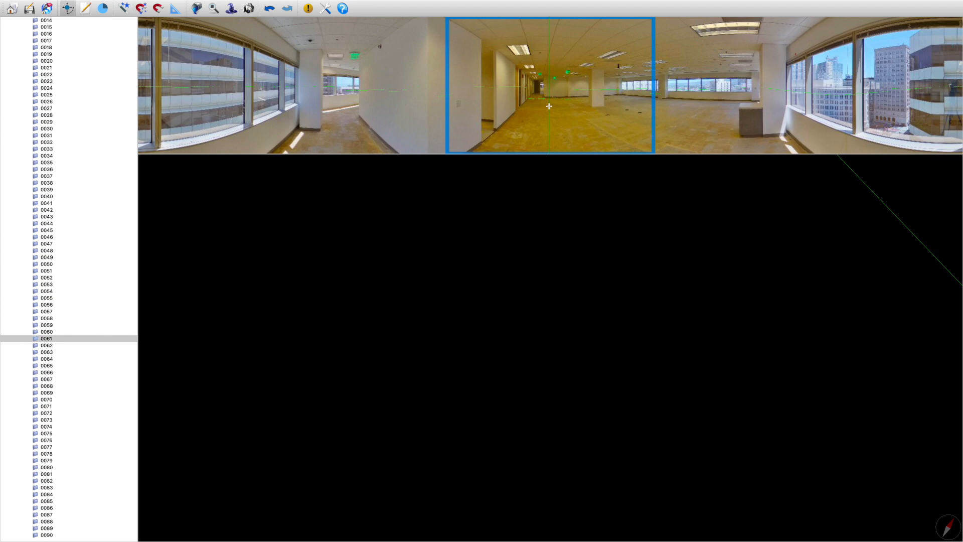
{"action": "left_click", "coordinate": [102, 352]}
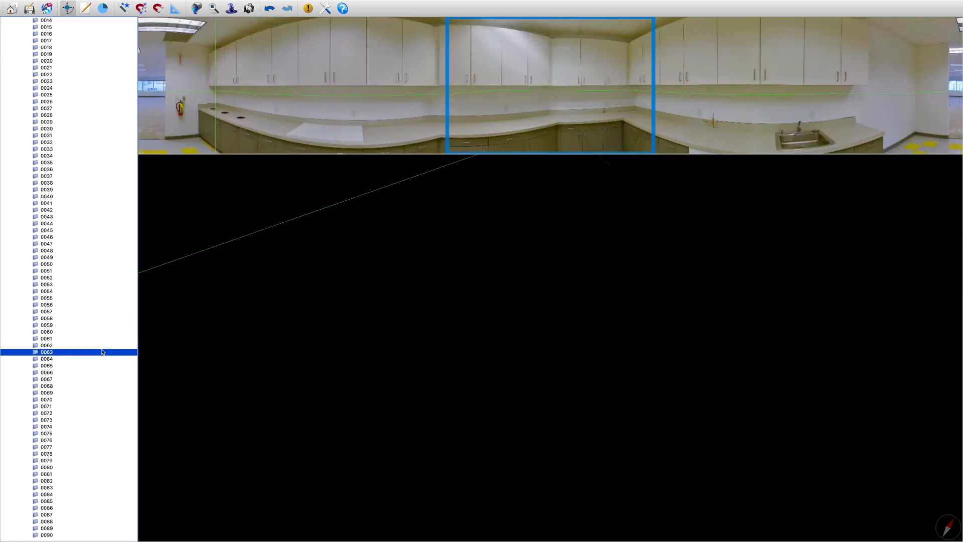
{"action": "key", "text": "Down"}
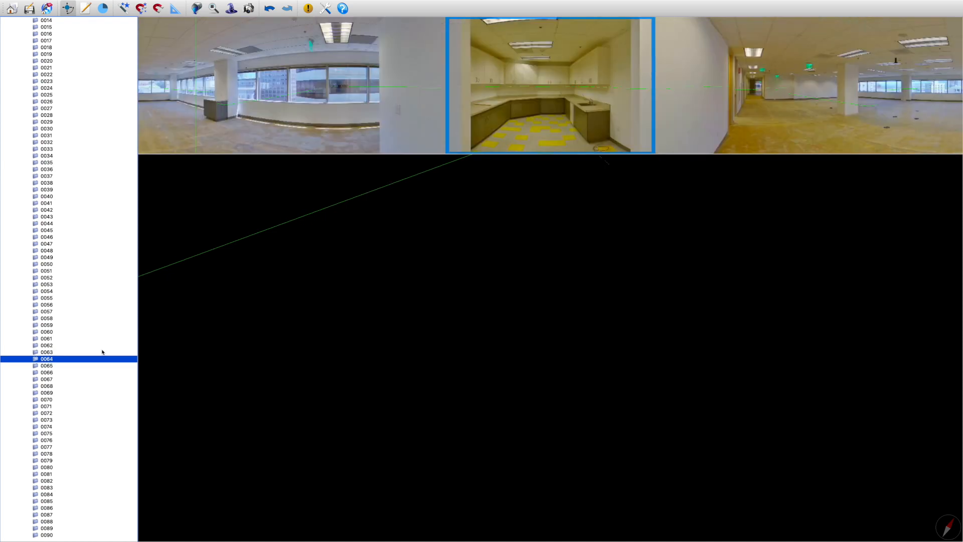
{"action": "key", "text": "Down"}
{"action": "key", "text": "Up"}
{"action": "key", "text": "Down"}
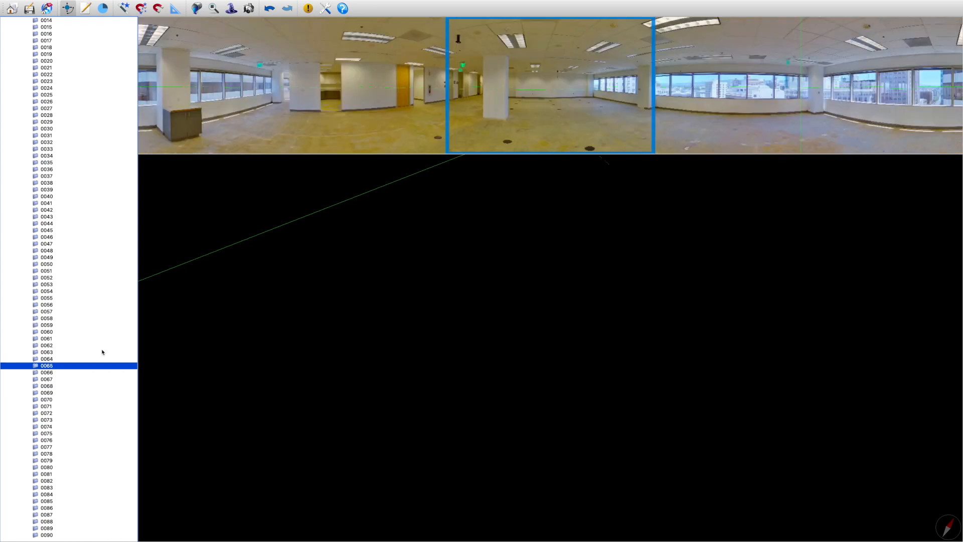
{"action": "key", "text": "Down"}
{"action": "key", "text": "Down"}
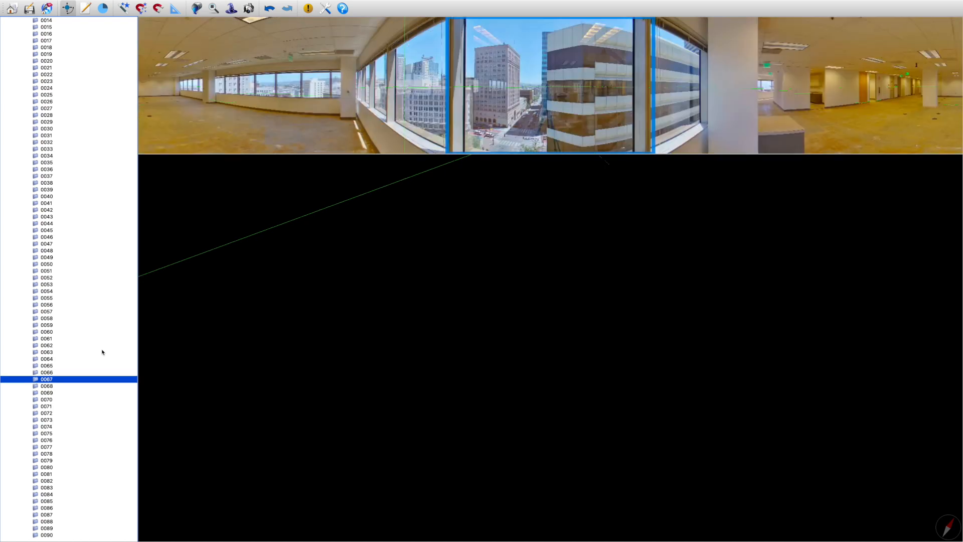
{"action": "key", "text": "Down"}
{"action": "key", "text": "Down"}
{"action": "key", "text": "Down"}
{"action": "key", "text": "Down"}
{"action": "key", "text": "Down"}
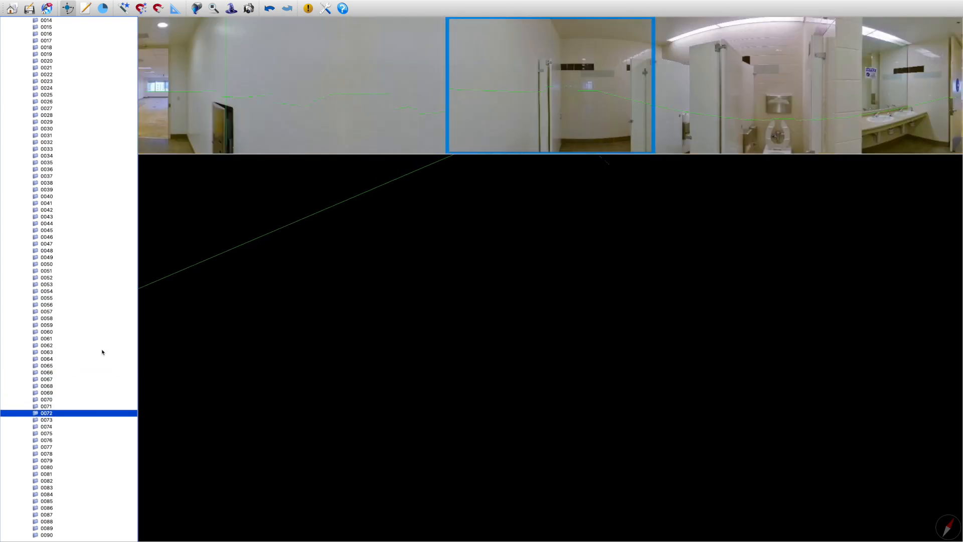
{"action": "key", "text": "Down"}
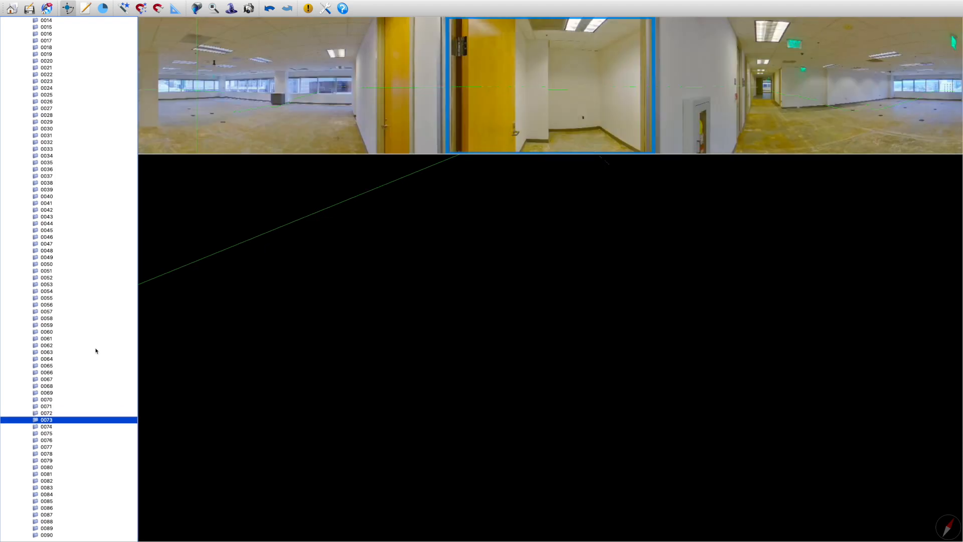
{"action": "key", "text": "Up"}
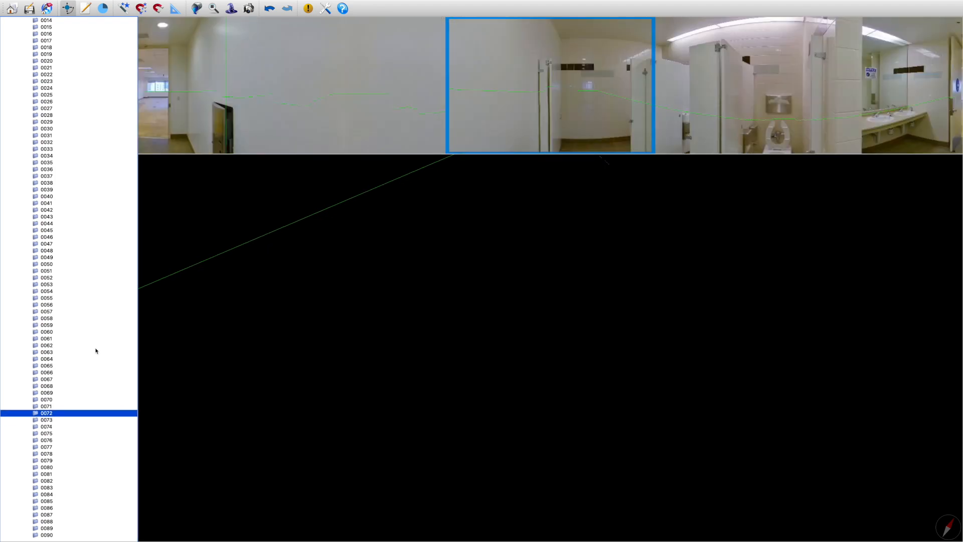
{"action": "key", "text": "Down"}
{"action": "key", "text": "Down"}
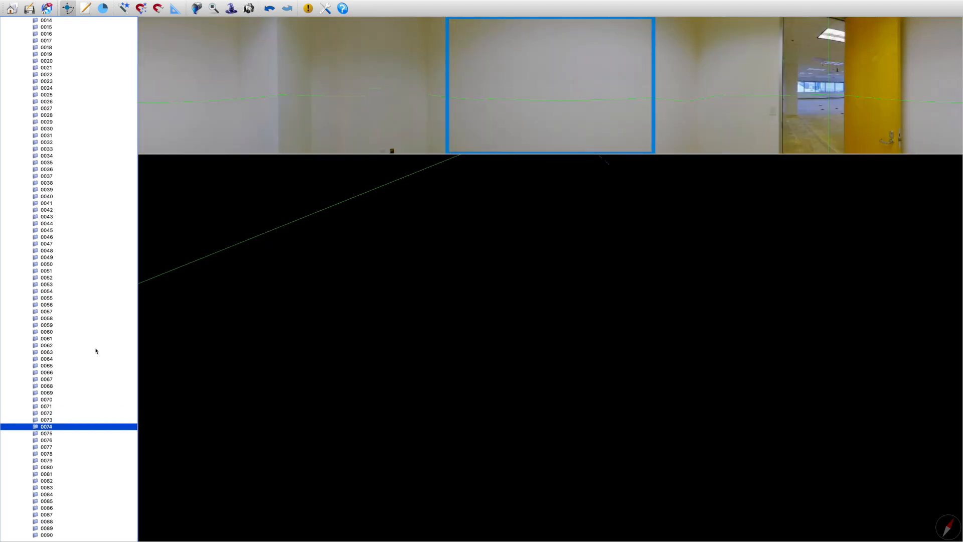
{"action": "key", "text": "Down"}
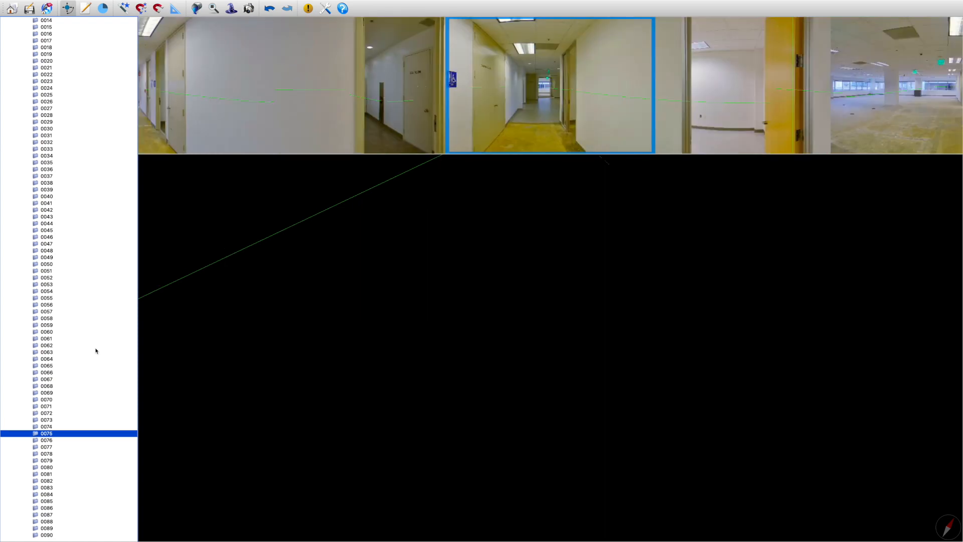
{"action": "key", "text": "Down"}
{"action": "key", "text": "Down"}
{"action": "key", "text": "Down"}
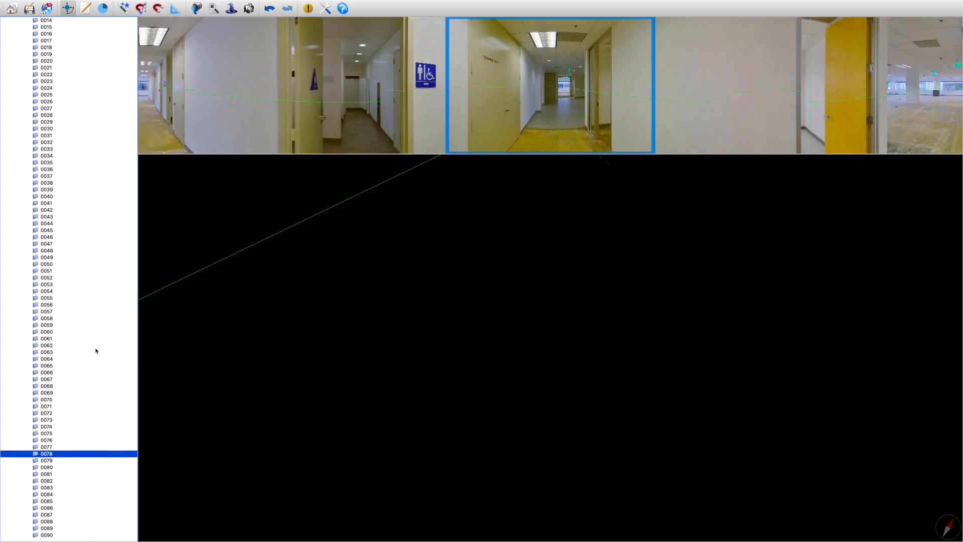
{"action": "key", "text": "Down"}
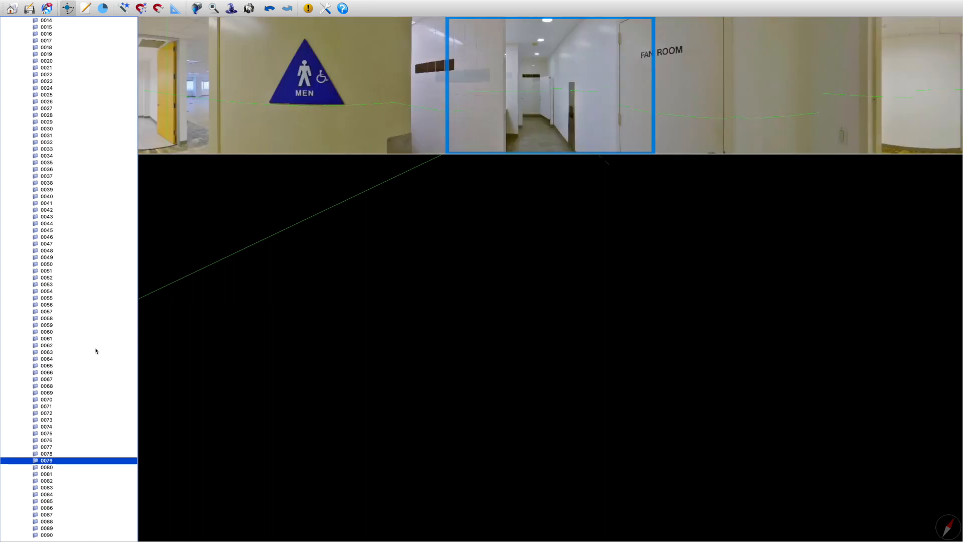
{"action": "key", "text": "Down"}
{"action": "key", "text": "Down"}
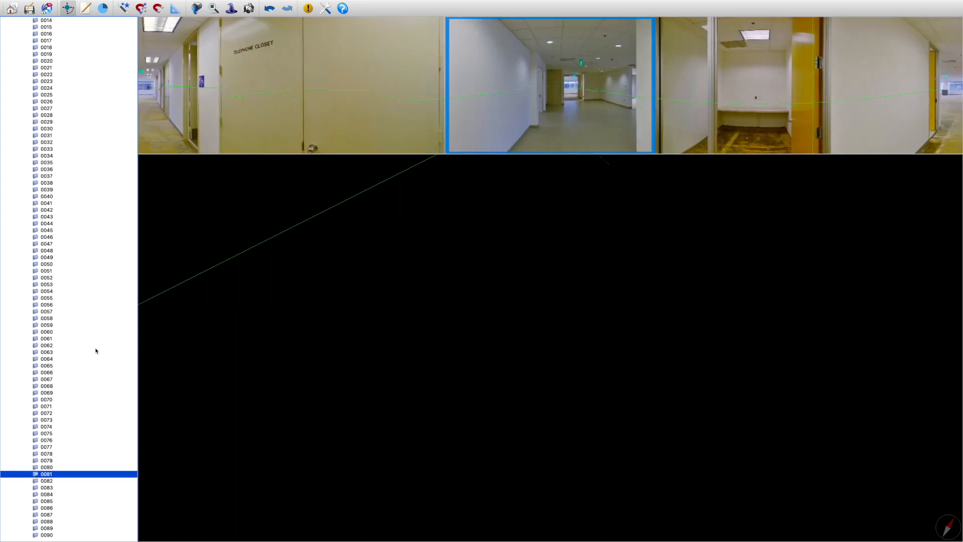
{"action": "key", "text": "Down"}
{"action": "key", "text": "Down"}
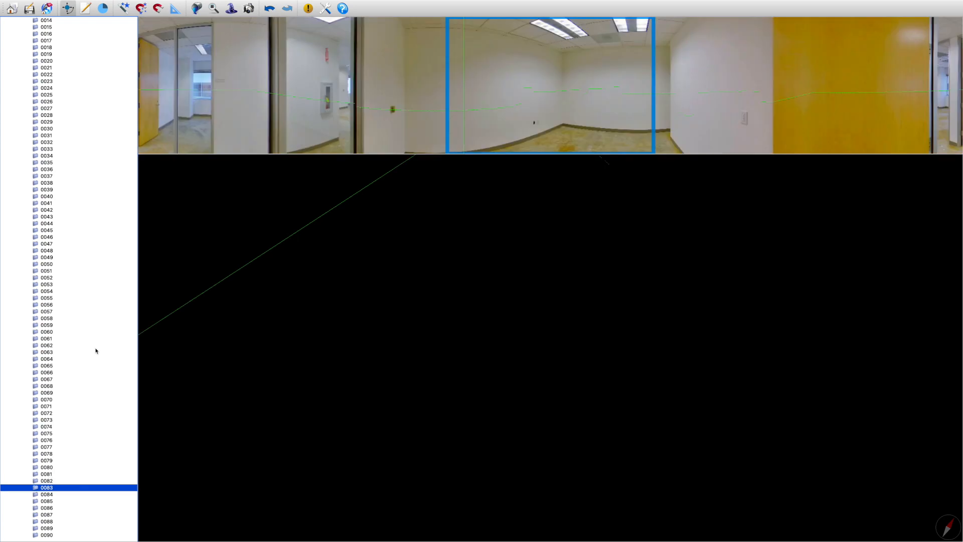
{"action": "key", "text": "Down"}
{"action": "key", "text": "Down"}
{"action": "key", "text": "Down"}
{"action": "key", "text": "Down"}
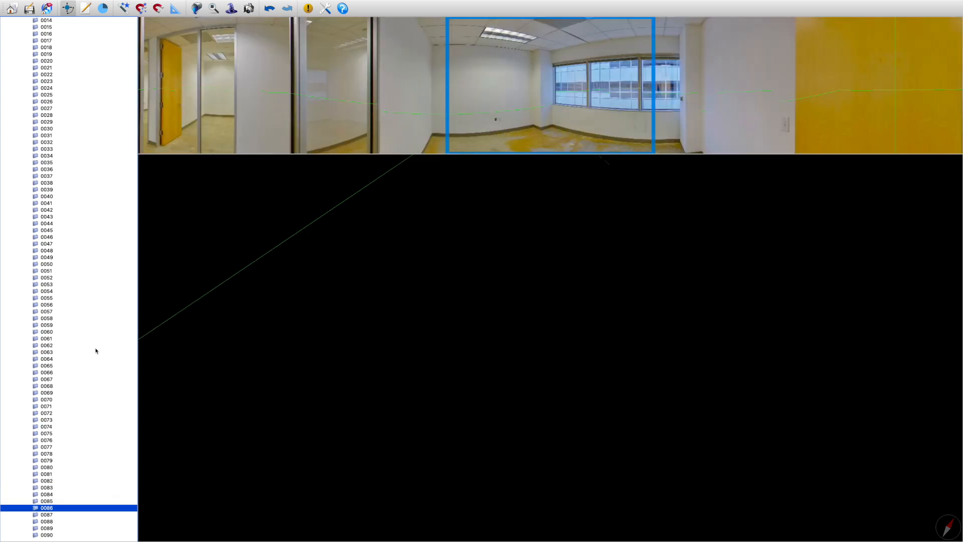
{"action": "key", "text": "Down"}
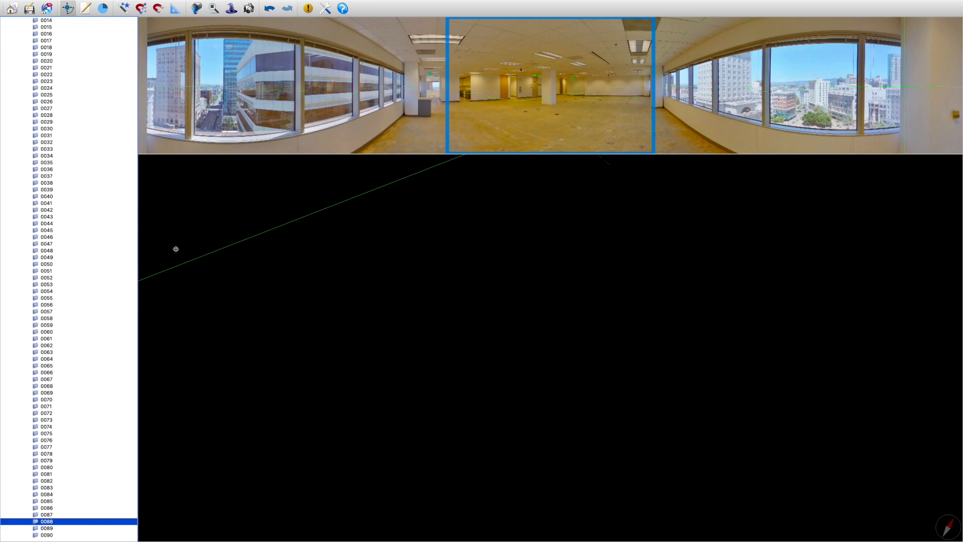
In the Align Pano and Adjust Color window for scan 0088, auto-correct the temperature and set the first Blues/Yellows value to 87
{"action": "left_click", "coordinate": [232, 9]}
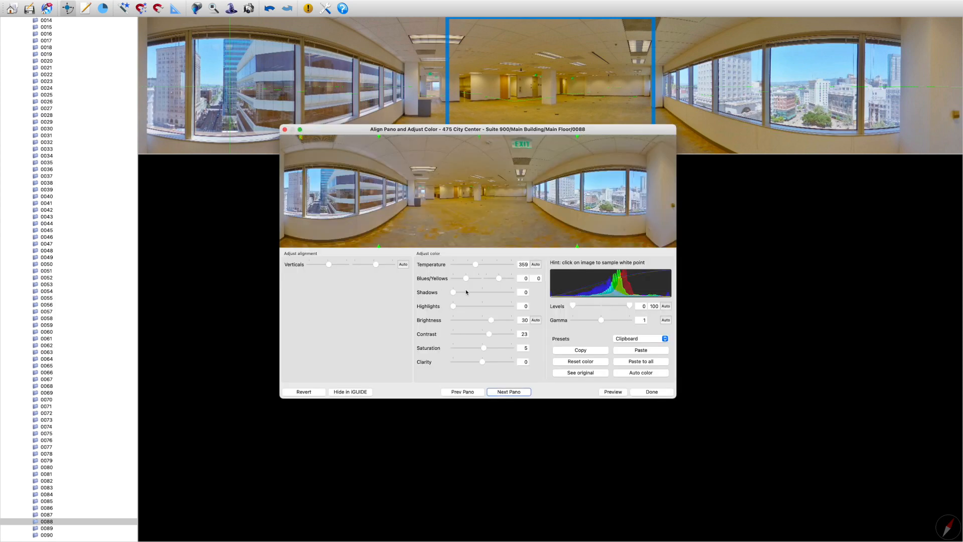
{"action": "left_click", "coordinate": [476, 266]}
{"action": "left_click_drag", "start_coordinate": [475, 267], "coordinate": [510, 266]}
{"action": "left_click", "coordinate": [535, 264]}
{"action": "mouse_move", "coordinate": [476, 268]}
{"action": "left_mouse_down"}
{"action": "mouse_move", "coordinate": [440, 279]}
{"action": "mouse_move", "coordinate": [492, 278]}
{"action": "mouse_move", "coordinate": [426, 279]}
{"action": "mouse_move", "coordinate": [476, 279]}
{"action": "left_mouse_up"}
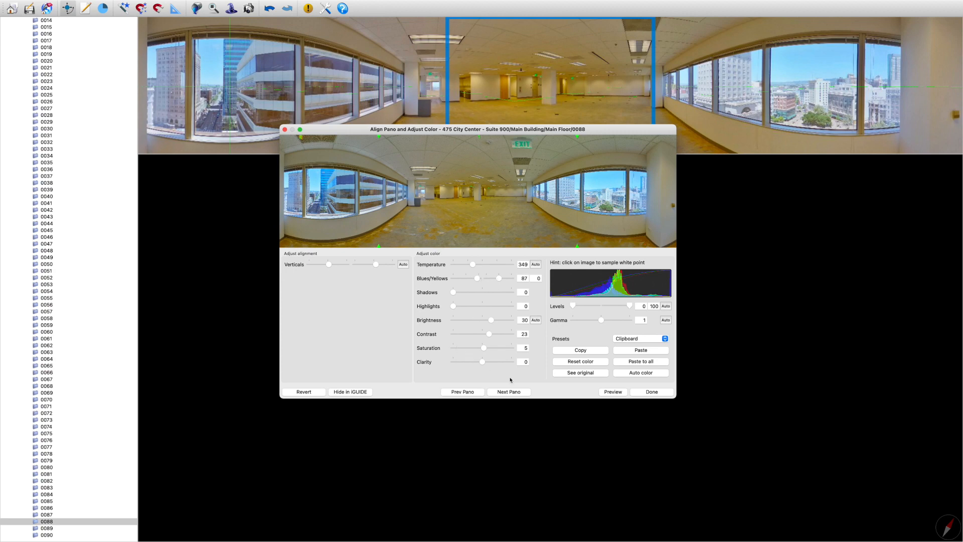
Revert the color changes on scan 0088 and lower its second Blues/Yellows value to a moderate negative setting
{"action": "left_click", "coordinate": [318, 394]}
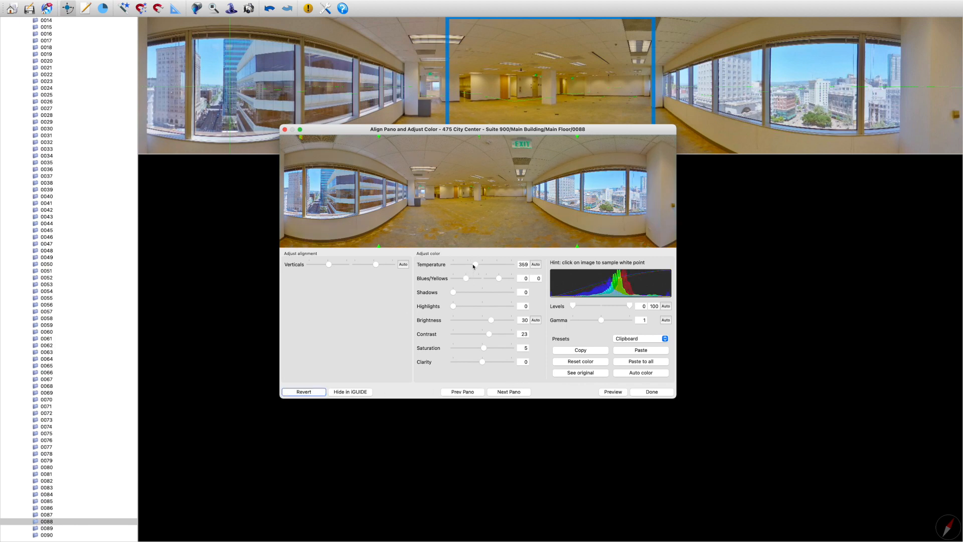
{"action": "left_click", "coordinate": [508, 279]}
{"action": "left_click_drag", "start_coordinate": [498, 280], "coordinate": [489, 279]}
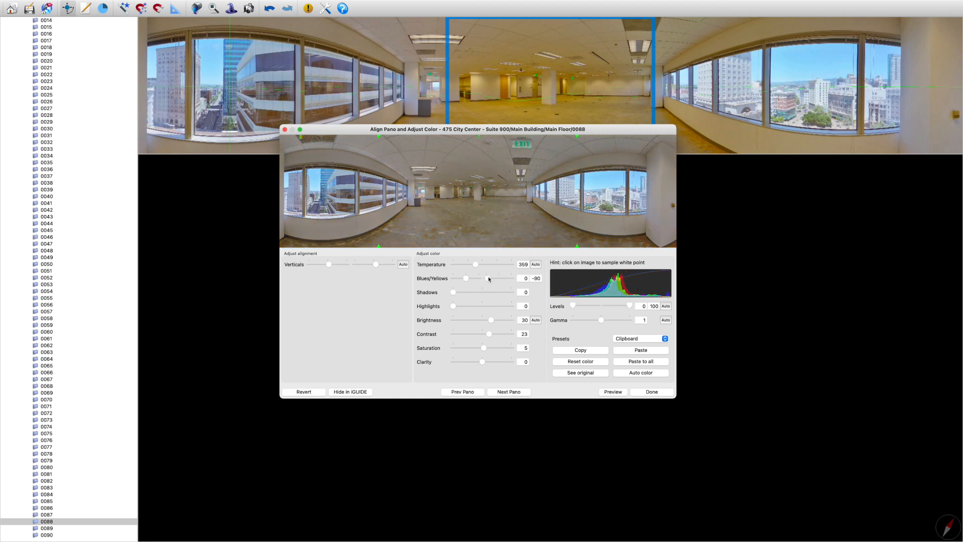
{"action": "left_click", "coordinate": [493, 279]}
{"action": "left_click", "coordinate": [494, 280]}
{"action": "left_click", "coordinate": [495, 279]}
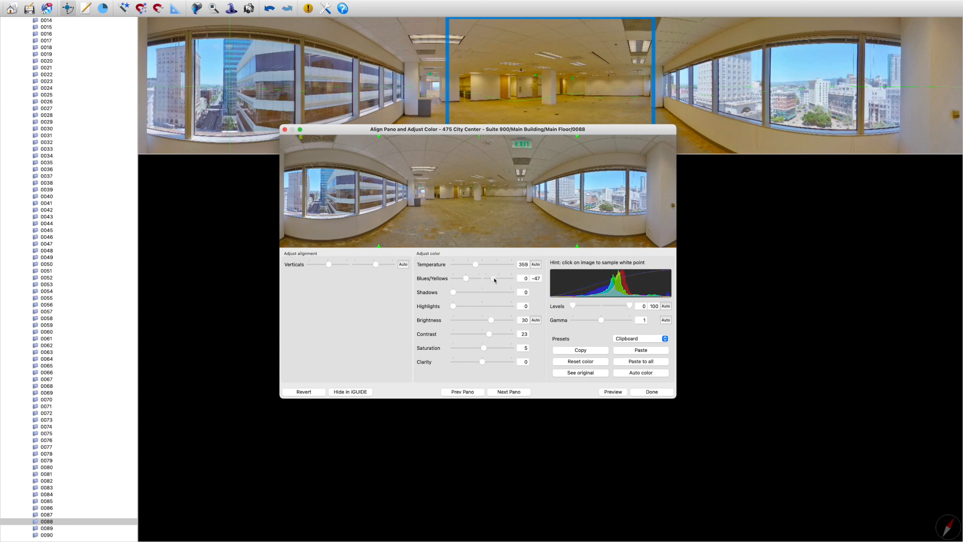
{"action": "mouse_move", "coordinate": [494, 279]}
{"action": "left_mouse_down"}
{"action": "mouse_move", "coordinate": [511, 280]}
{"action": "mouse_move", "coordinate": [496, 281]}
{"action": "left_mouse_up"}
{"action": "left_click", "coordinate": [642, 395]}
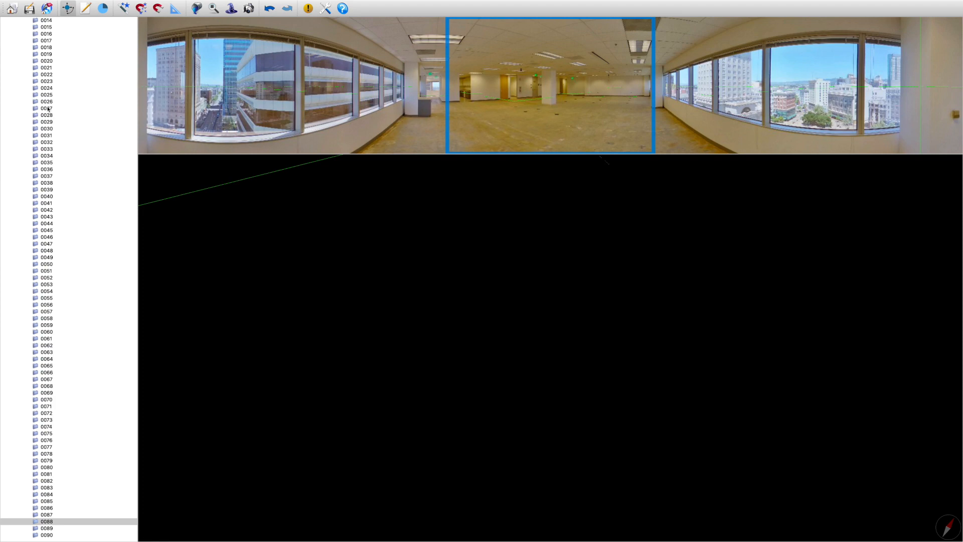
Compare the panoramas of Main Floor scans 0001 and 0002 by switching between them several times
{"action": "scroll", "coordinate": [68, 70], "scroll_direction": "up", "scroll_amount": 5}
{"action": "left_click", "coordinate": [65, 42]}
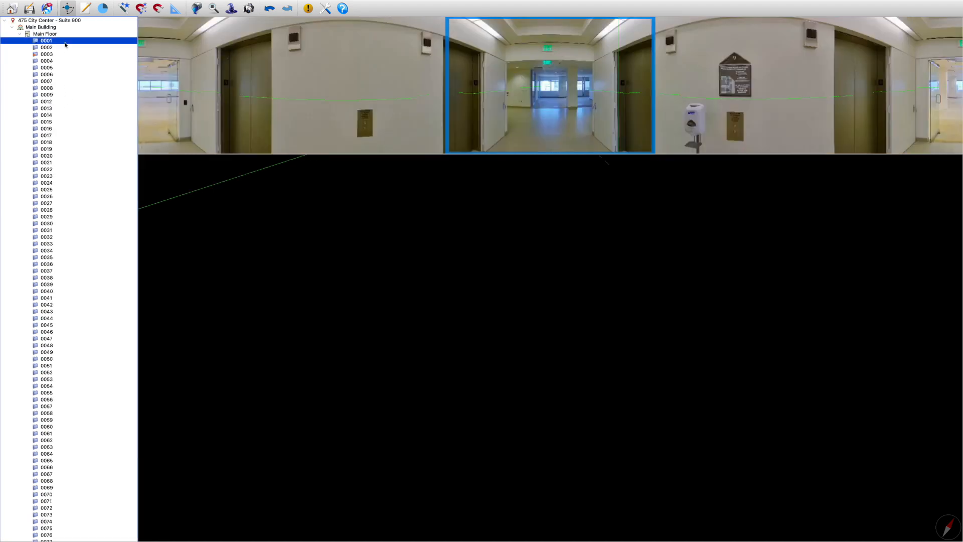
{"action": "left_click", "coordinate": [65, 46]}
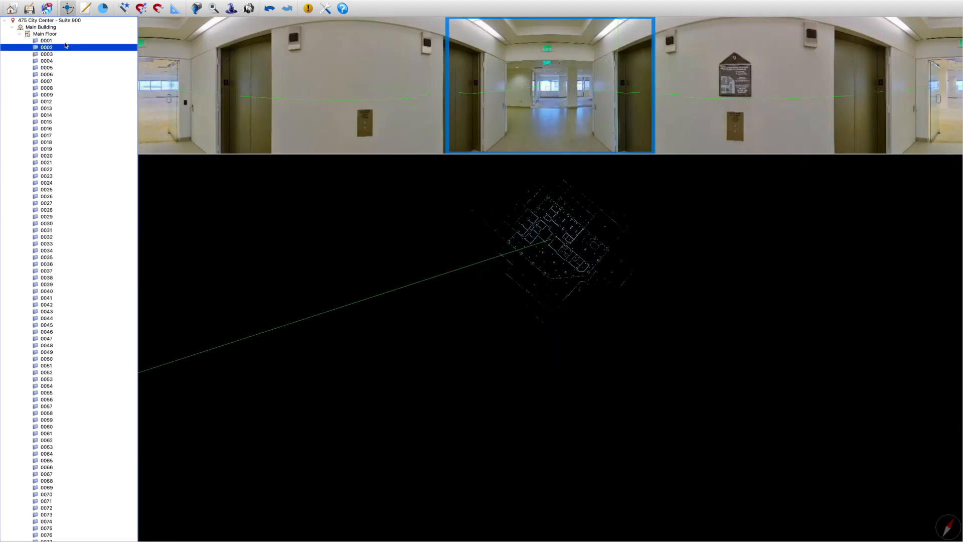
{"action": "left_click", "coordinate": [65, 43]}
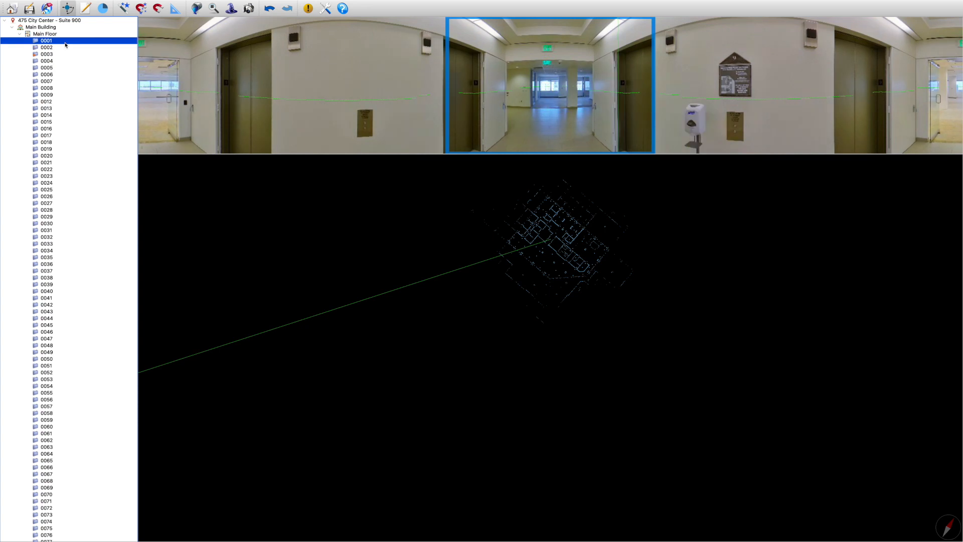
{"action": "left_click", "coordinate": [65, 45]}
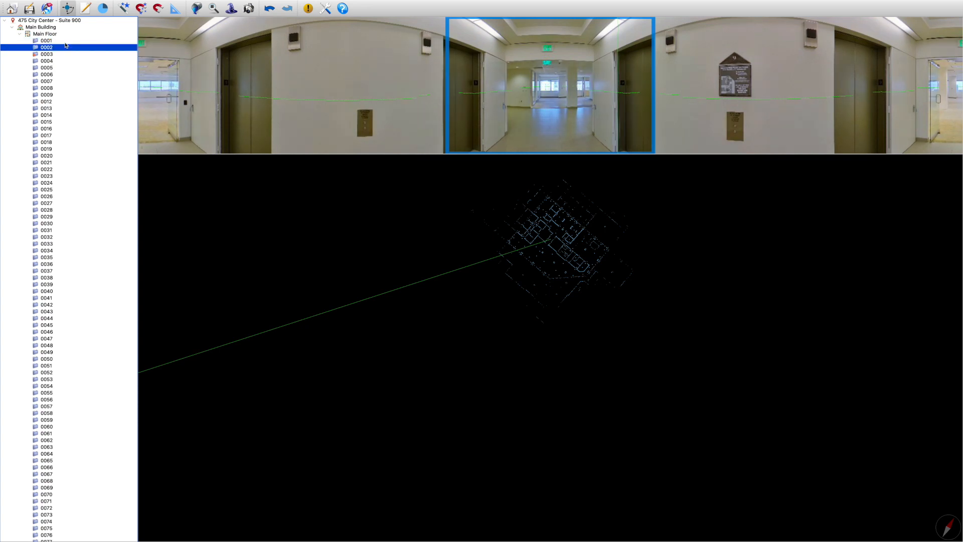
{"action": "left_click", "coordinate": [65, 43]}
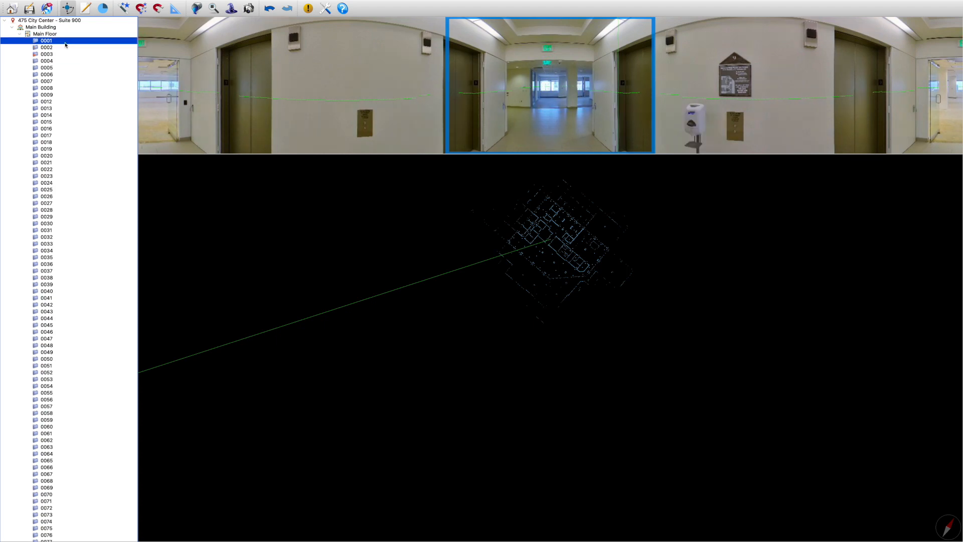
{"action": "left_click", "coordinate": [65, 46]}
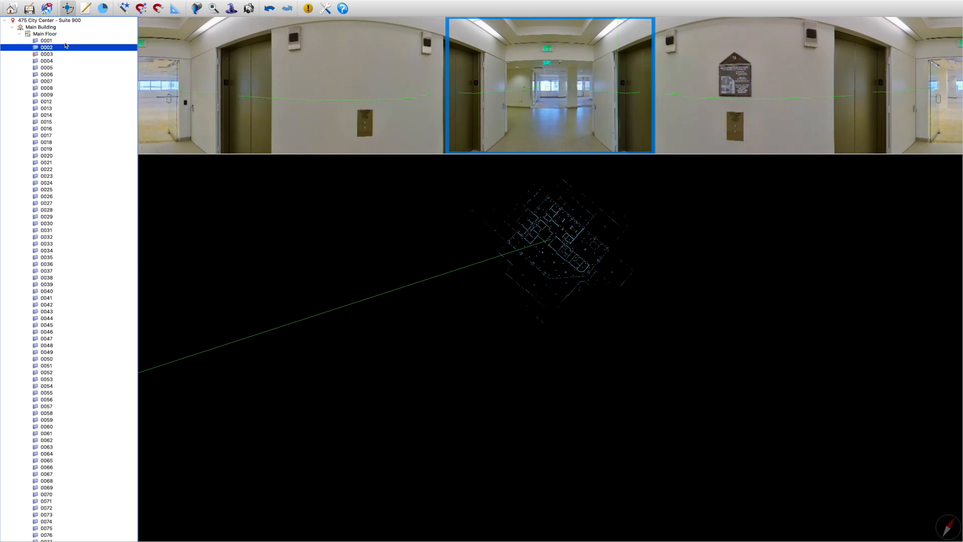
{"action": "left_click", "coordinate": [65, 44]}
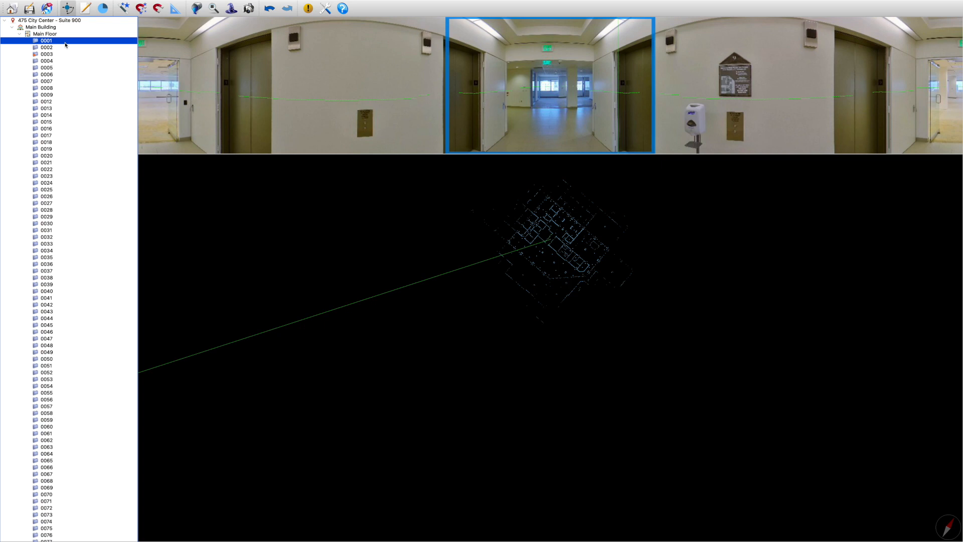
{"action": "right_click", "coordinate": [65, 45]}
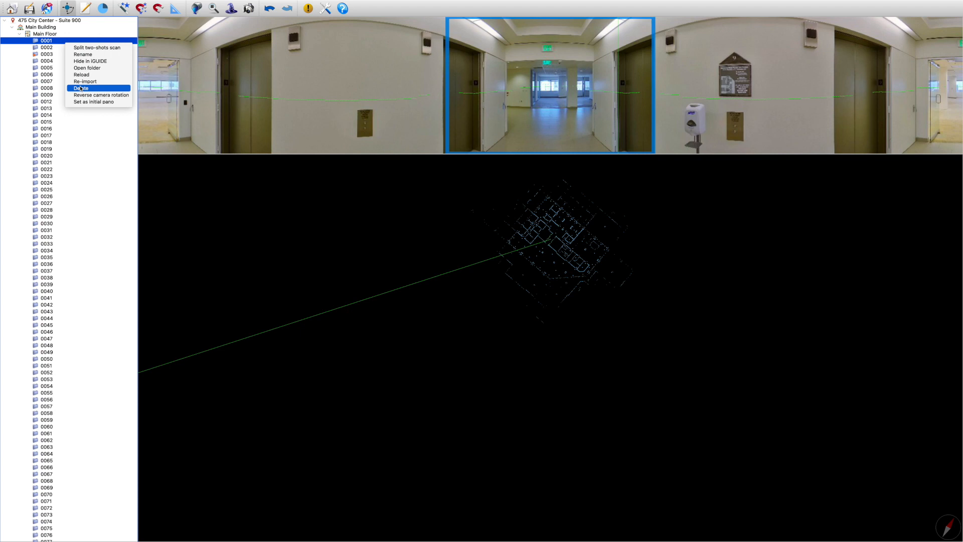
{"action": "left_click", "coordinate": [81, 89]}
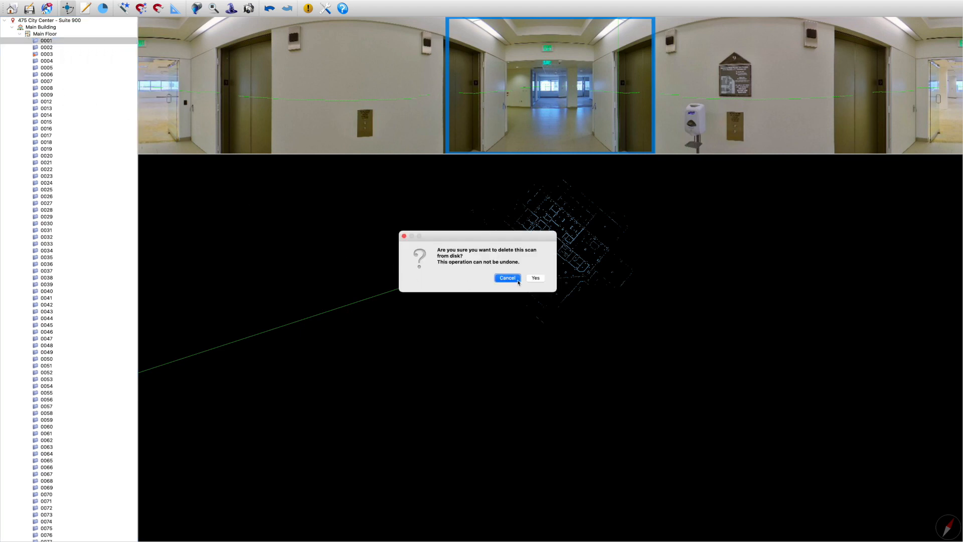
{"action": "left_click", "coordinate": [507, 278]}
{"action": "right_click", "coordinate": [77, 42]}
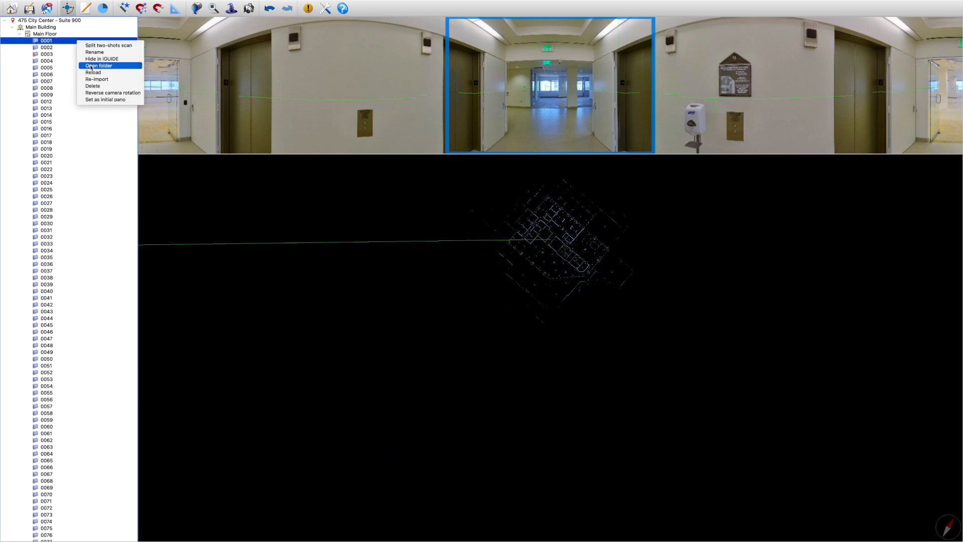
{"action": "left_click", "coordinate": [68, 49]}
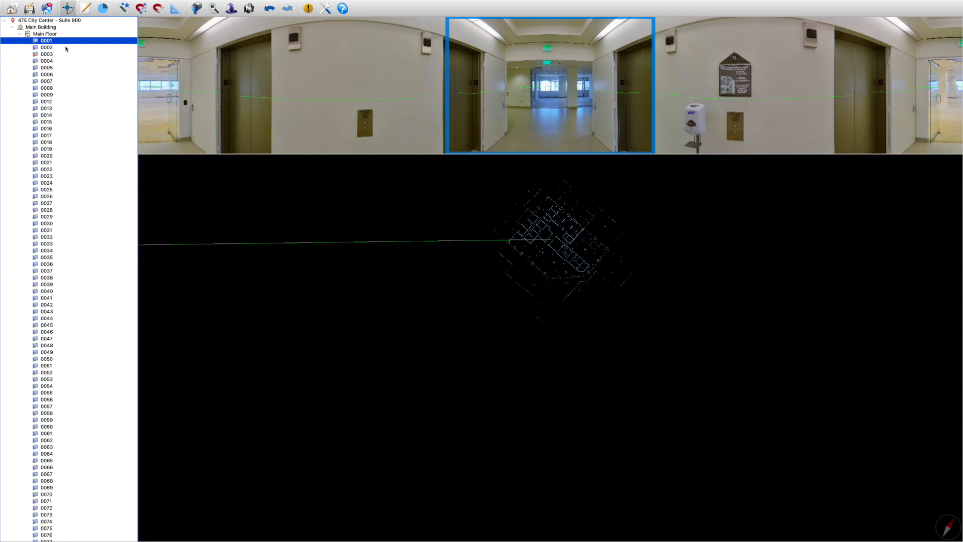
Recheck scans 0001 to 0003 and delete the duplicate scan 0001 from disk
{"action": "left_click", "coordinate": [76, 53]}
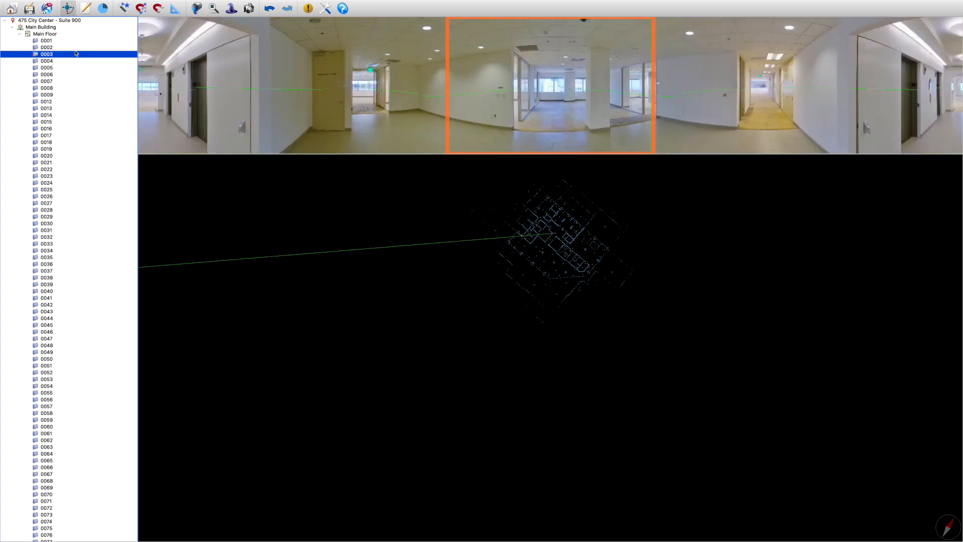
{"action": "key", "text": "Up"}
{"action": "key", "text": "Up"}
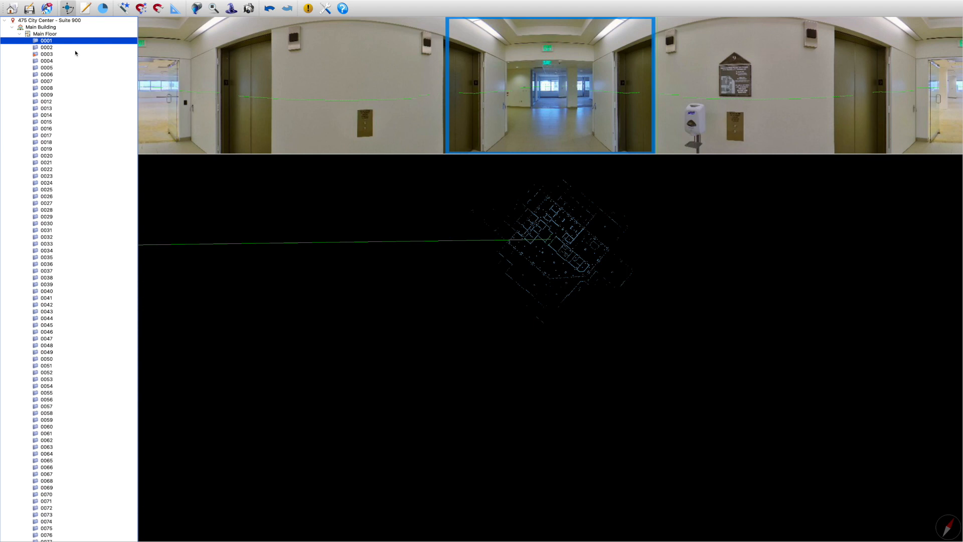
{"action": "key", "text": "Down"}
{"action": "key", "text": "Down"}
{"action": "key", "text": "Up"}
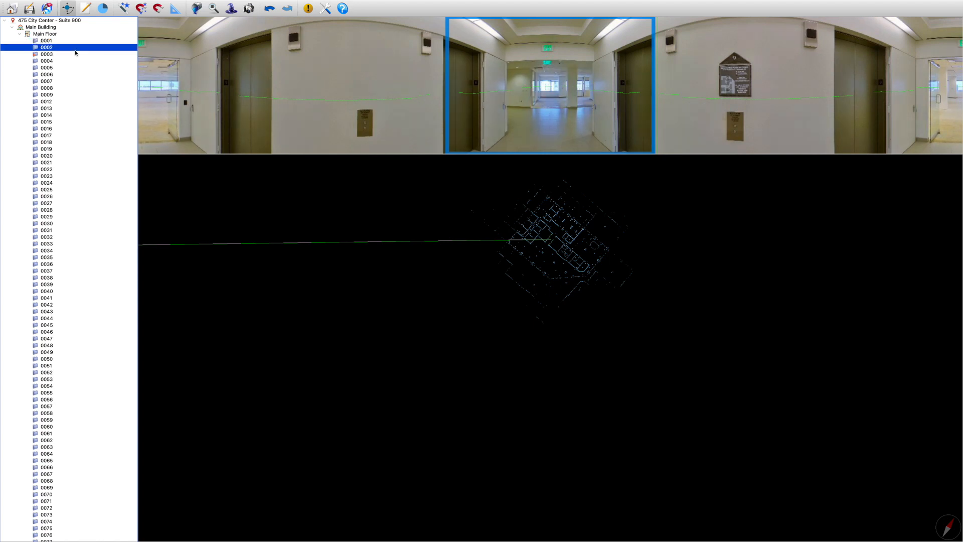
{"action": "key", "text": "Up"}
{"action": "right_click", "coordinate": [76, 41]}
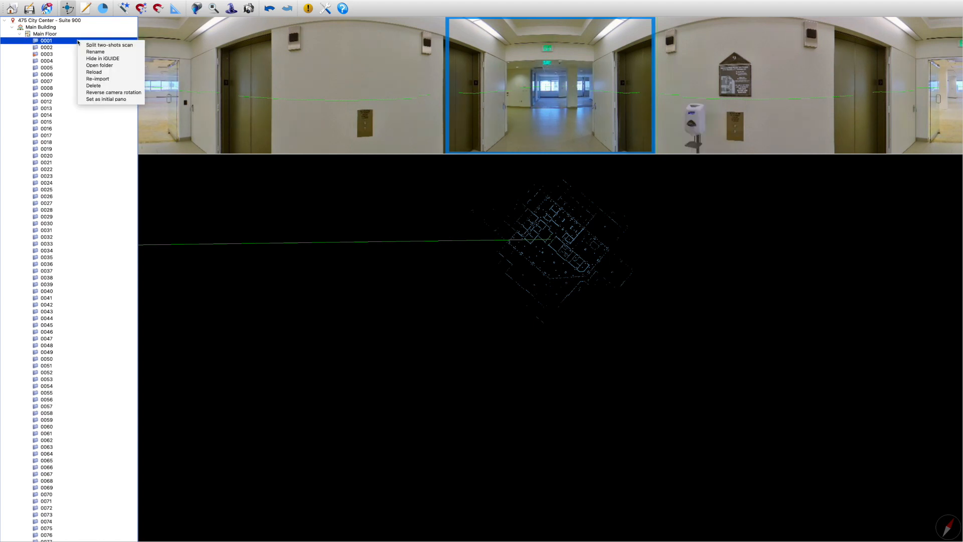
{"action": "left_click", "coordinate": [92, 86]}
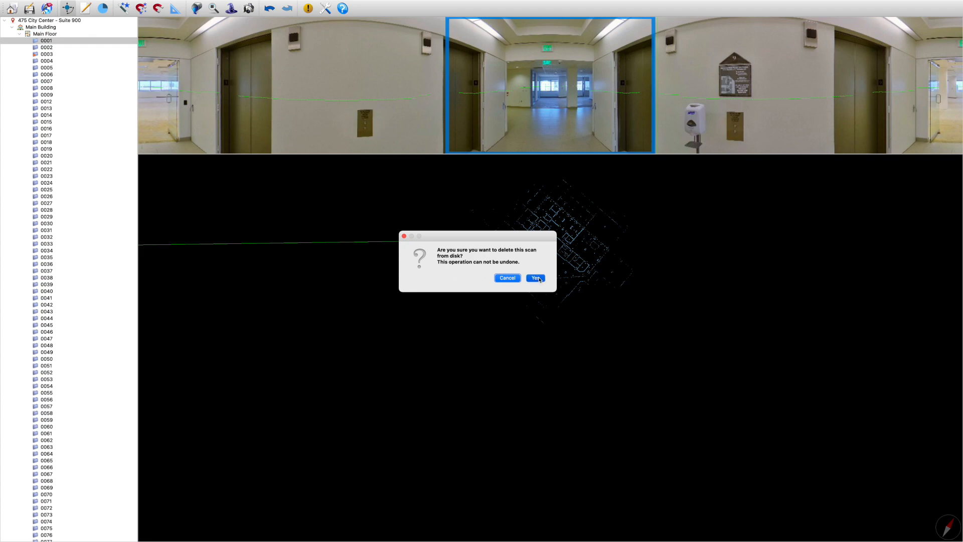
{"action": "left_click", "coordinate": [536, 278]}
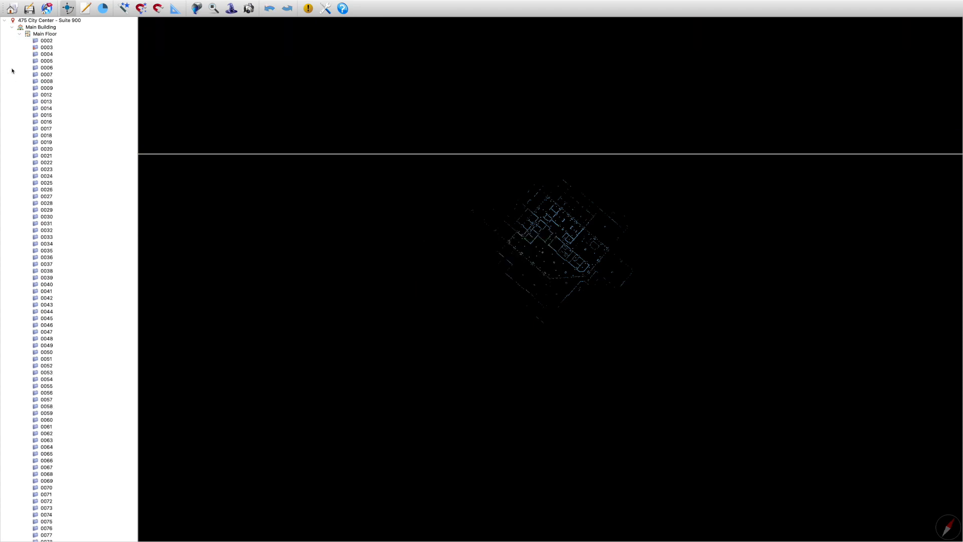
Go through the Main Floor scans from 0002 to 0007 and examine the color of each panorama
{"action": "left_click", "coordinate": [50, 42]}
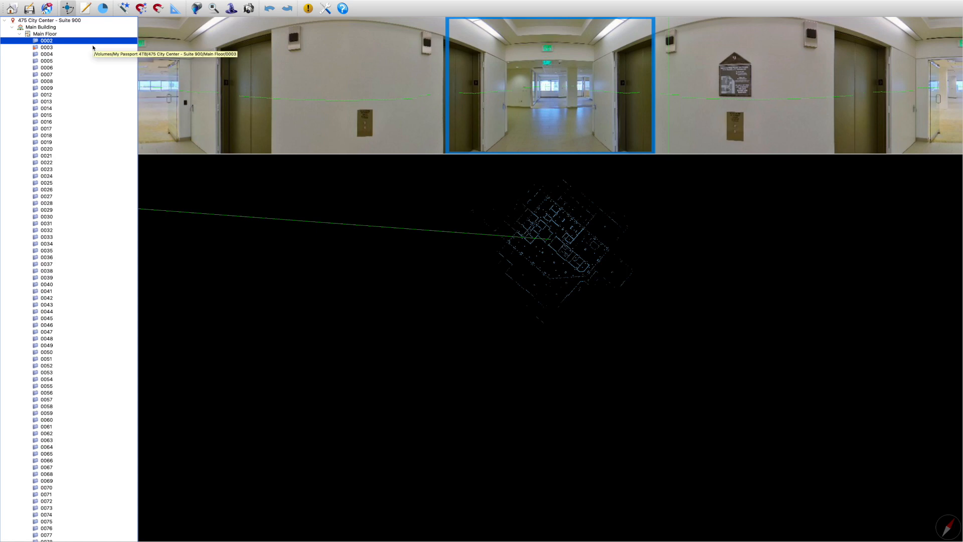
{"action": "left_click", "coordinate": [92, 47]}
{"action": "key", "text": "Down"}
{"action": "key", "text": "Down"}
{"action": "key", "text": "Down"}
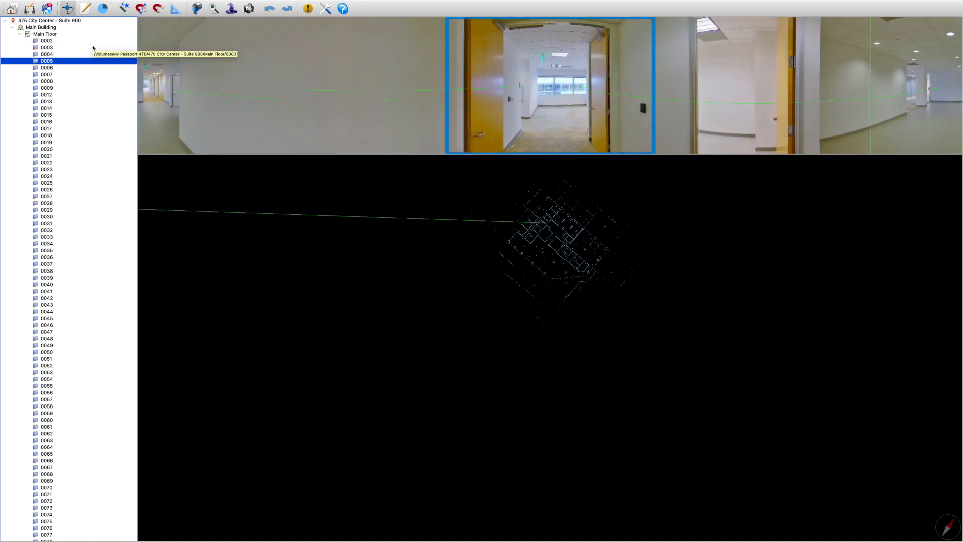
{"action": "key", "text": "Down"}
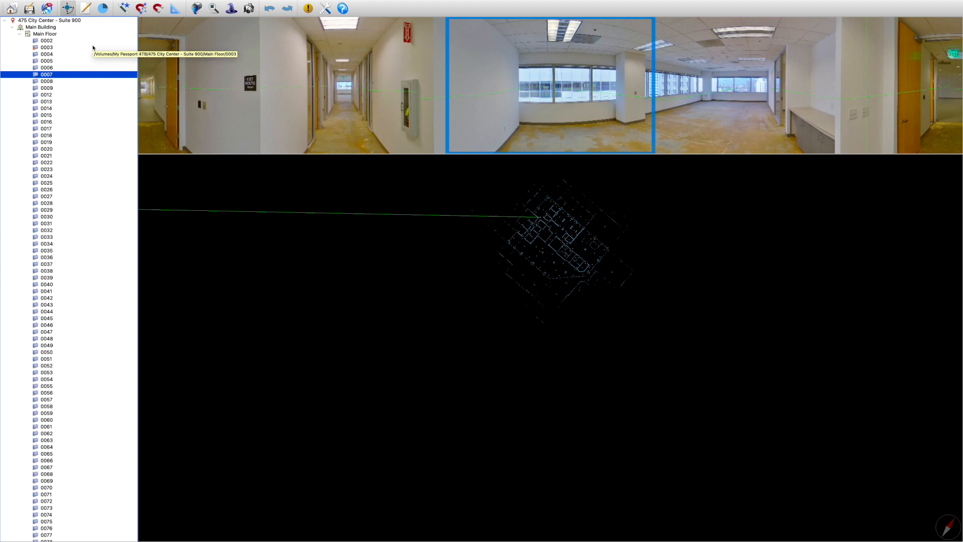
Fine-tune the second Blues/Yellows value of scan 0007 in the Align Pano and Adjust Color window
{"action": "right_click", "coordinate": [96, 81]}
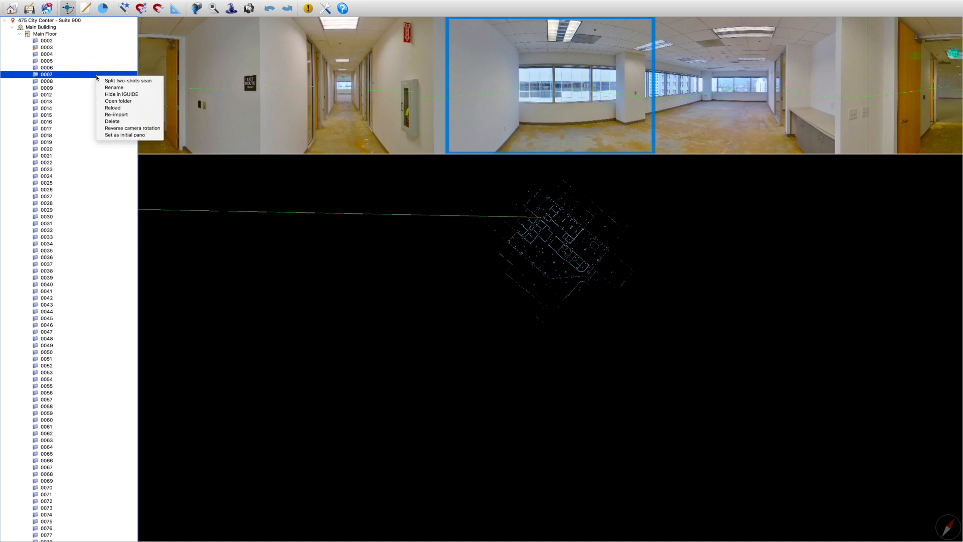
{"action": "left_click", "coordinate": [127, 135]}
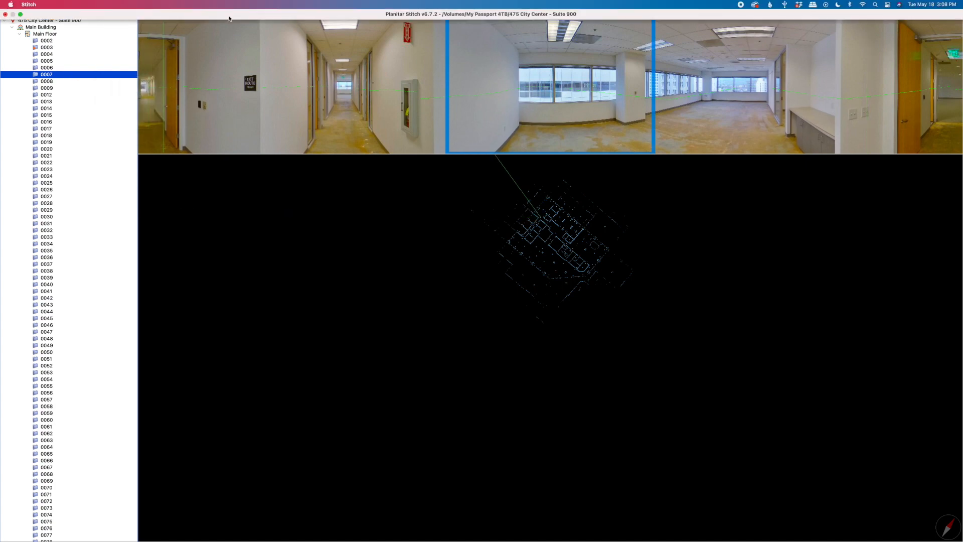
{"action": "left_click", "coordinate": [106, 74]}
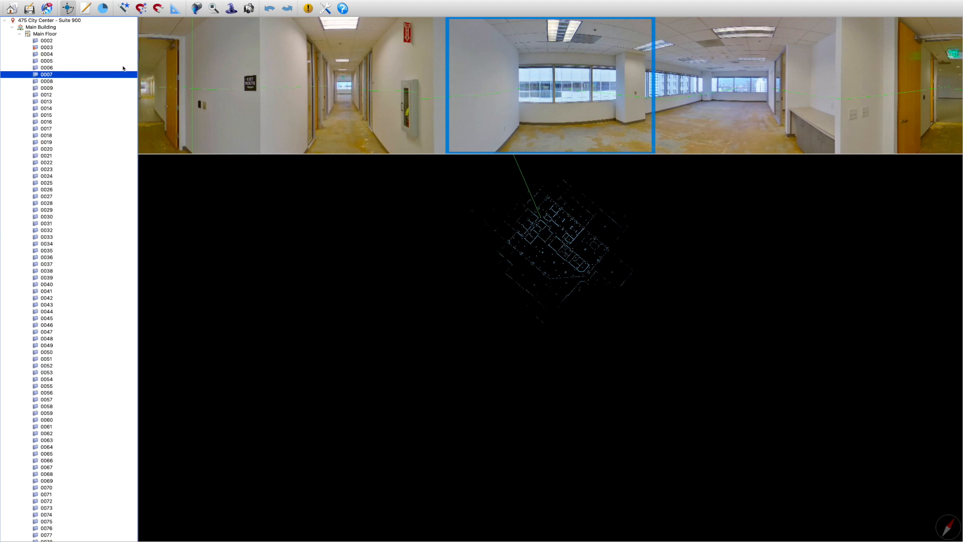
{"action": "left_click", "coordinate": [232, 8]}
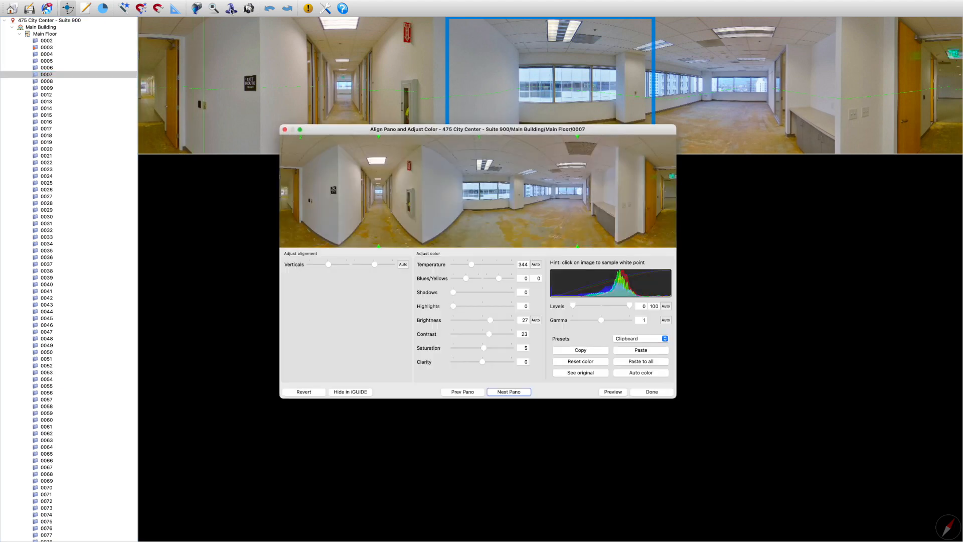
{"action": "left_click", "coordinate": [502, 279]}
{"action": "left_click_drag", "start_coordinate": [504, 280], "coordinate": [499, 280]}
{"action": "left_click", "coordinate": [284, 130]}
Go through the Main Floor scans from 0008 to 0015 and examine each panorama for a yellow cast
{"action": "left_click", "coordinate": [77, 81]}
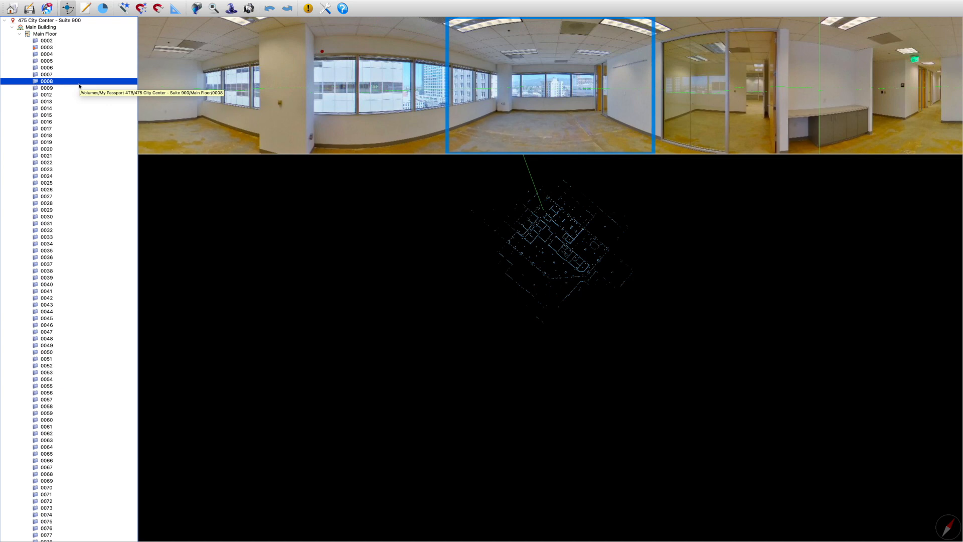
{"action": "key", "text": "Down"}
{"action": "key", "text": "Up"}
{"action": "key", "text": "Down"}
{"action": "key", "text": "Down"}
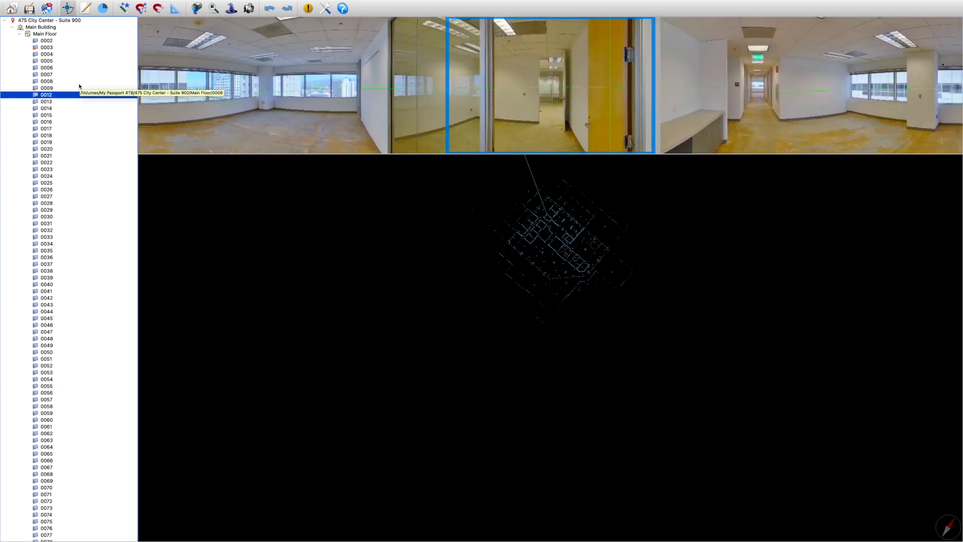
{"action": "key", "text": "Down"}
{"action": "key", "text": "Down"}
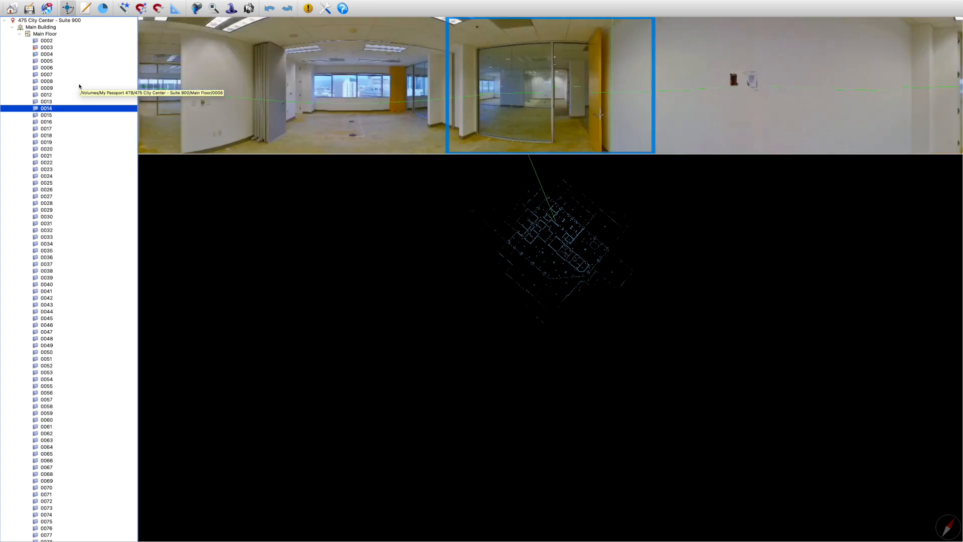
{"action": "key", "text": "Down"}
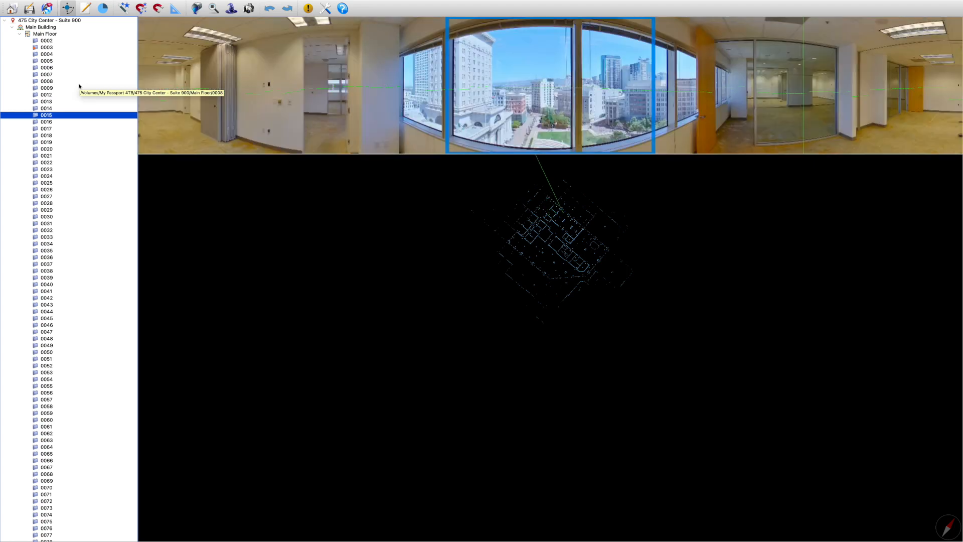
Lower the second Blues/Yellows value of scan 0015 below zero in the Align Pano and Adjust Color window
{"action": "right_click", "coordinate": [90, 116]}
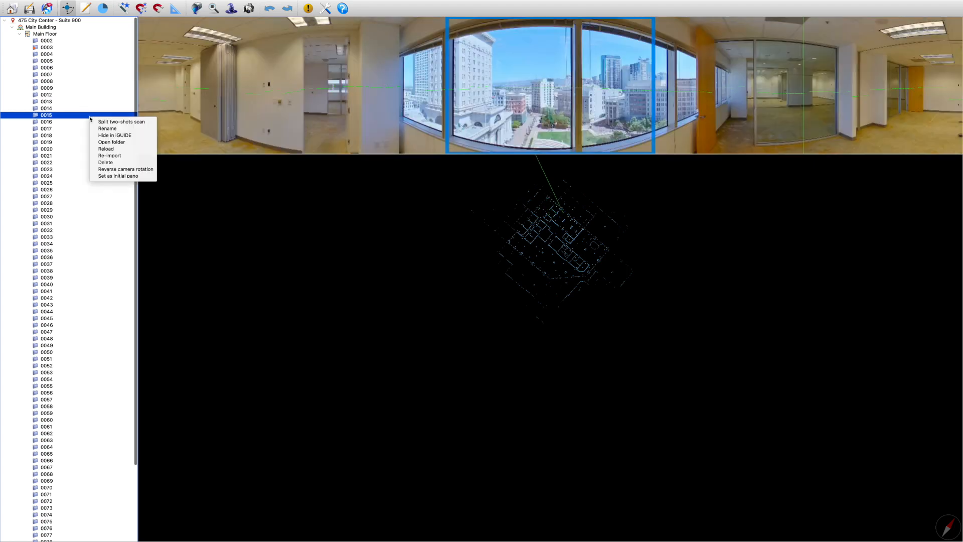
{"action": "left_click", "coordinate": [235, 15]}
{"action": "left_click", "coordinate": [231, 9]}
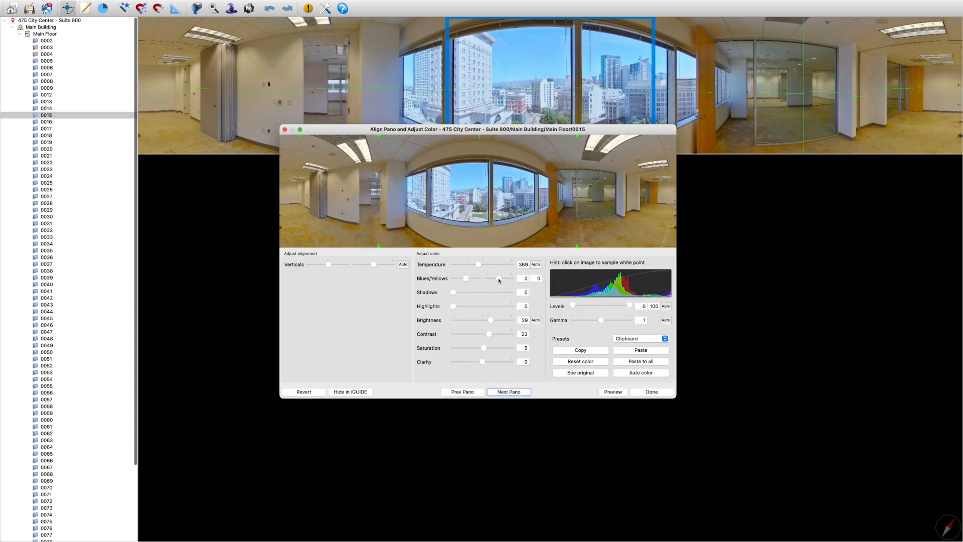
{"action": "left_click_drag", "start_coordinate": [500, 280], "coordinate": [494, 280]}
{"action": "left_click", "coordinate": [285, 129]}
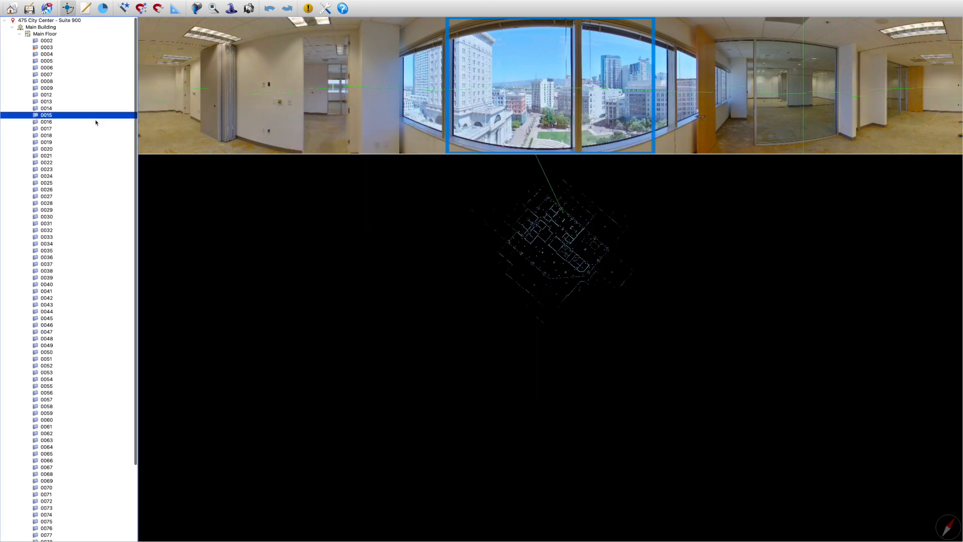
Advance from scan 0016 to 0019 and set scan 0019's second Blues/Yellows value to -27 and its Brightness to 36
{"action": "left_click", "coordinate": [95, 122]}
{"action": "key", "text": "Down"}
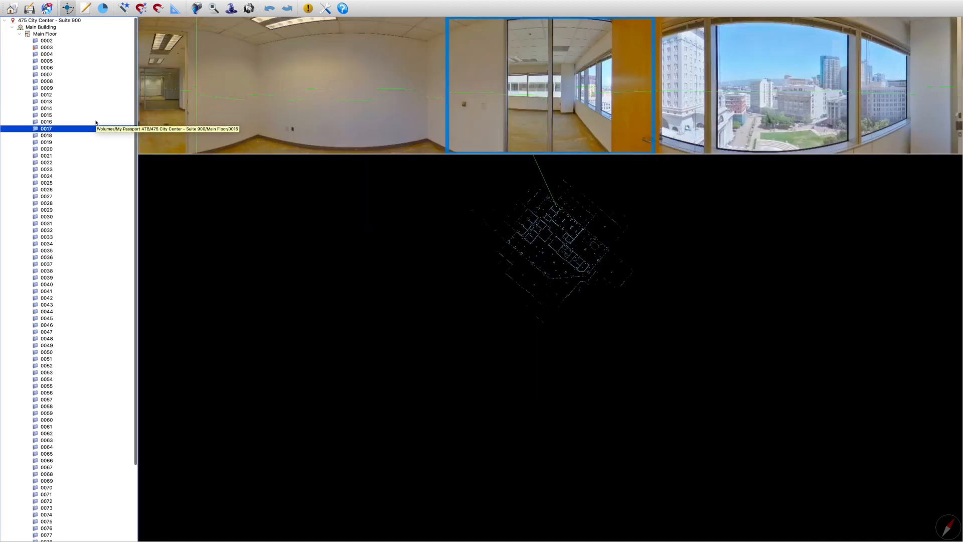
{"action": "key", "text": "Down"}
{"action": "key", "text": "Down"}
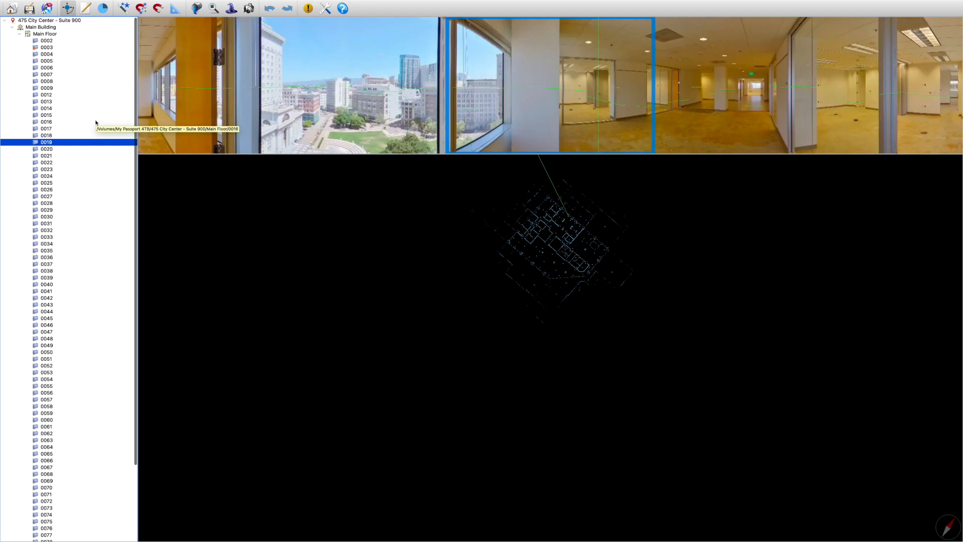
{"action": "right_click", "coordinate": [98, 142]}
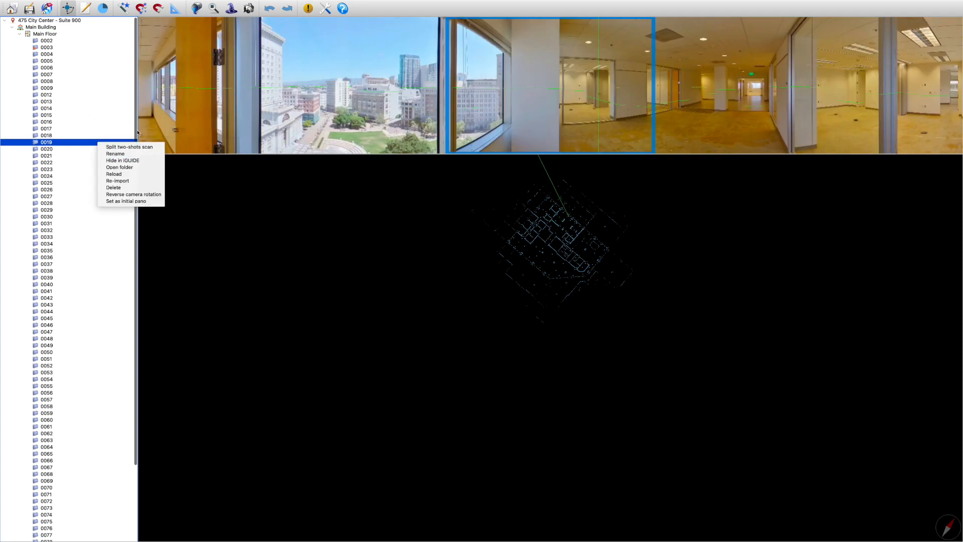
{"action": "left_click", "coordinate": [232, 11]}
{"action": "left_click", "coordinate": [232, 11]}
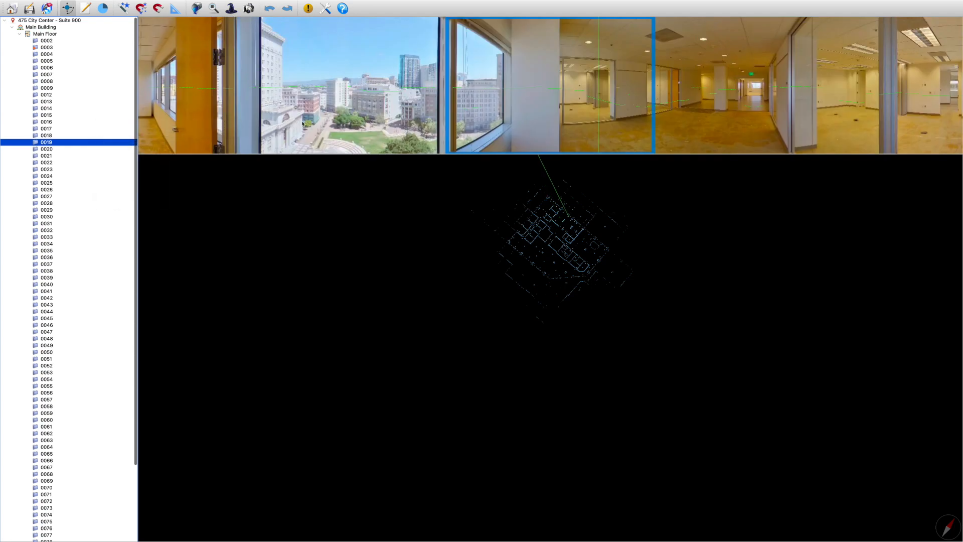
{"action": "left_click", "coordinate": [498, 279]}
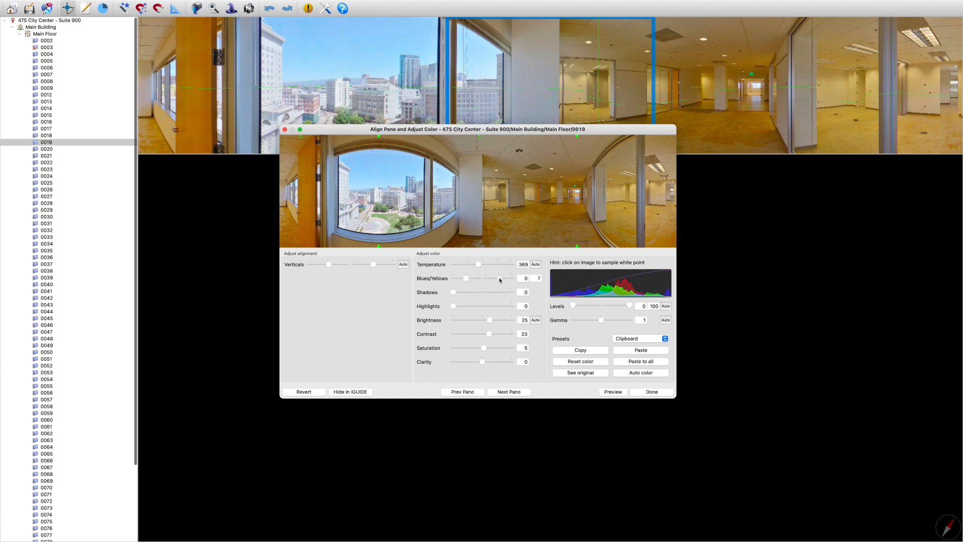
{"action": "left_click_drag", "start_coordinate": [497, 279], "coordinate": [495, 279]}
{"action": "left_click_drag", "start_coordinate": [489, 321], "coordinate": [494, 320]}
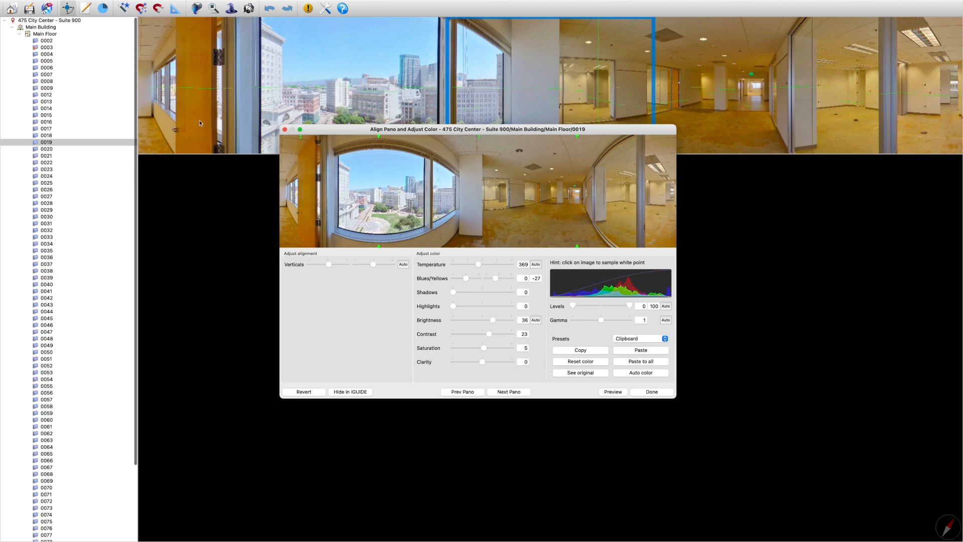
{"action": "left_click", "coordinate": [652, 394]}
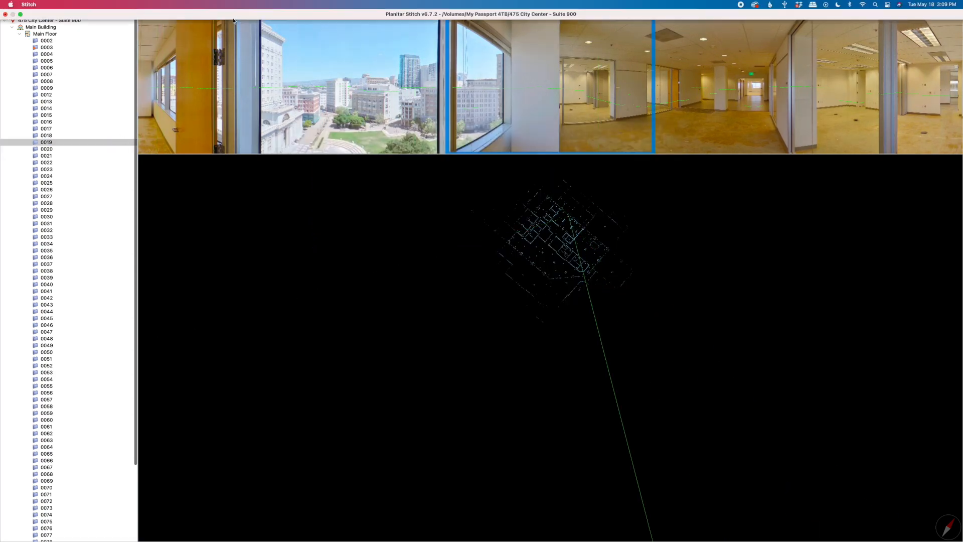
Advance the color adjustment to scan 0021 and set its second Blues/Yellows value to -37 and Brightness to 36
{"action": "left_click", "coordinate": [509, 393]}
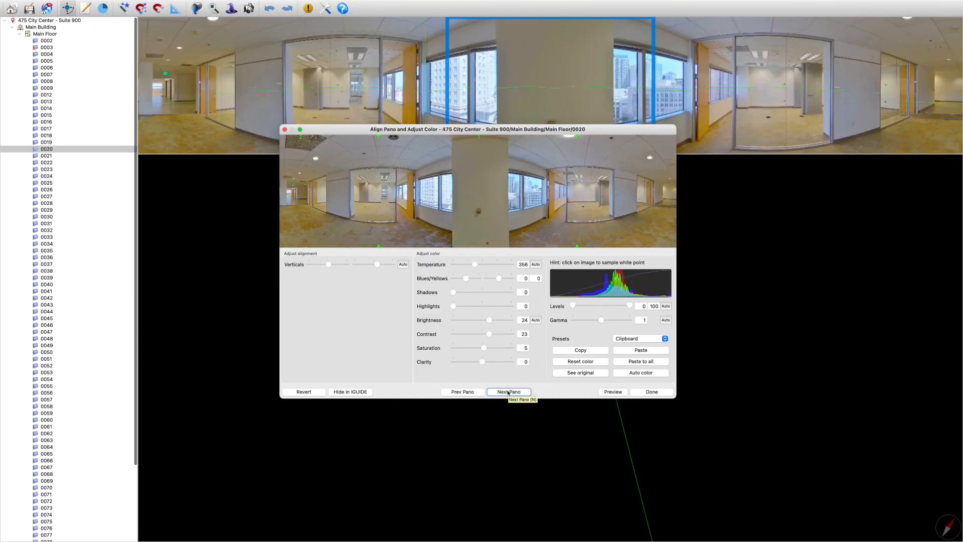
{"action": "left_click", "coordinate": [509, 393]}
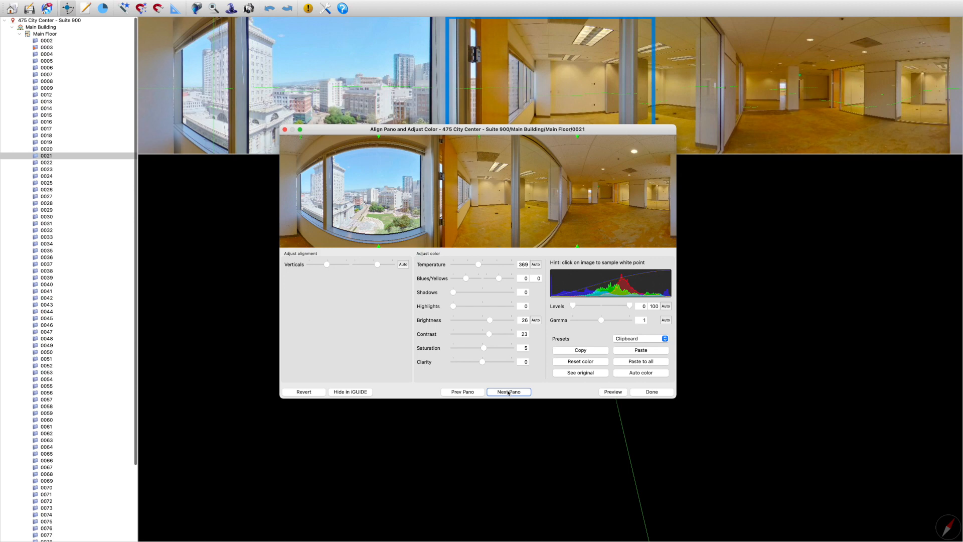
{"action": "left_click_drag", "start_coordinate": [499, 278], "coordinate": [495, 280]}
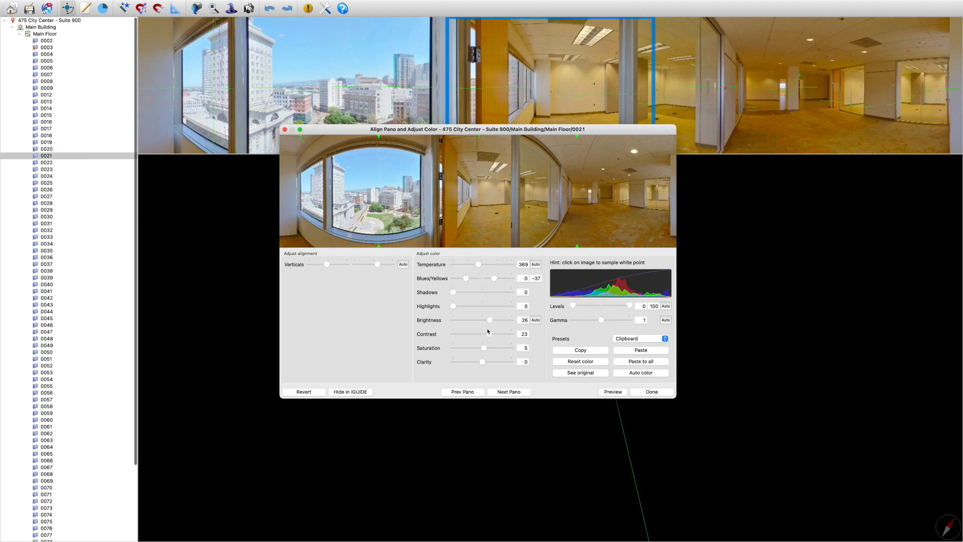
{"action": "left_click_drag", "start_coordinate": [490, 320], "coordinate": [492, 323]}
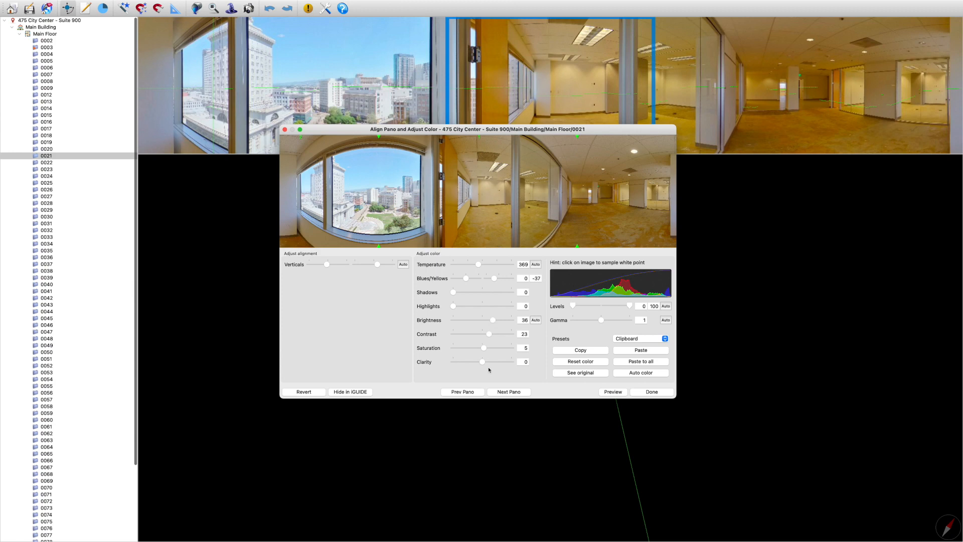
Go through the panos from 0022 to 0035 in the color adjustment window and examine each for a yellow cast
{"action": "left_click", "coordinate": [506, 394]}
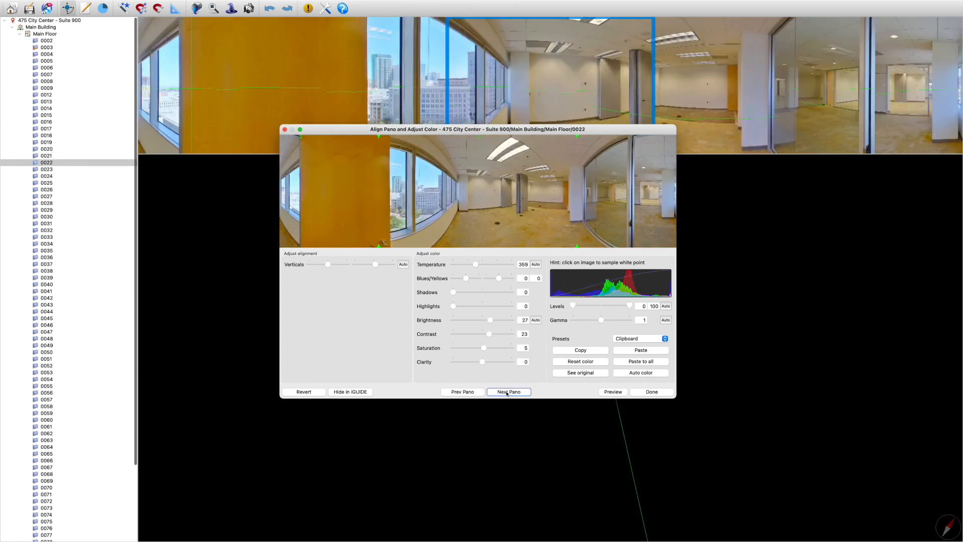
{"action": "left_click", "coordinate": [506, 394]}
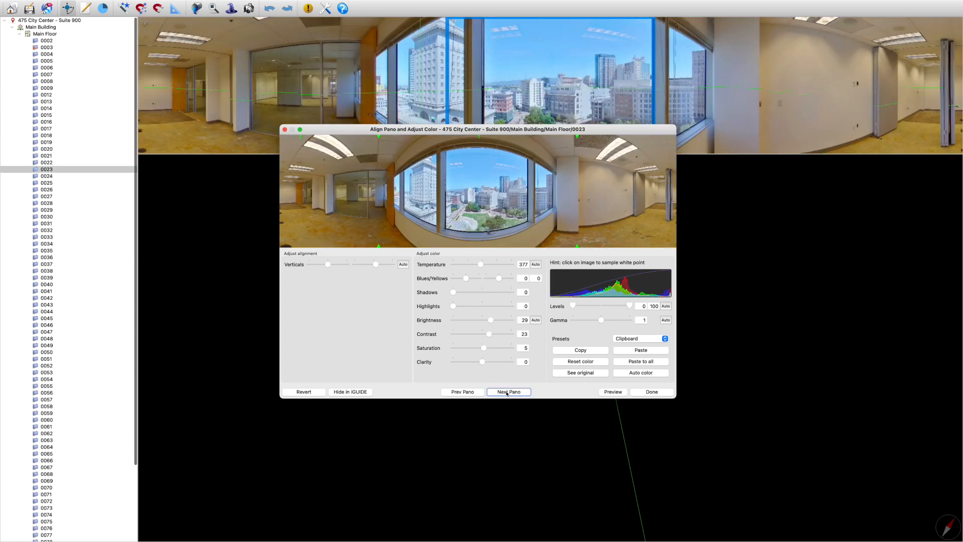
{"action": "left_click", "coordinate": [507, 391]}
{"action": "left_click", "coordinate": [507, 392]}
{"action": "left_click", "coordinate": [507, 393]}
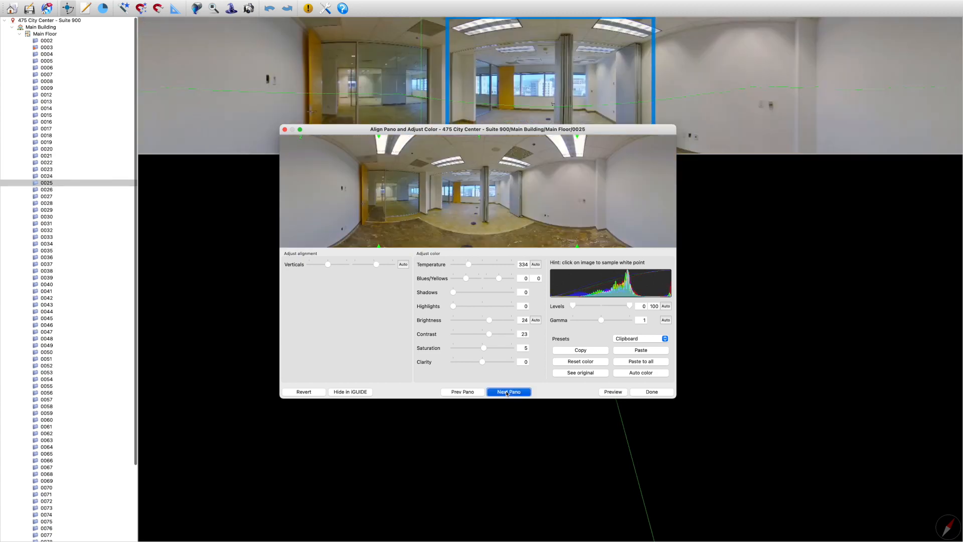
{"action": "left_click", "coordinate": [507, 392]}
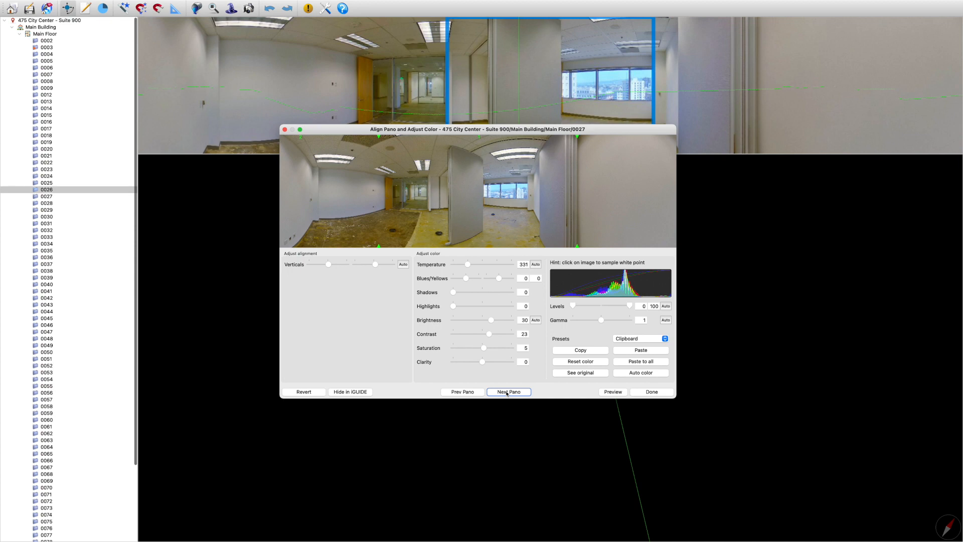
{"action": "left_click", "coordinate": [507, 392]}
{"action": "left_click", "coordinate": [507, 392]}
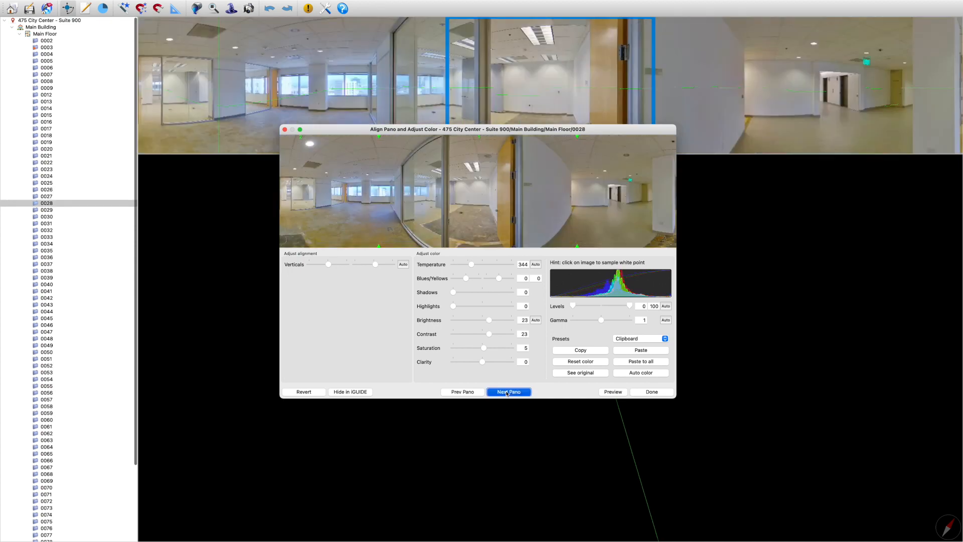
{"action": "left_click", "coordinate": [507, 392]}
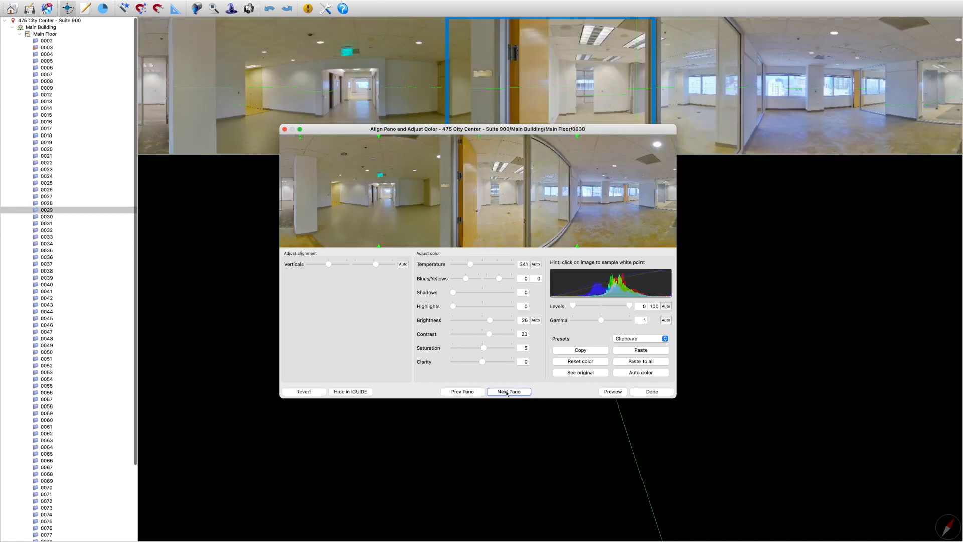
{"action": "left_click", "coordinate": [507, 391]}
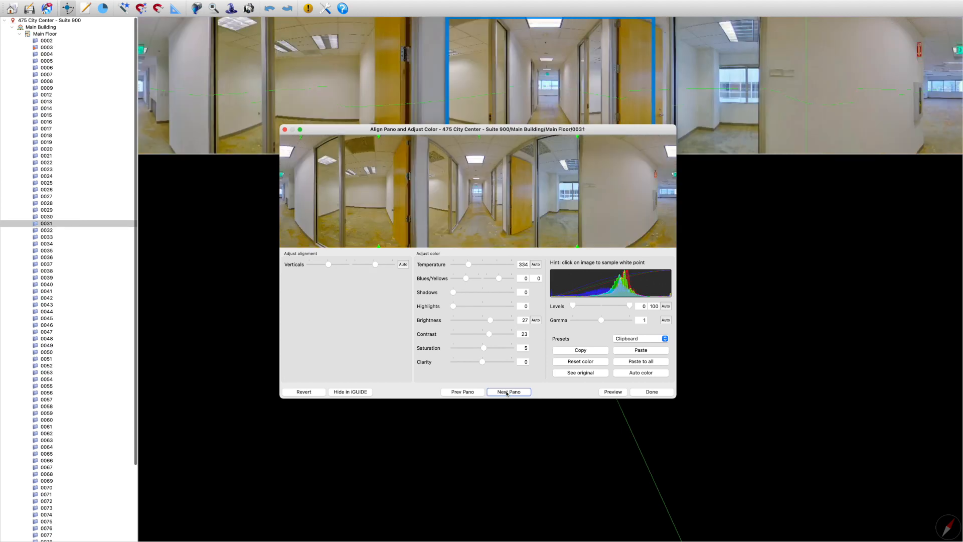
{"action": "left_click", "coordinate": [507, 392]}
{"action": "left_click", "coordinate": [507, 392]}
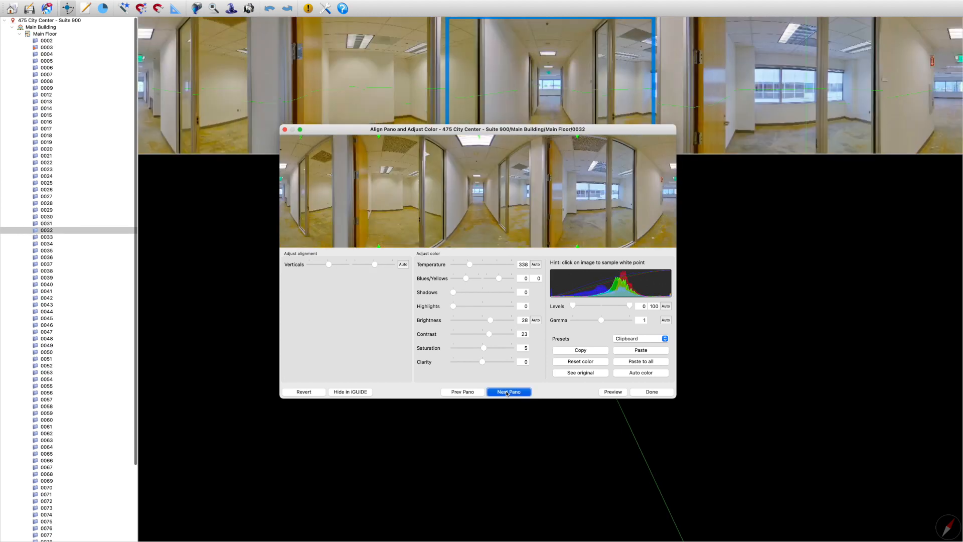
{"action": "left_click", "coordinate": [506, 392]}
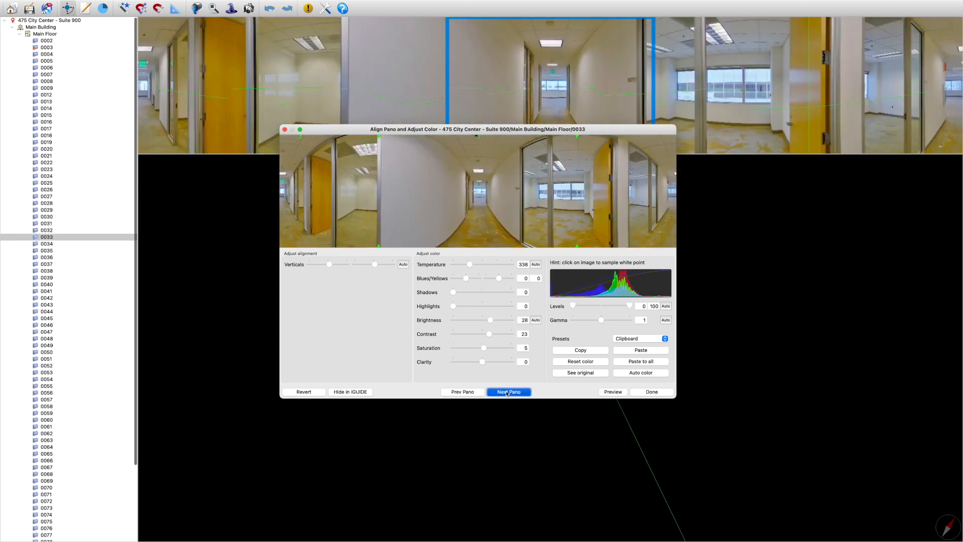
{"action": "left_click", "coordinate": [507, 392]}
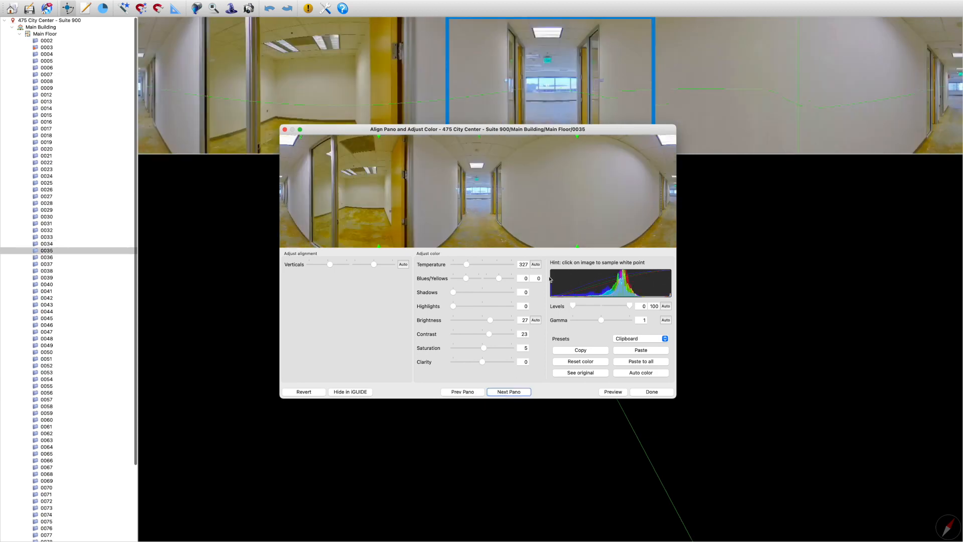
Set the second Blues/Yellows value to -13 for scan 0035, -10 for scan 0036 and -27 for scan 0037
{"action": "left_click_drag", "start_coordinate": [499, 279], "coordinate": [498, 279]}
{"action": "left_click", "coordinate": [501, 393]}
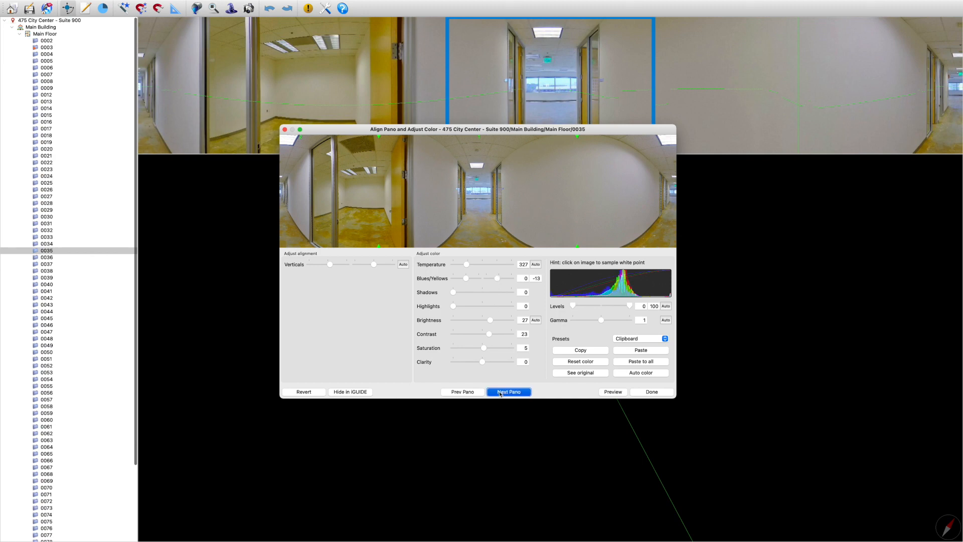
{"action": "left_click_drag", "start_coordinate": [500, 279], "coordinate": [495, 286]}
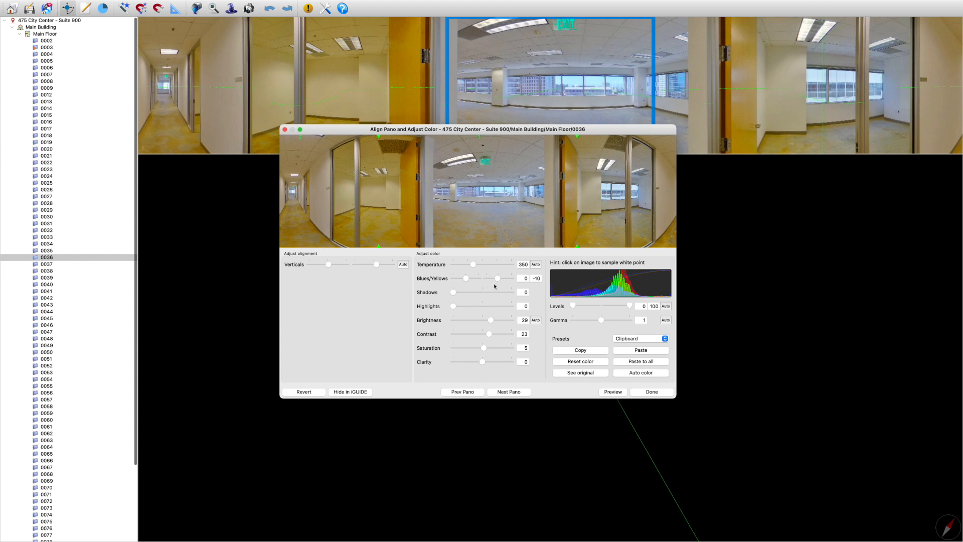
{"action": "left_click", "coordinate": [507, 393]}
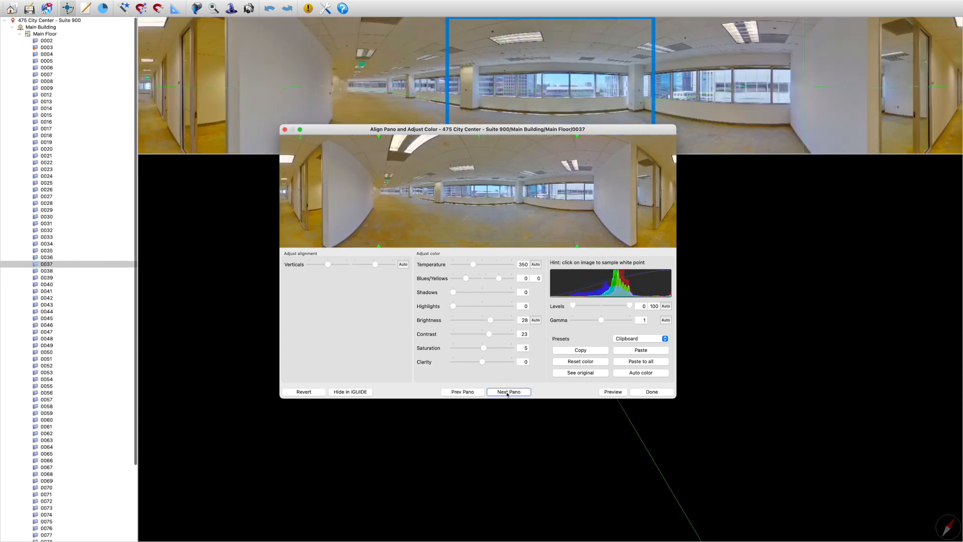
{"action": "left_click_drag", "start_coordinate": [498, 279], "coordinate": [496, 280]}
Advance to scan 0039, set its second Blues/Yellows value to -20 and raise its Brightness slightly
{"action": "left_click", "coordinate": [504, 393]}
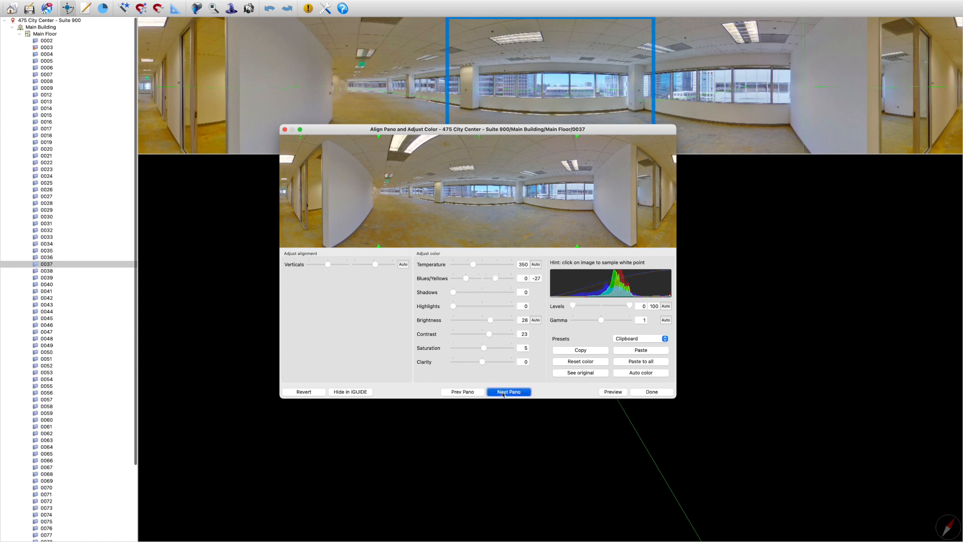
{"action": "left_click", "coordinate": [503, 394]}
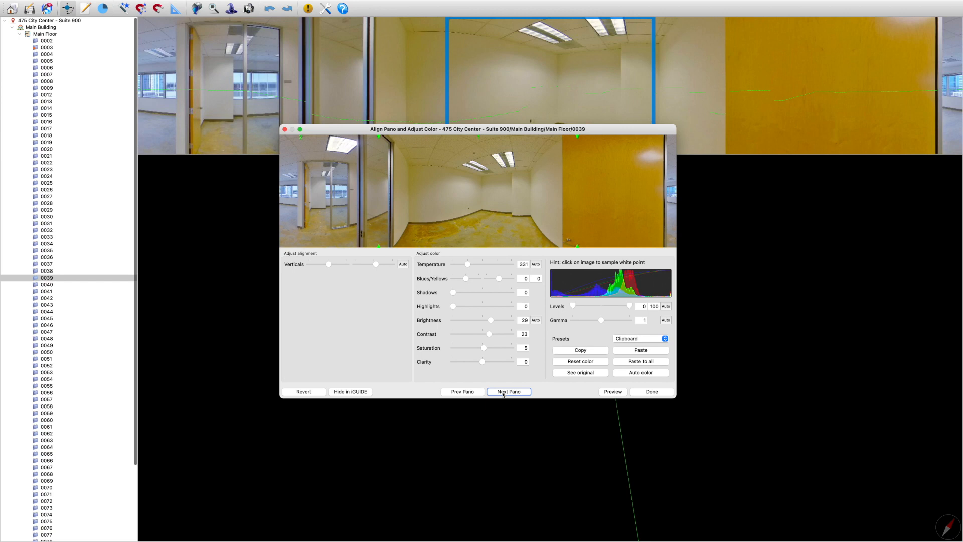
{"action": "left_click_drag", "start_coordinate": [499, 280], "coordinate": [496, 280]}
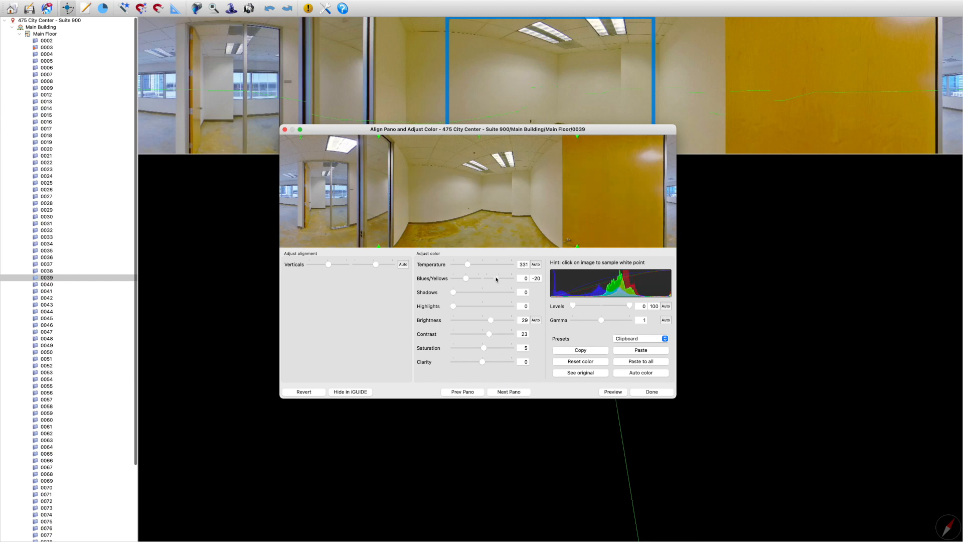
{"action": "left_click_drag", "start_coordinate": [491, 320], "coordinate": [495, 321]}
Try out high and low Clarity settings on scan 0040 and bring the setting back near the middle
{"action": "left_click", "coordinate": [503, 394]}
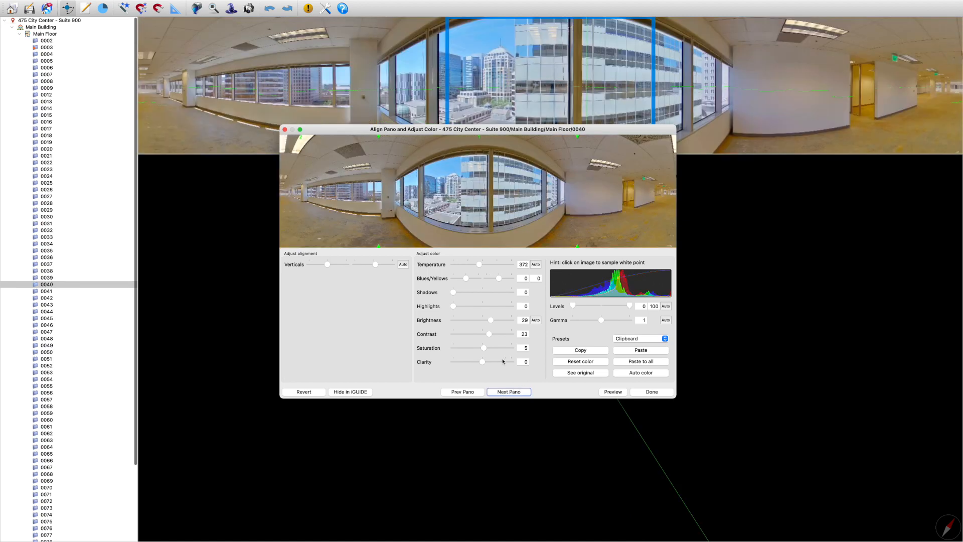
{"action": "left_click_drag", "start_coordinate": [483, 362], "coordinate": [506, 362]}
{"action": "left_click_drag", "start_coordinate": [440, 362], "coordinate": [483, 365]}
Lower the second Blues/Yellows value slightly below zero for scans 0041, 0042 and 0043
{"action": "left_click", "coordinate": [507, 393]}
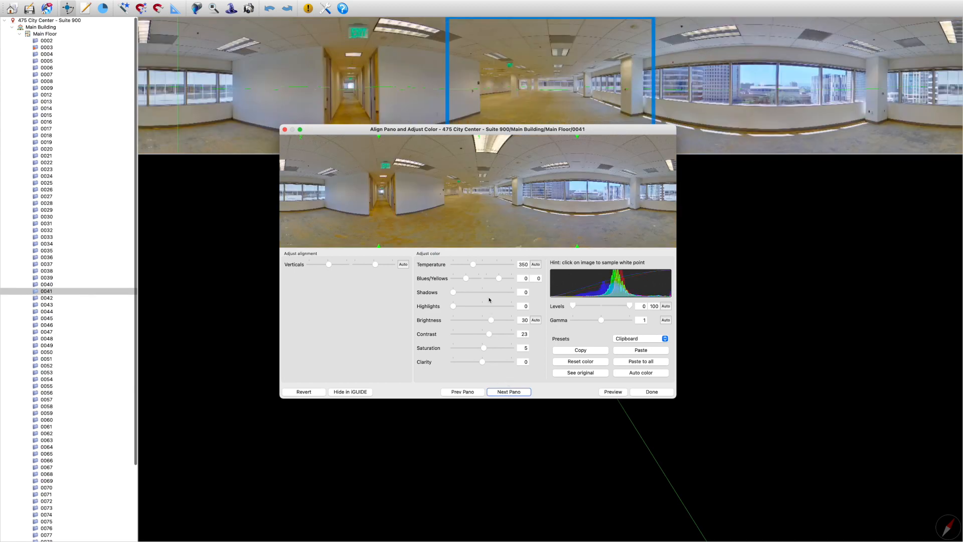
{"action": "left_click_drag", "start_coordinate": [499, 279], "coordinate": [497, 279]}
{"action": "left_click", "coordinate": [505, 393]}
{"action": "left_click_drag", "start_coordinate": [499, 278], "coordinate": [497, 279]}
{"action": "left_click", "coordinate": [504, 394]}
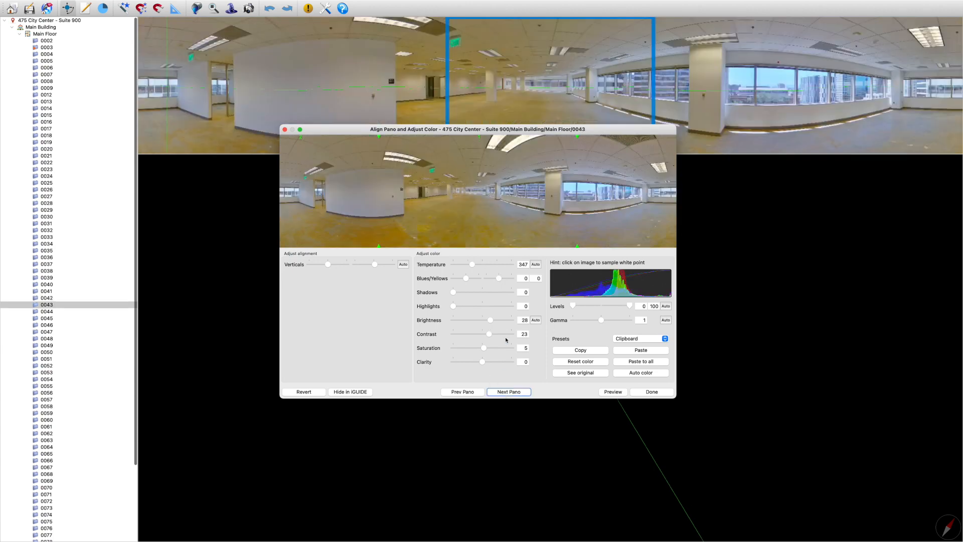
{"action": "left_click_drag", "start_coordinate": [498, 279], "coordinate": [496, 280]}
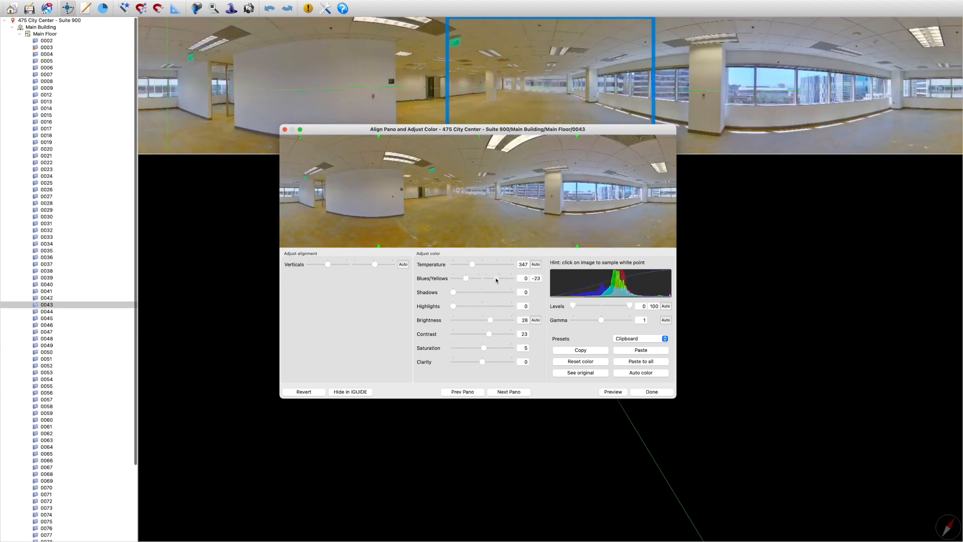
Advance past scans 0044 and 0045 and lower the second Blues/Yellows value of scan 0046 slightly below zero
{"action": "left_click", "coordinate": [508, 394]}
{"action": "left_click", "coordinate": [508, 394]}
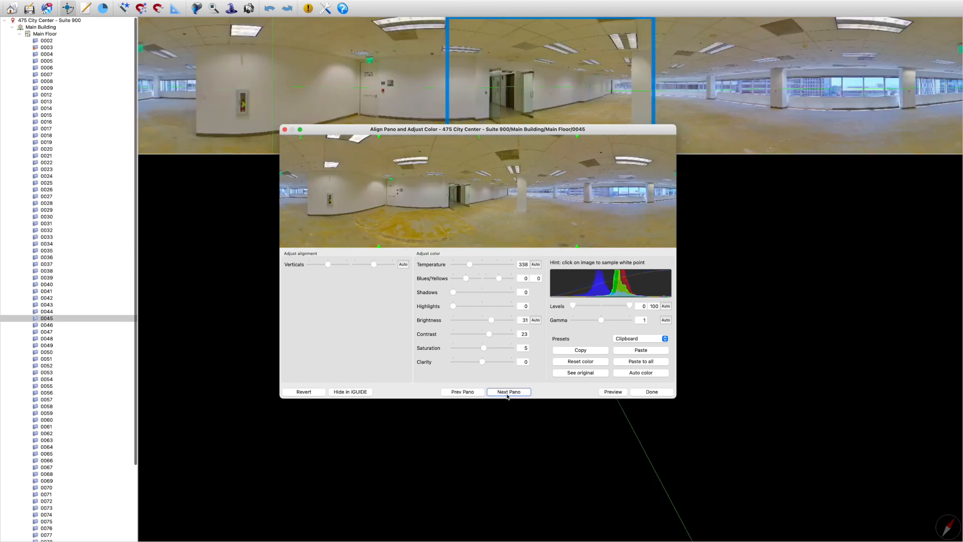
{"action": "left_click", "coordinate": [508, 394]}
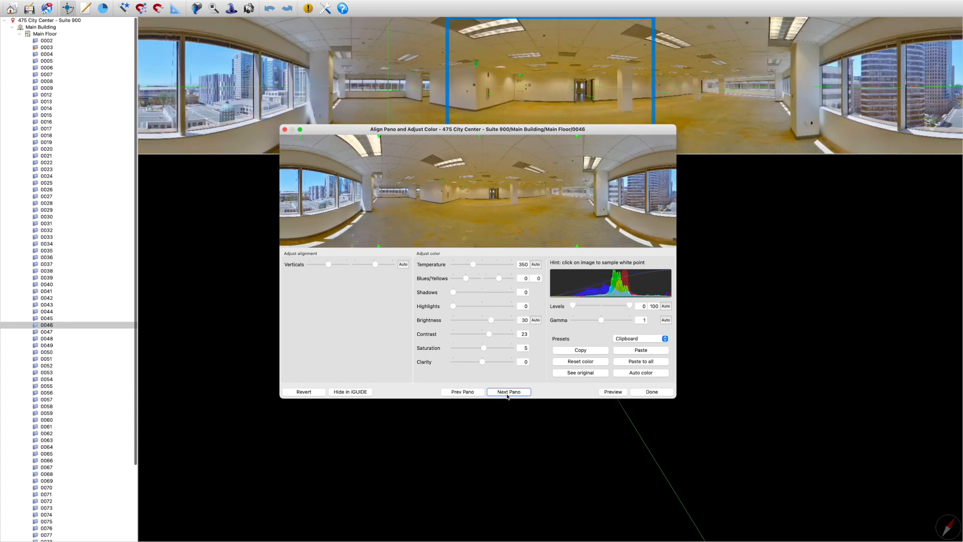
{"action": "left_click_drag", "start_coordinate": [499, 278], "coordinate": [497, 280]}
Advance past scans 0047 to 0049 and set the second Blues/Yellows value of scan 0050 to -10
{"action": "left_click", "coordinate": [507, 393]}
{"action": "left_click", "coordinate": [507, 393]}
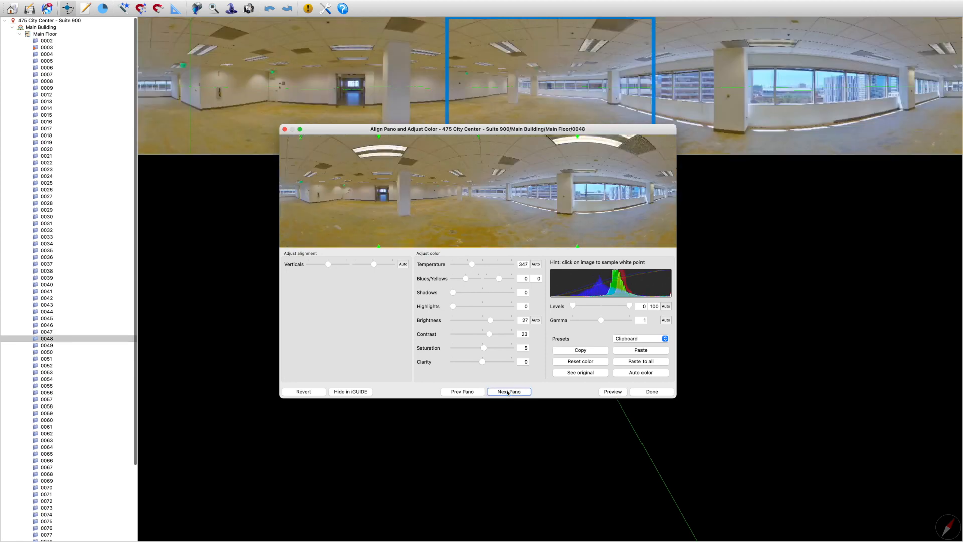
{"action": "left_click", "coordinate": [508, 393]}
{"action": "left_click", "coordinate": [508, 393]}
{"action": "left_click", "coordinate": [507, 393]}
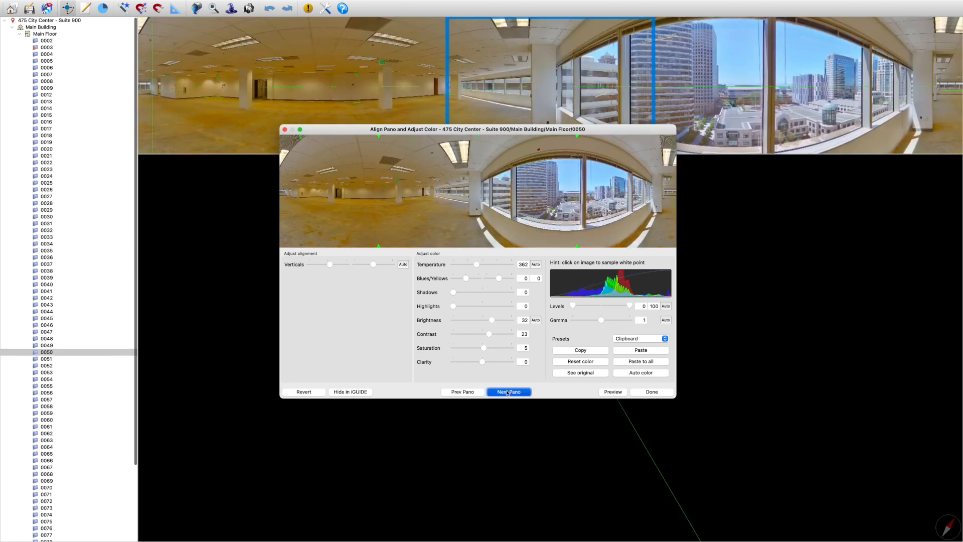
{"action": "left_click", "coordinate": [462, 392]}
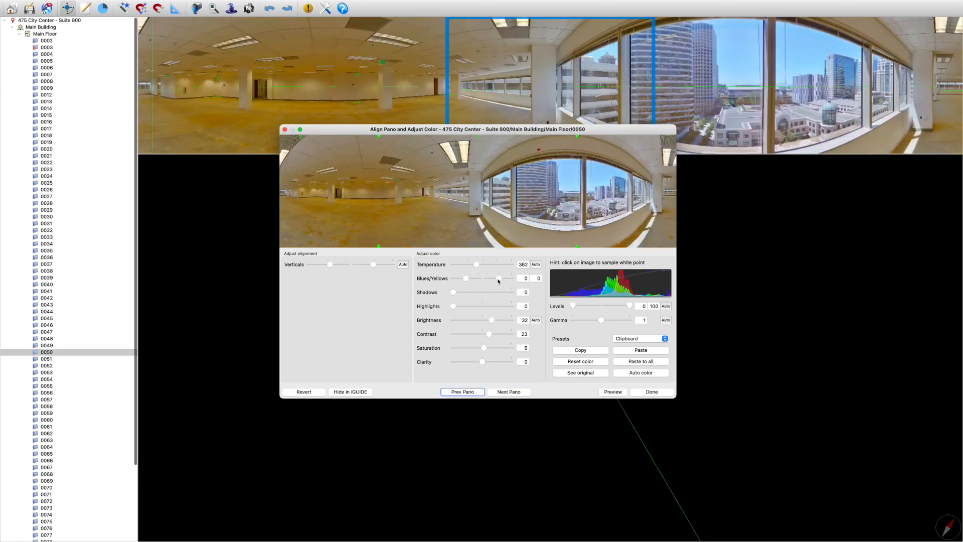
{"action": "left_click_drag", "start_coordinate": [499, 281], "coordinate": [498, 280]}
{"action": "left_click", "coordinate": [504, 393]}
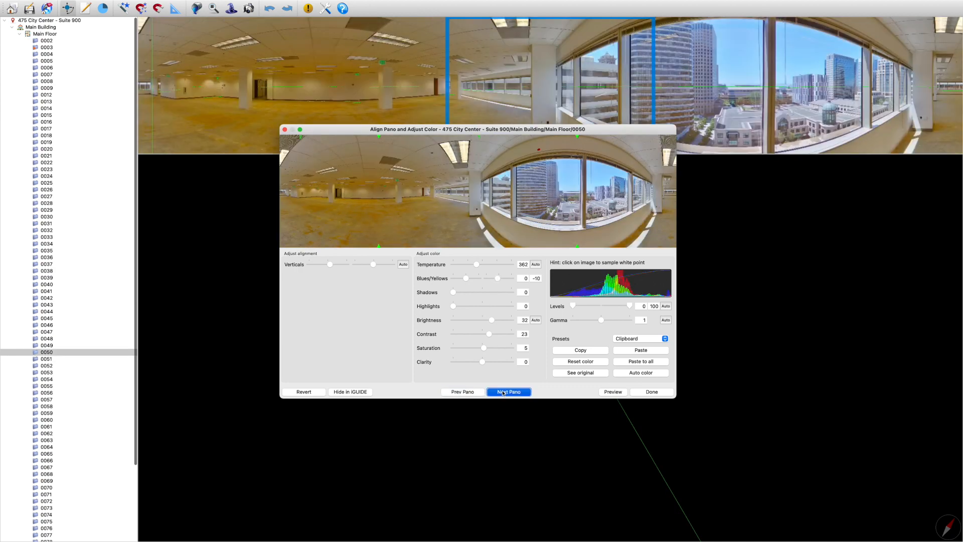
Advance to scan 0054, apply automatic levels and gamma, and set its second Blues/Yellows value to -3
{"action": "left_click", "coordinate": [503, 392]}
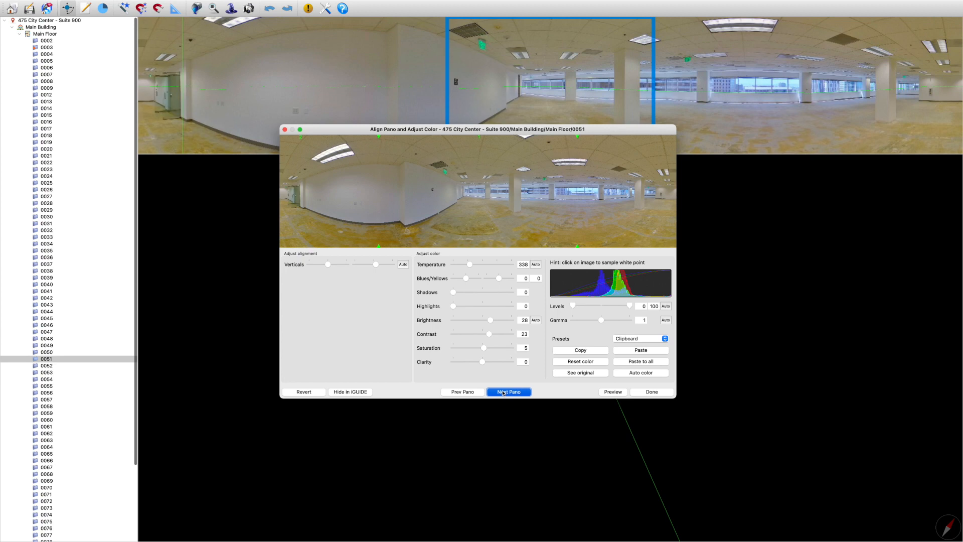
{"action": "left_click", "coordinate": [503, 393]}
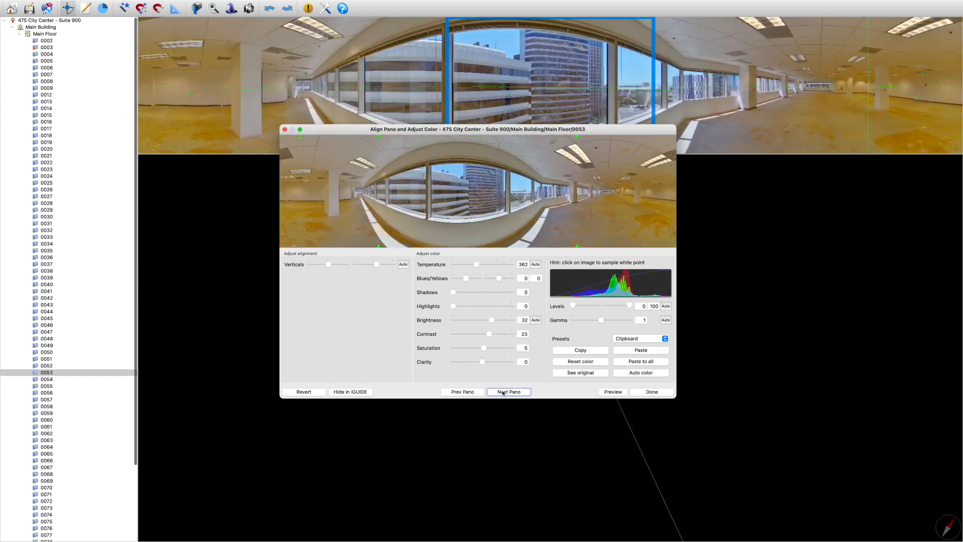
{"action": "left_click", "coordinate": [503, 392]}
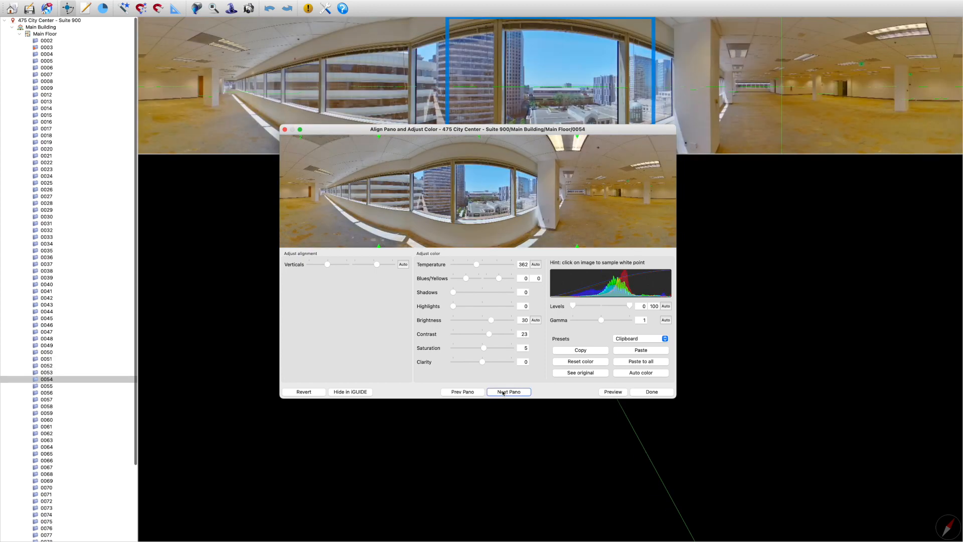
{"action": "left_click", "coordinate": [667, 308]}
{"action": "left_click", "coordinate": [668, 321]}
{"action": "left_click_drag", "start_coordinate": [499, 278], "coordinate": [498, 279]}
{"action": "left_click", "coordinate": [504, 390]}
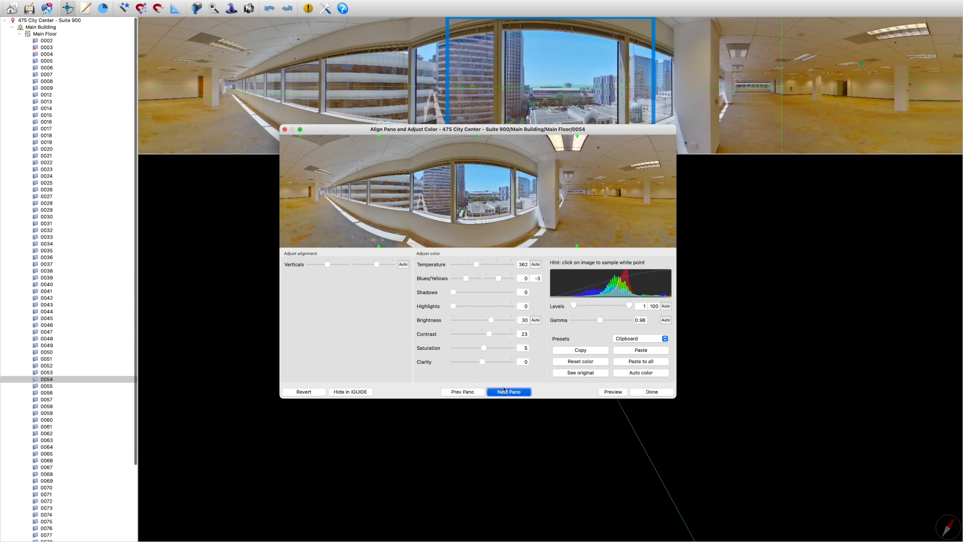
Go to scan 0058 and apply automatic temperature, levels and gamma
{"action": "left_click", "coordinate": [510, 392]}
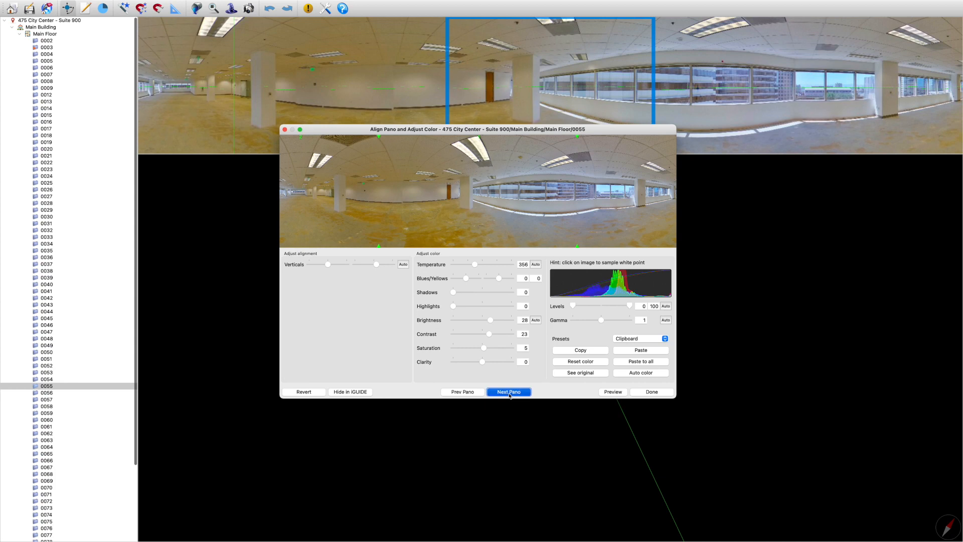
{"action": "left_click", "coordinate": [509, 392]}
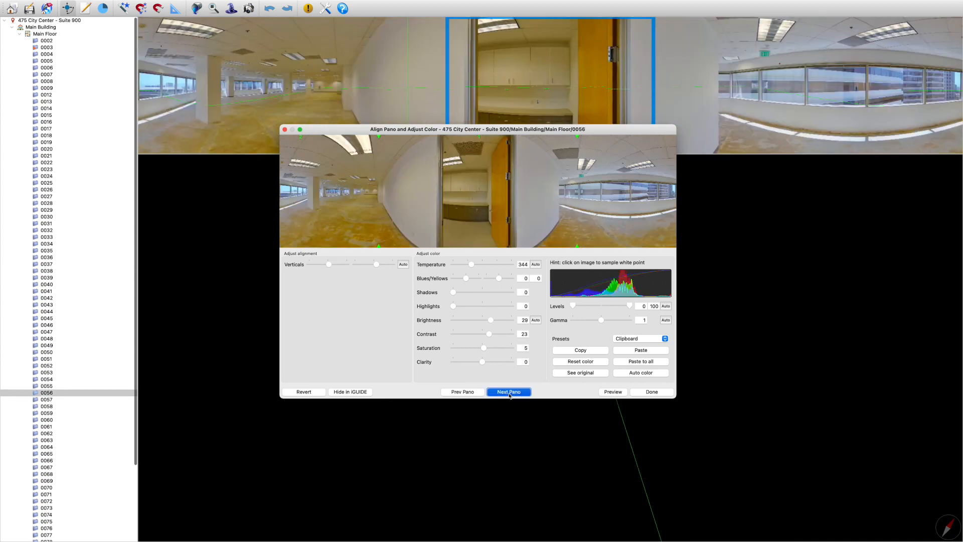
{"action": "left_click", "coordinate": [510, 394]}
{"action": "left_click", "coordinate": [506, 394]}
{"action": "left_click", "coordinate": [462, 392]}
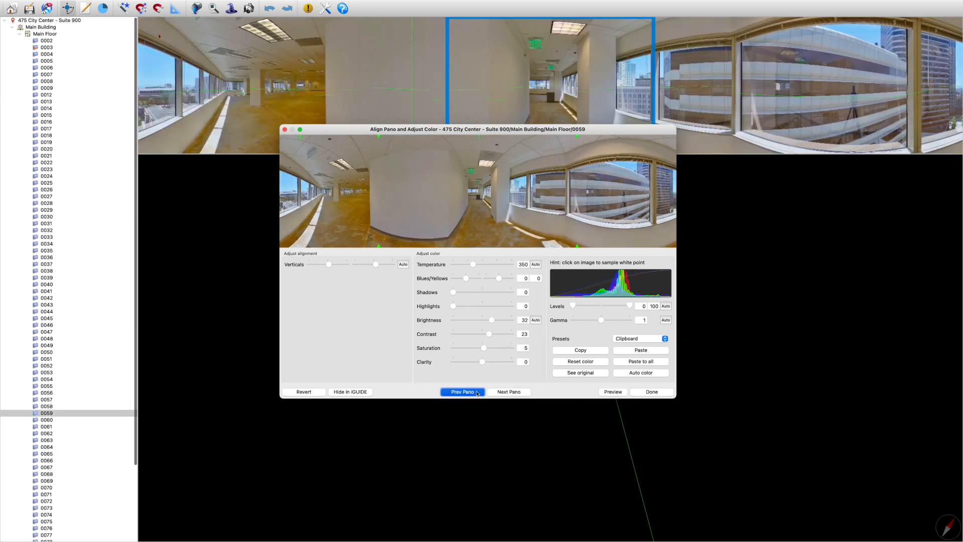
{"action": "left_click", "coordinate": [535, 265]}
{"action": "left_click", "coordinate": [666, 306]}
{"action": "left_click", "coordinate": [666, 320]}
Set the second Blues/Yellows value of scan 0058 to -13
{"action": "left_click", "coordinate": [503, 393]}
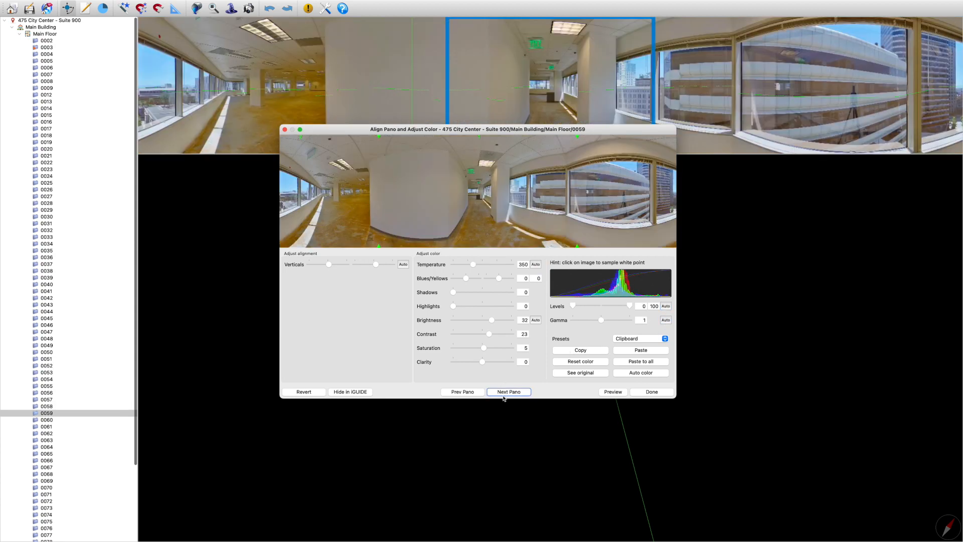
{"action": "left_click_drag", "start_coordinate": [499, 280], "coordinate": [497, 280]}
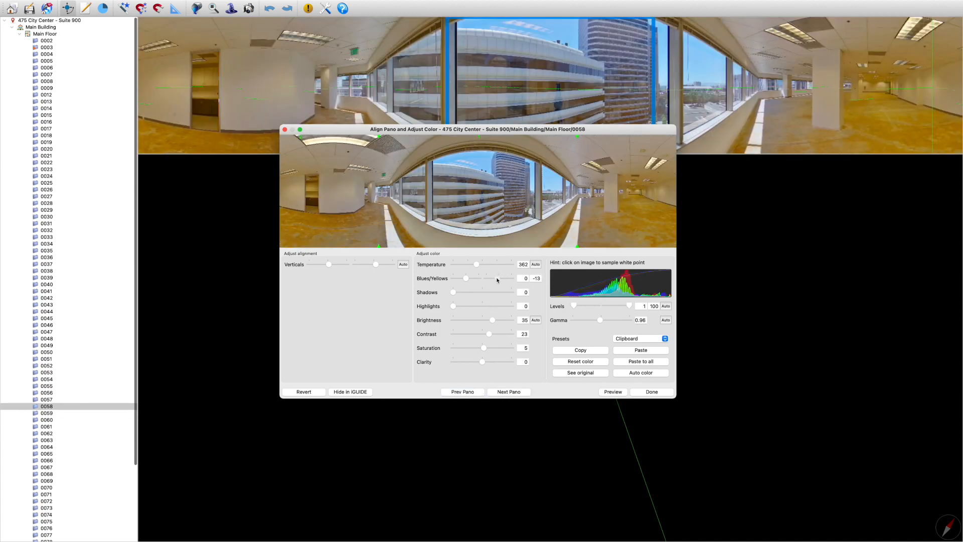
{"action": "left_click", "coordinate": [507, 394]}
Go to scan 0061, raise its Brightness to 55 and set its second Blues/Yellows value to -23
{"action": "left_click", "coordinate": [506, 394]}
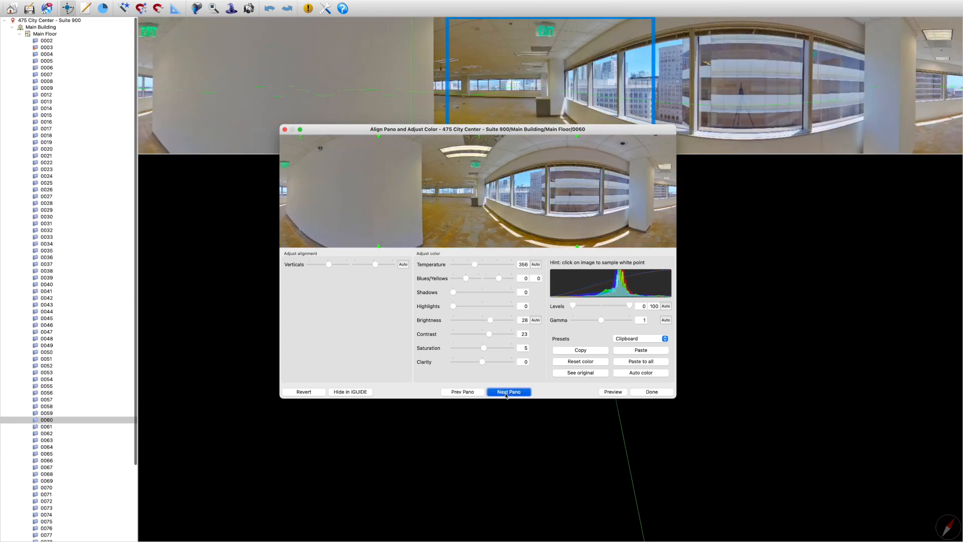
{"action": "left_click", "coordinate": [506, 395]}
{"action": "left_click", "coordinate": [506, 394]}
{"action": "left_click", "coordinate": [462, 392]}
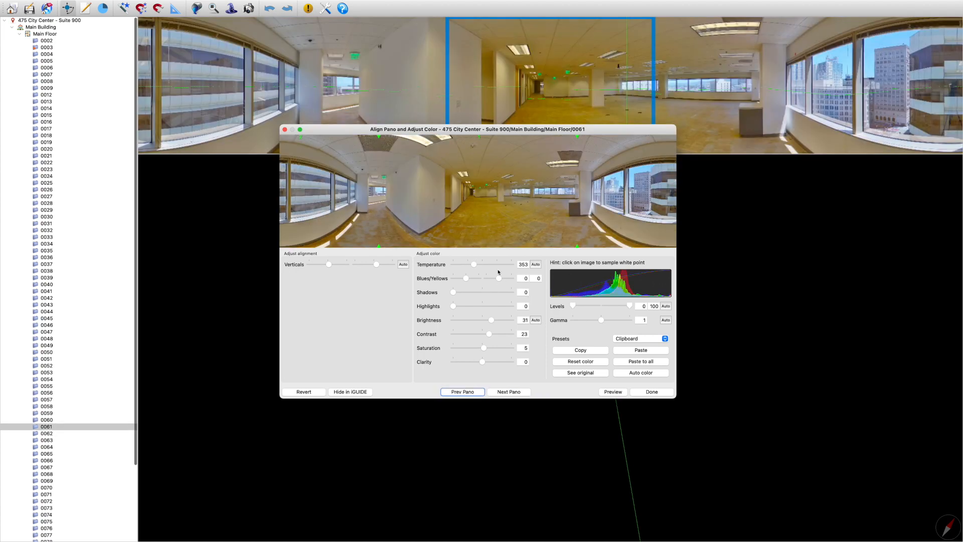
{"action": "left_click_drag", "start_coordinate": [499, 278], "coordinate": [494, 280]}
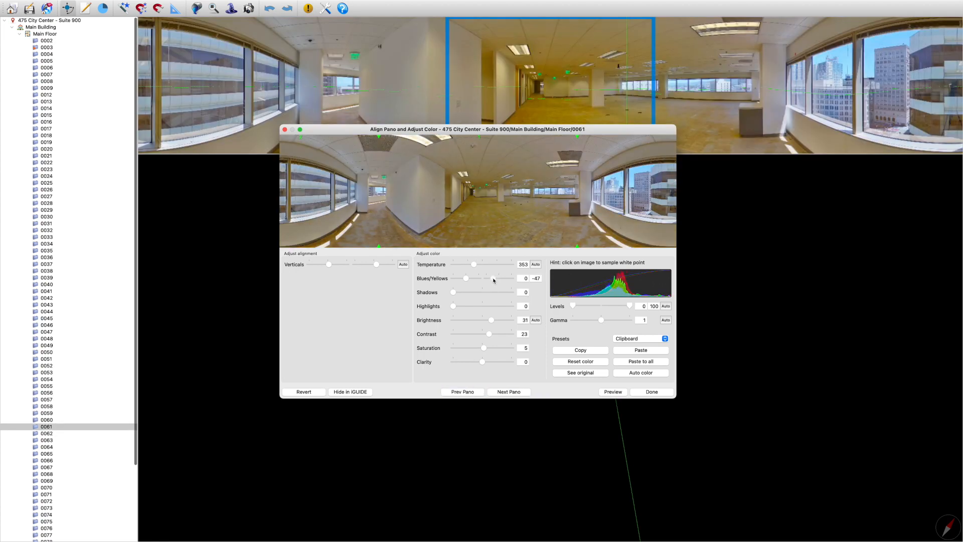
{"action": "left_click_drag", "start_coordinate": [491, 320], "coordinate": [498, 323]}
{"action": "left_click_drag", "start_coordinate": [490, 282], "coordinate": [498, 282]}
Apply automatic color corrections to scan 0061, then fine-tune its lower level to 2, Gamma to 0.84 and Blues/Yellows to 8 and -20
{"action": "left_click", "coordinate": [537, 268]}
{"action": "left_click", "coordinate": [666, 306]}
{"action": "left_click", "coordinate": [667, 320]}
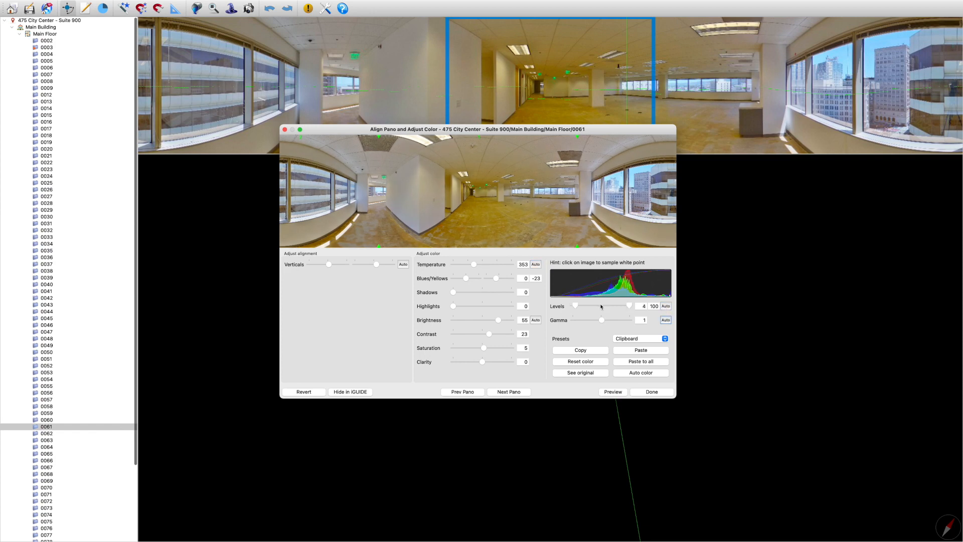
{"action": "left_click_drag", "start_coordinate": [575, 305], "coordinate": [597, 322]}
{"action": "left_click_drag", "start_coordinate": [498, 280], "coordinate": [468, 277]}
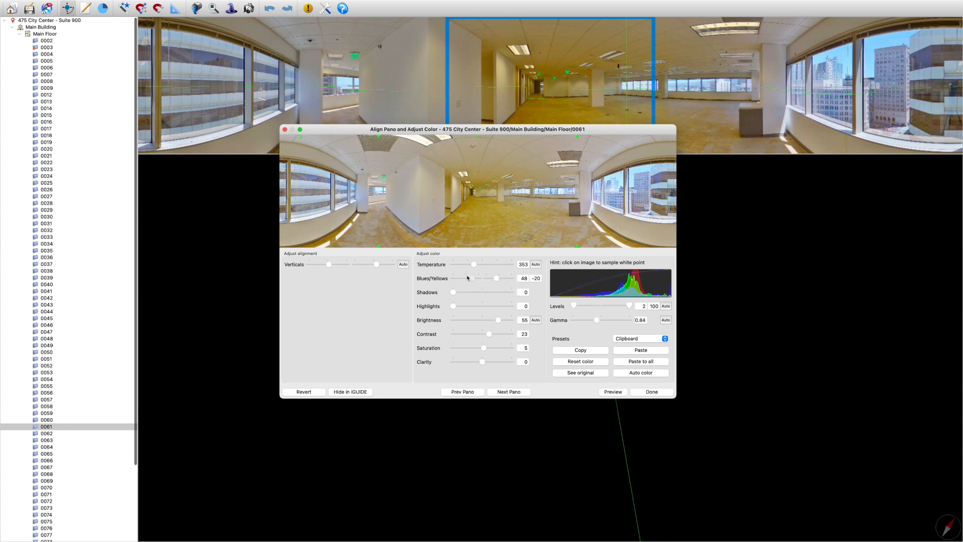
Set the second Blues/Yellows value to -10 for scan 0062 and -20 for scan 0064
{"action": "left_click", "coordinate": [510, 391]}
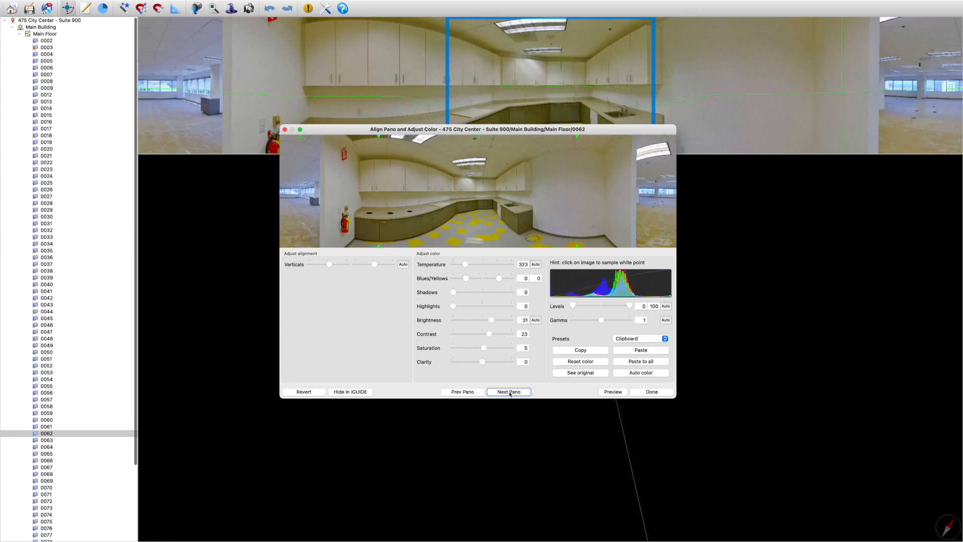
{"action": "left_click_drag", "start_coordinate": [500, 277], "coordinate": [497, 279]}
{"action": "left_click", "coordinate": [519, 395]}
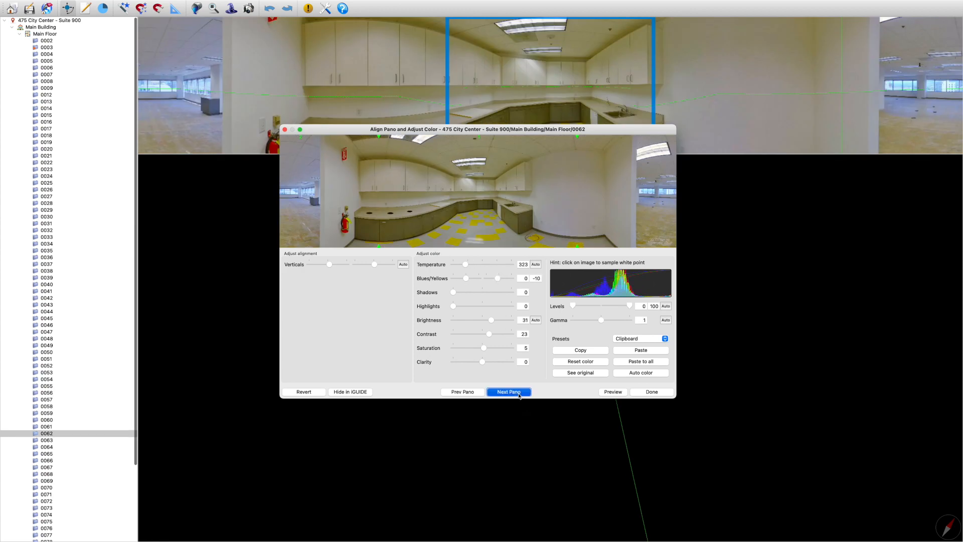
{"action": "left_click", "coordinate": [509, 391]}
{"action": "left_click", "coordinate": [509, 392]}
{"action": "left_click", "coordinate": [479, 394]}
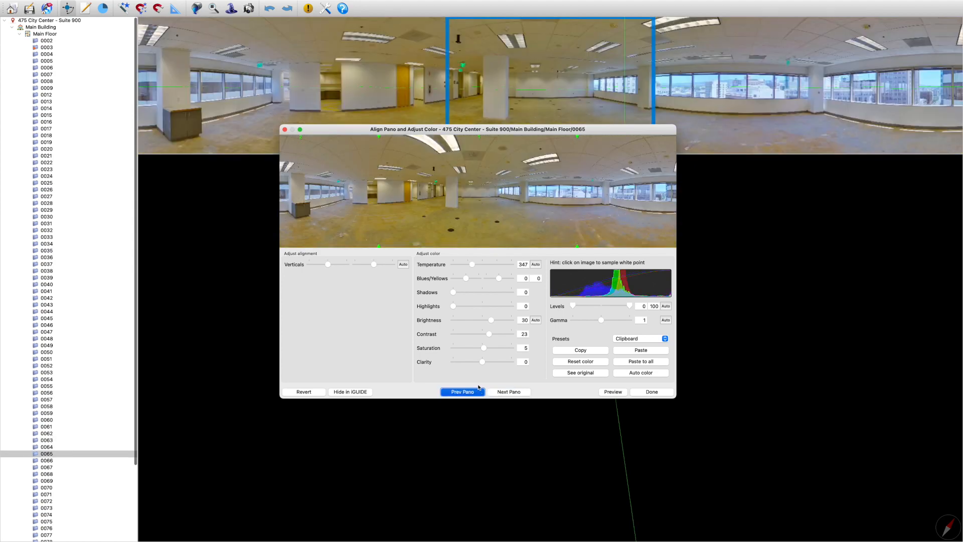
{"action": "left_click_drag", "start_coordinate": [499, 279], "coordinate": [496, 279]}
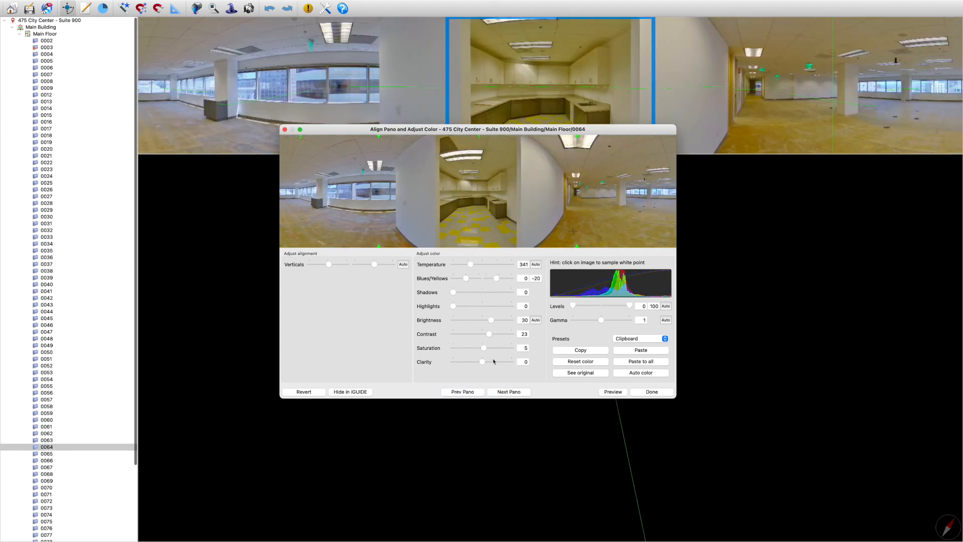
Go through scans 0065 to 0085 one by one and check each pano for yellow casts and brightness problems
{"action": "left_click", "coordinate": [508, 392]}
{"action": "left_click", "coordinate": [508, 392]}
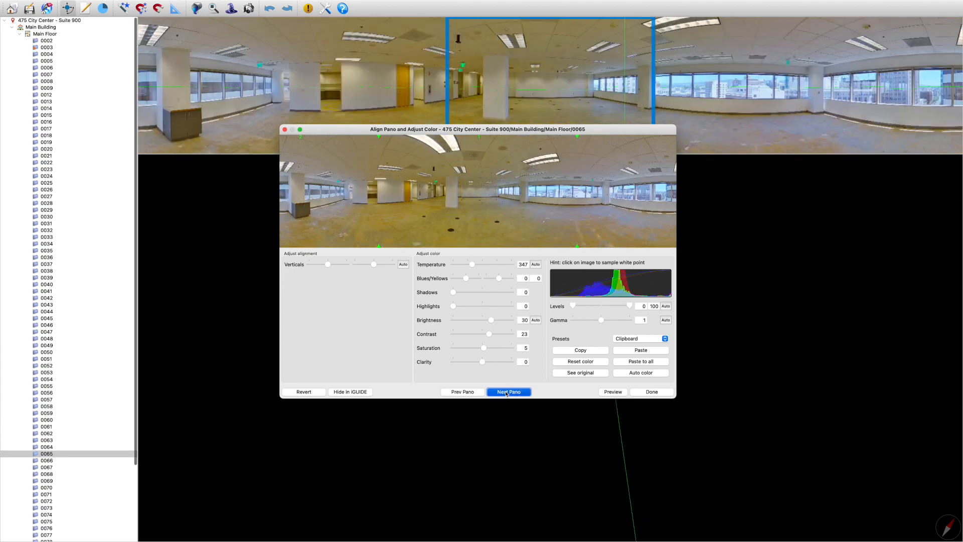
{"action": "left_click", "coordinate": [507, 393]}
{"action": "left_click", "coordinate": [507, 393]}
{"action": "left_click", "coordinate": [507, 392]}
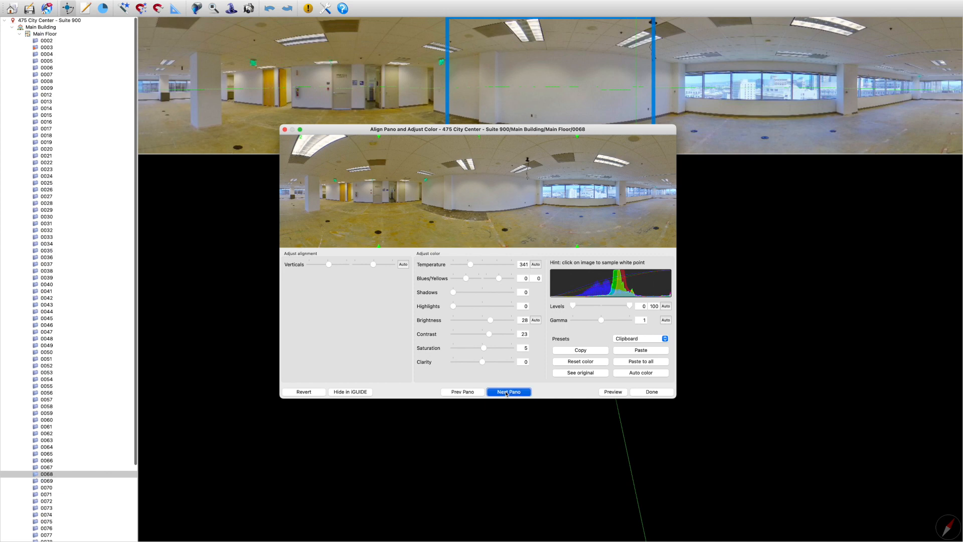
{"action": "left_click", "coordinate": [507, 393]}
{"action": "left_click", "coordinate": [506, 393]}
{"action": "left_click", "coordinate": [507, 393]}
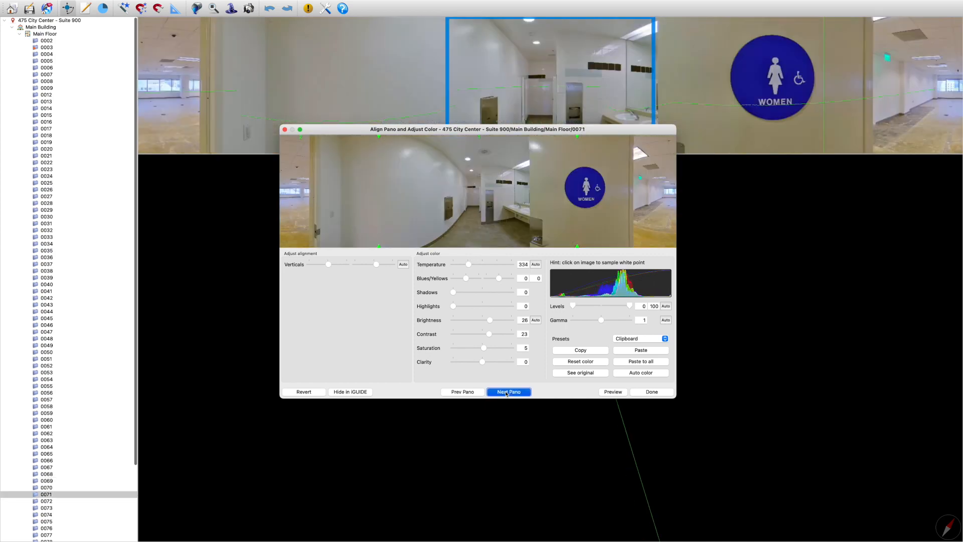
{"action": "left_click", "coordinate": [507, 392]}
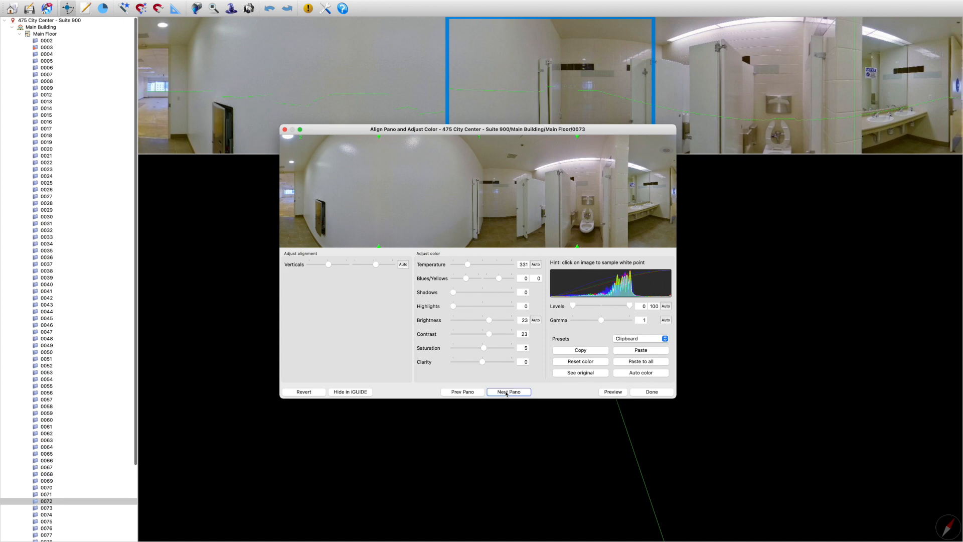
{"action": "left_click", "coordinate": [507, 393]}
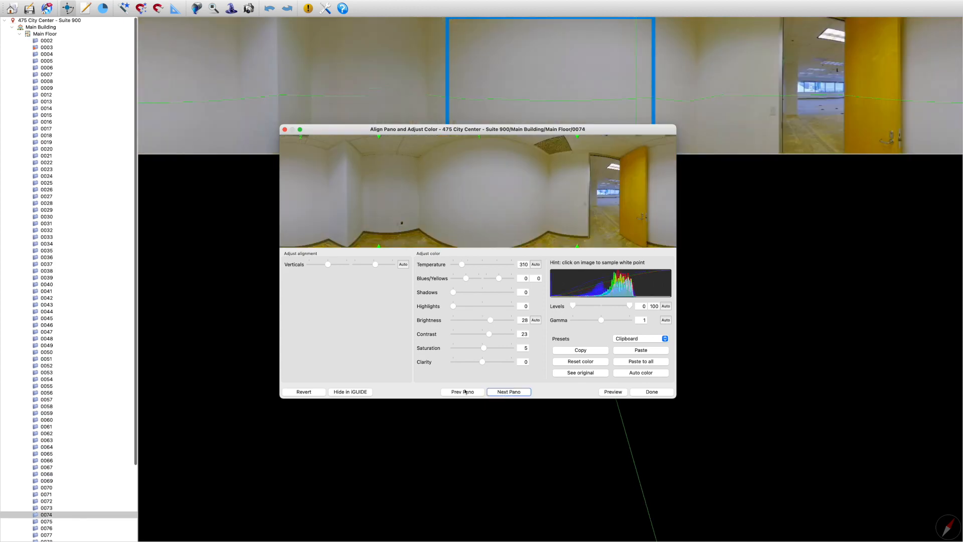
{"action": "left_click", "coordinate": [508, 393]}
{"action": "left_click", "coordinate": [508, 393]}
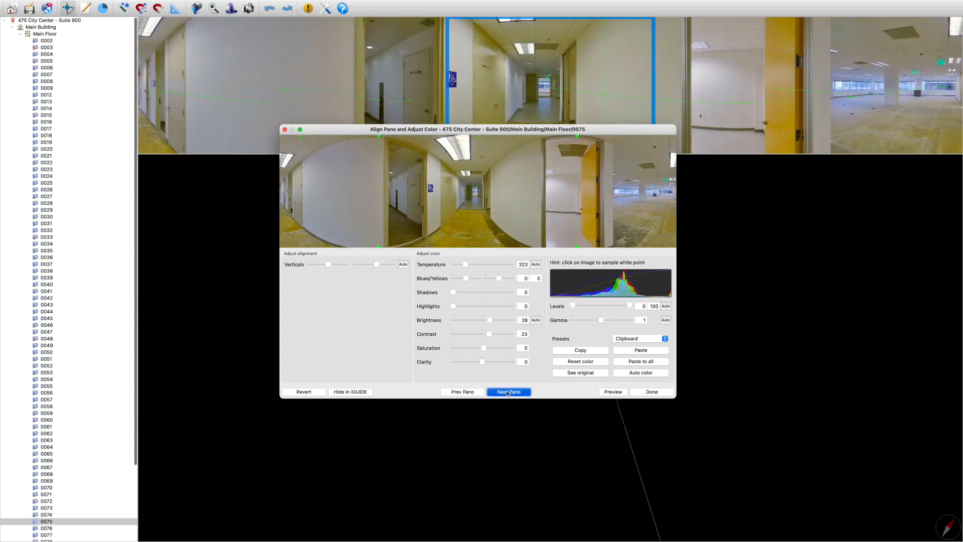
{"action": "left_click", "coordinate": [508, 393]}
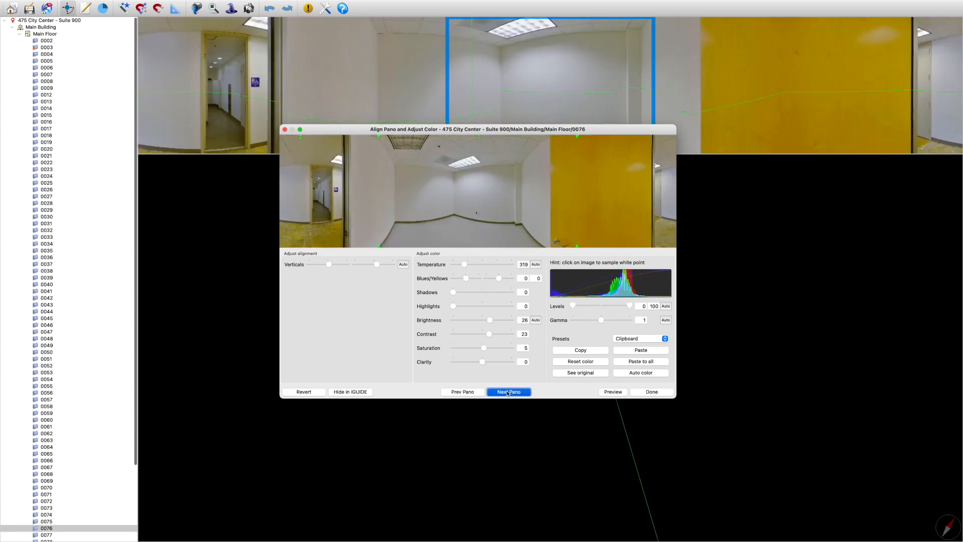
{"action": "left_click", "coordinate": [508, 392]}
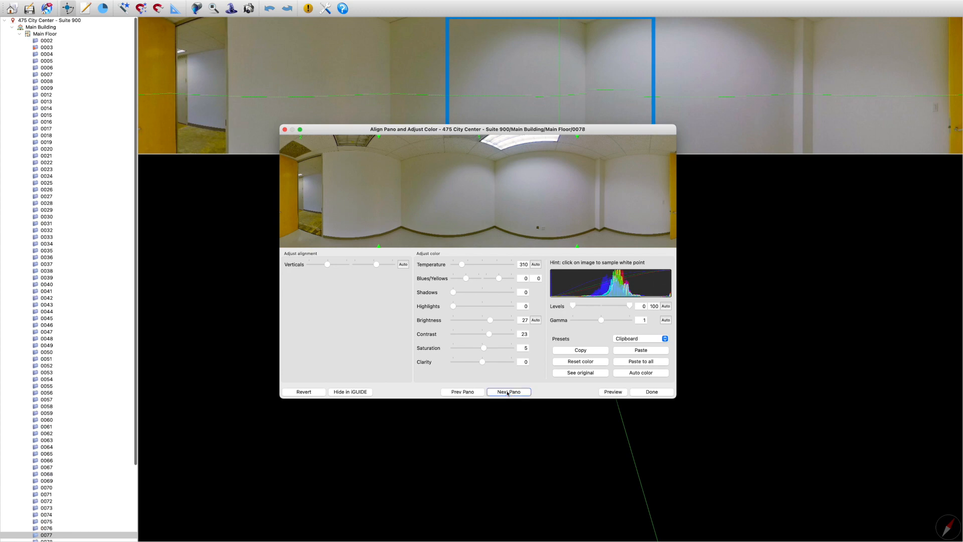
{"action": "left_click", "coordinate": [507, 392]}
{"action": "left_click", "coordinate": [508, 392]}
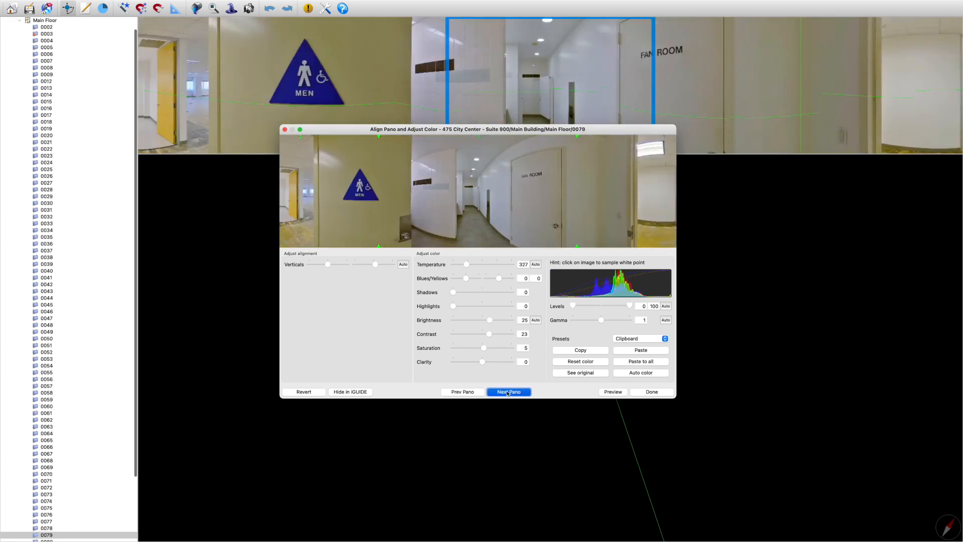
{"action": "left_click", "coordinate": [508, 392]}
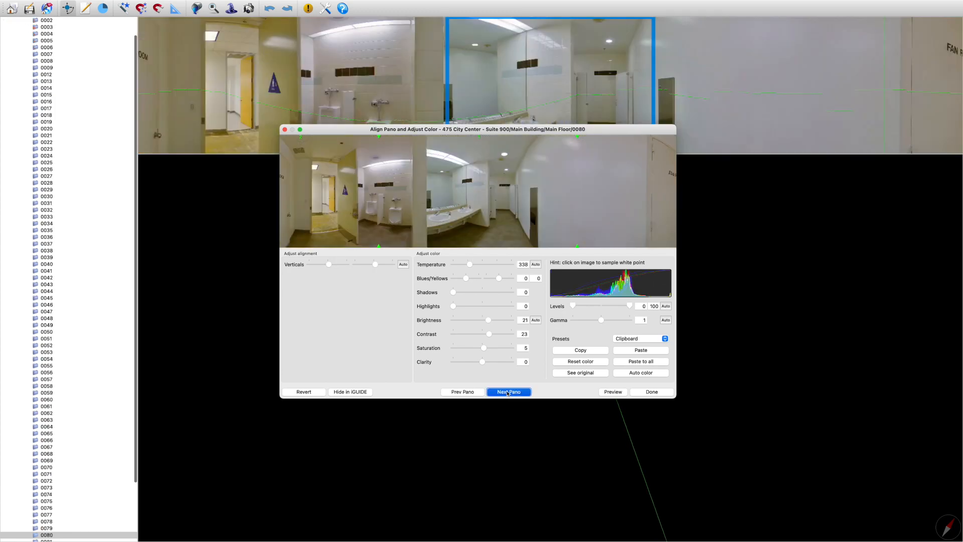
{"action": "key", "text": "Return"}
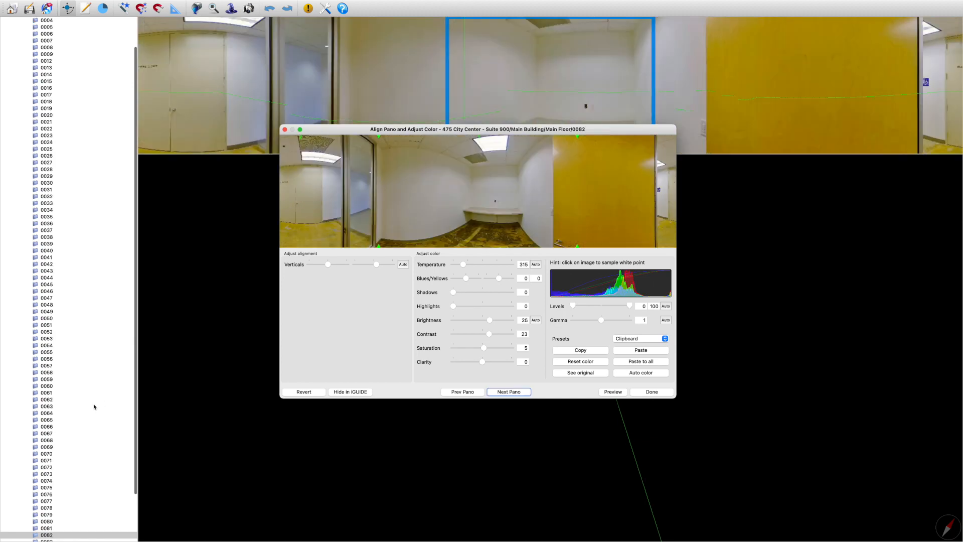
{"action": "left_click", "coordinate": [508, 395]}
{"action": "left_click", "coordinate": [508, 392]}
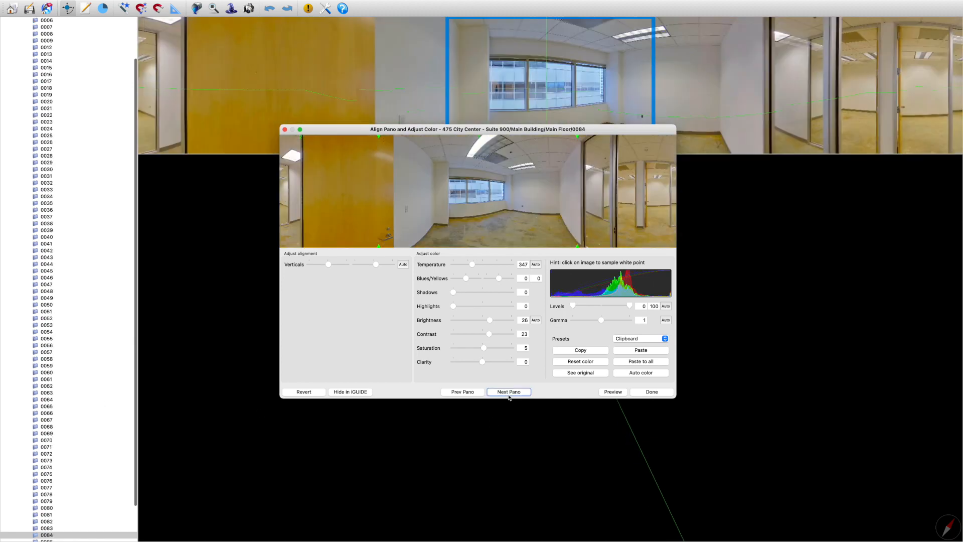
{"action": "left_click", "coordinate": [508, 395]}
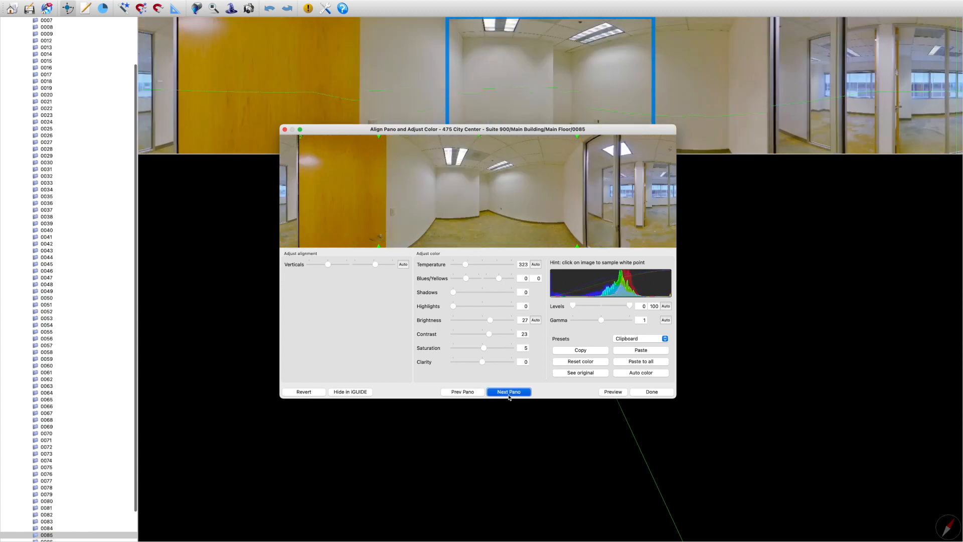
Go to scan 0087 and set its second Blues/Yellows value to -23
{"action": "left_click", "coordinate": [509, 392]}
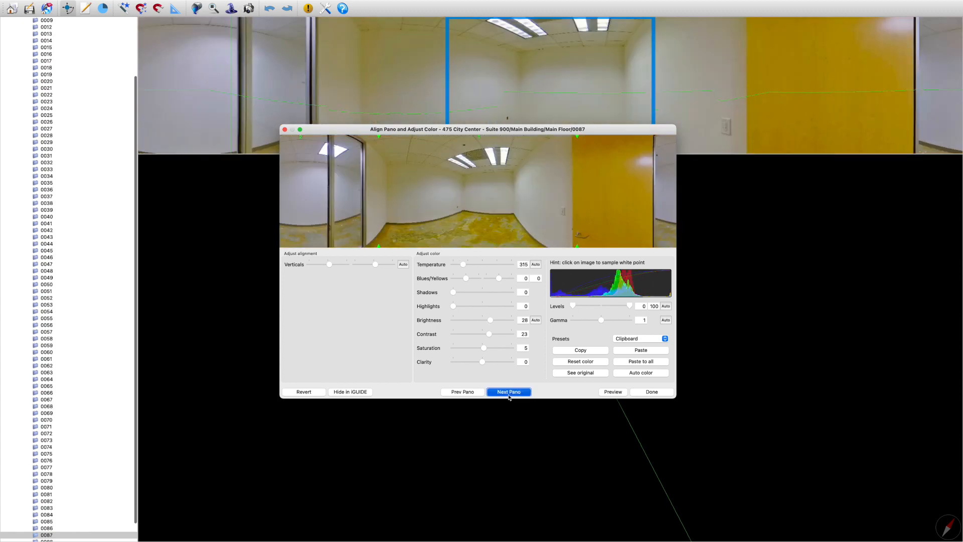
{"action": "left_click", "coordinate": [509, 394]}
{"action": "left_click", "coordinate": [462, 392]}
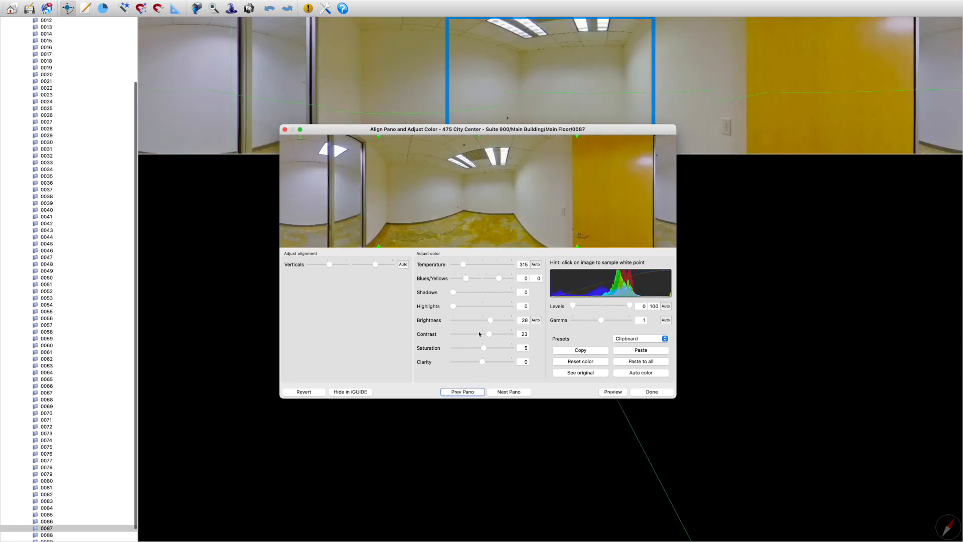
{"action": "left_click_drag", "start_coordinate": [499, 278], "coordinate": [495, 279]}
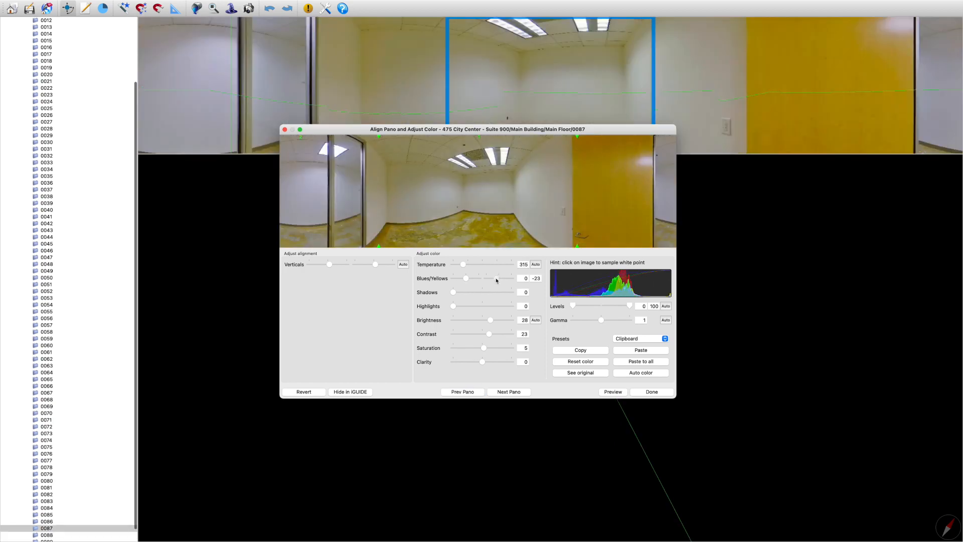
Check scan 0088 without editing it, and slightly lower the second Blues/Yellows value of scan 0089
{"action": "left_click", "coordinate": [514, 393]}
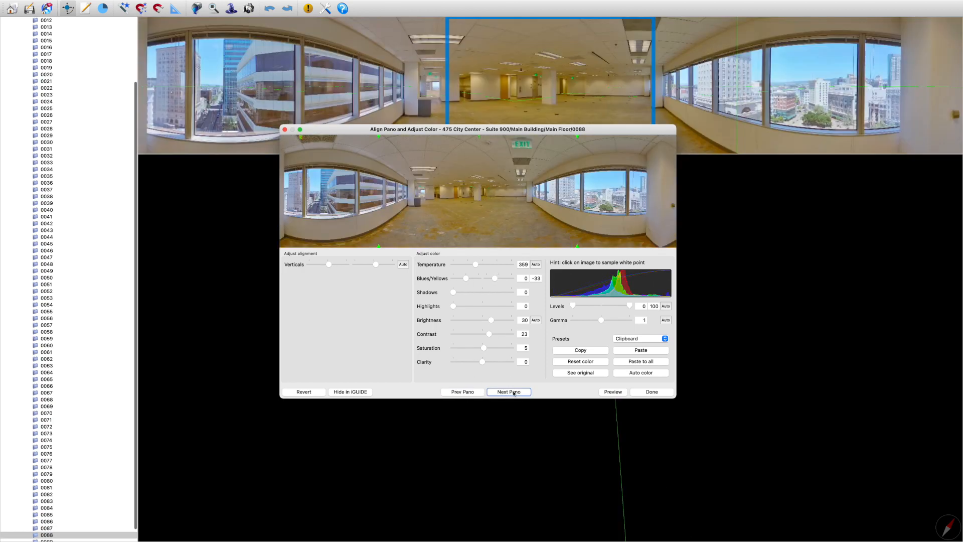
{"action": "left_click", "coordinate": [509, 391]}
{"action": "left_click_drag", "start_coordinate": [499, 279], "coordinate": [498, 279]}
{"action": "left_click", "coordinate": [503, 392]}
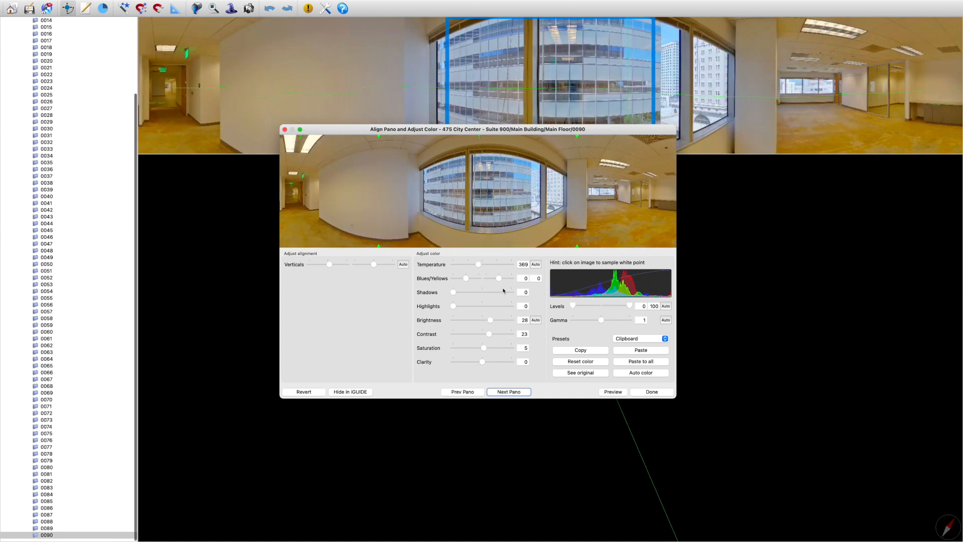
Lower the second Blues/Yellows value and slightly raise the Brightness of scan 0090, and finish the pano color adjustment
{"action": "left_click_drag", "start_coordinate": [498, 279], "coordinate": [494, 279]}
{"action": "left_click_drag", "start_coordinate": [489, 321], "coordinate": [495, 322]}
{"action": "left_click", "coordinate": [507, 392]}
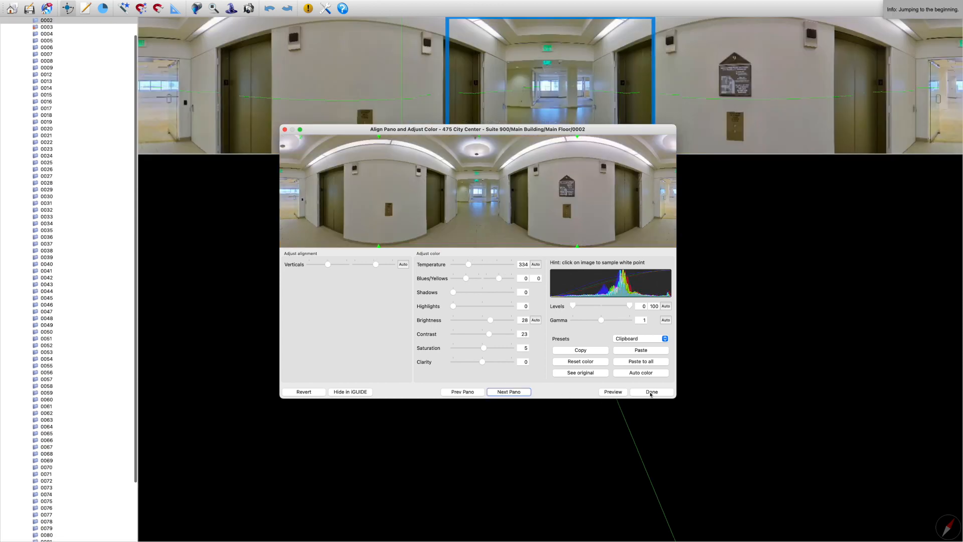
{"action": "left_click", "coordinate": [651, 392]}
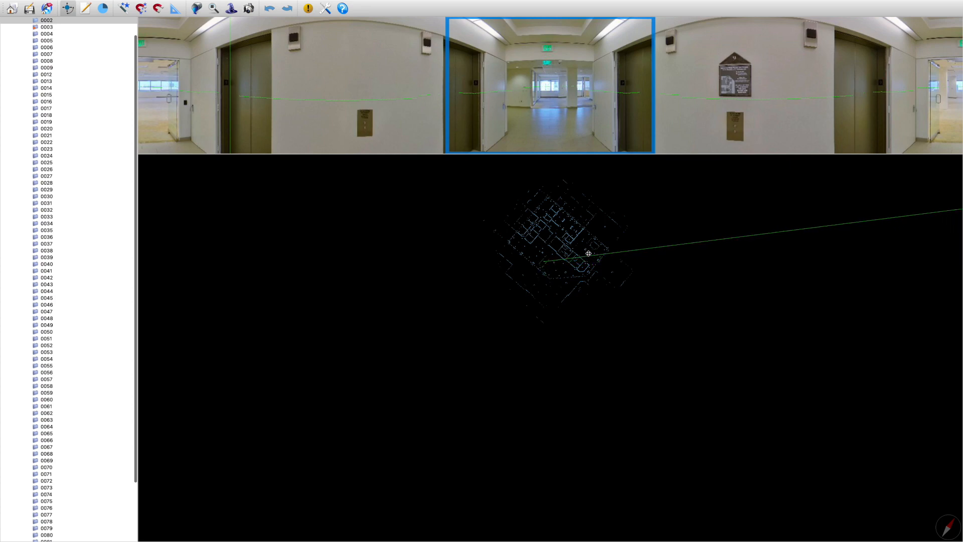
Show the scan coverage on the floor plan and auto-rotate the floor data
{"action": "left_click", "coordinate": [582, 249]}
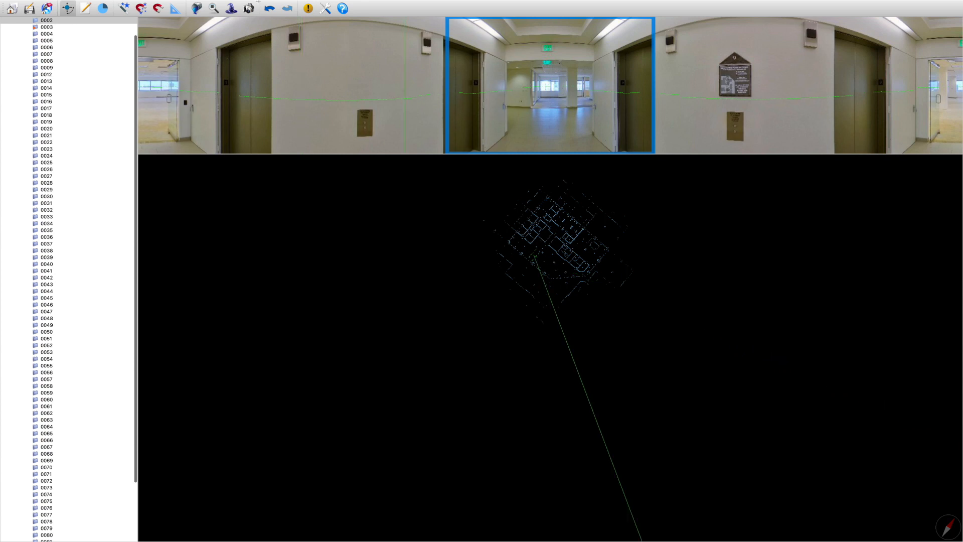
{"action": "left_click", "coordinate": [270, 9]}
{"action": "left_click", "coordinate": [197, 8]}
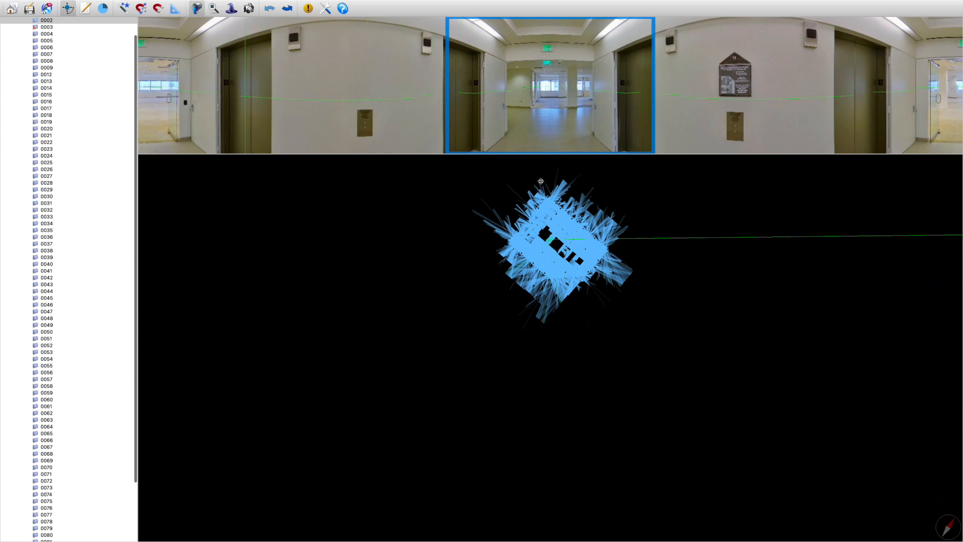
{"action": "left_click", "coordinate": [172, 11]}
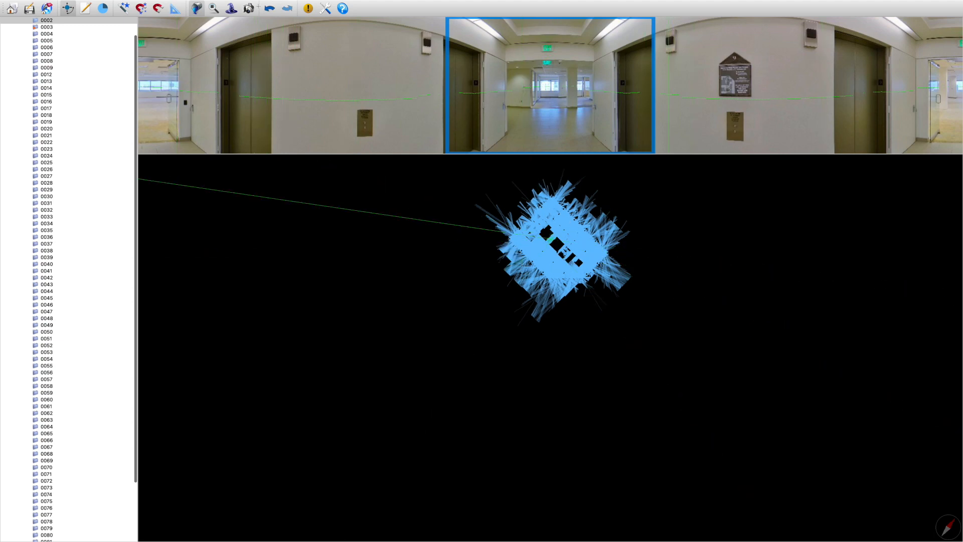
Capture a snapshot of the elevator lobby from scan 0002, facing the glass entrance doors
{"action": "left_click", "coordinate": [249, 9]}
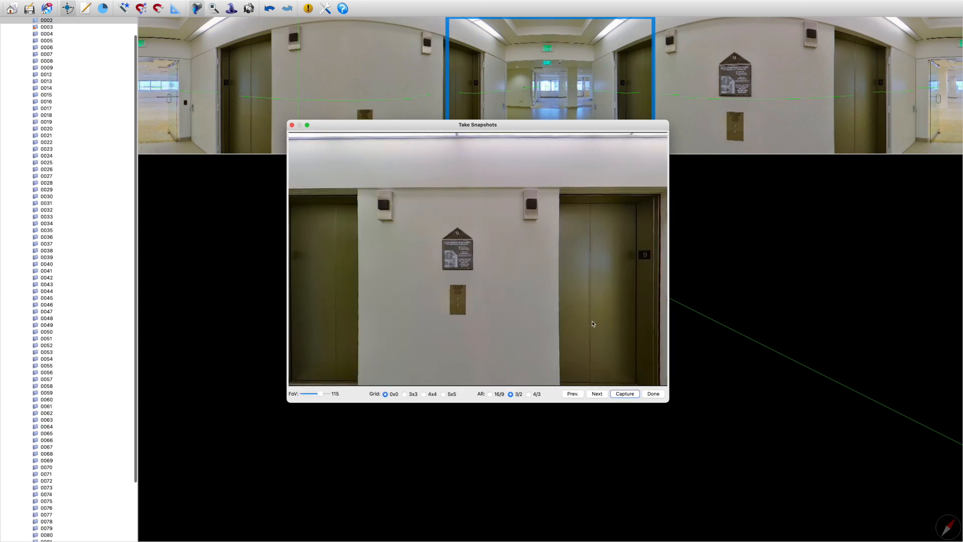
{"action": "left_click_drag", "start_coordinate": [562, 328], "coordinate": [571, 330]}
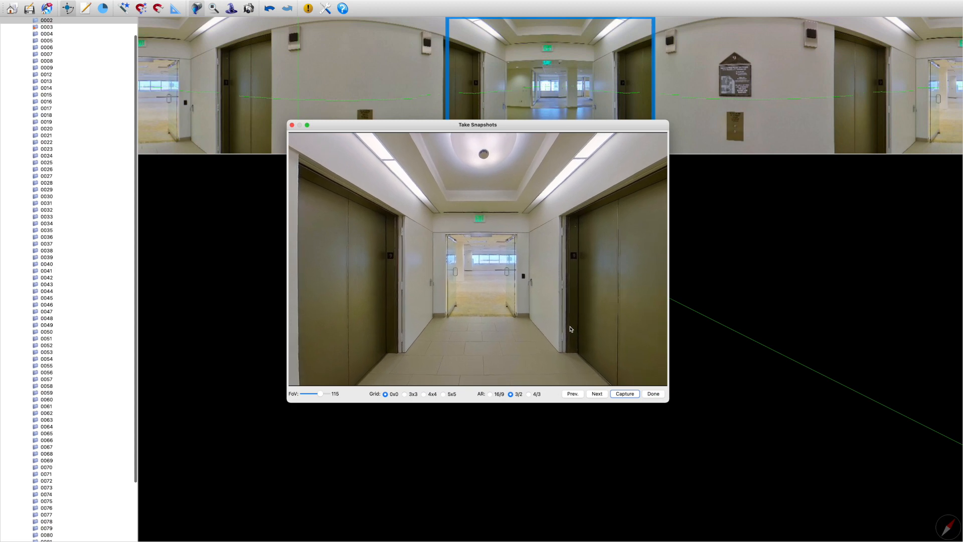
{"action": "left_click", "coordinate": [624, 394]}
{"action": "left_click", "coordinate": [654, 395]}
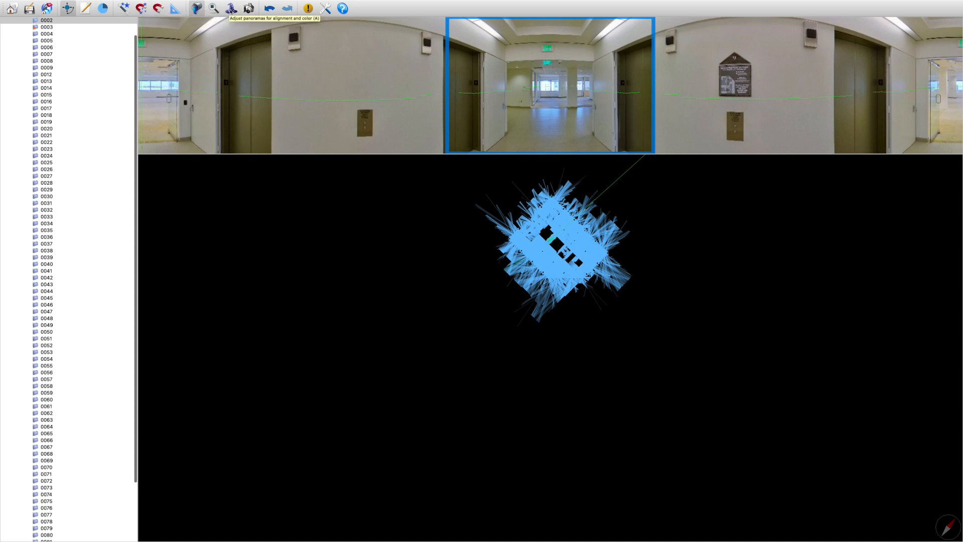
Save the project and review the units, import and export options in Settings
{"action": "left_click", "coordinate": [214, 9]}
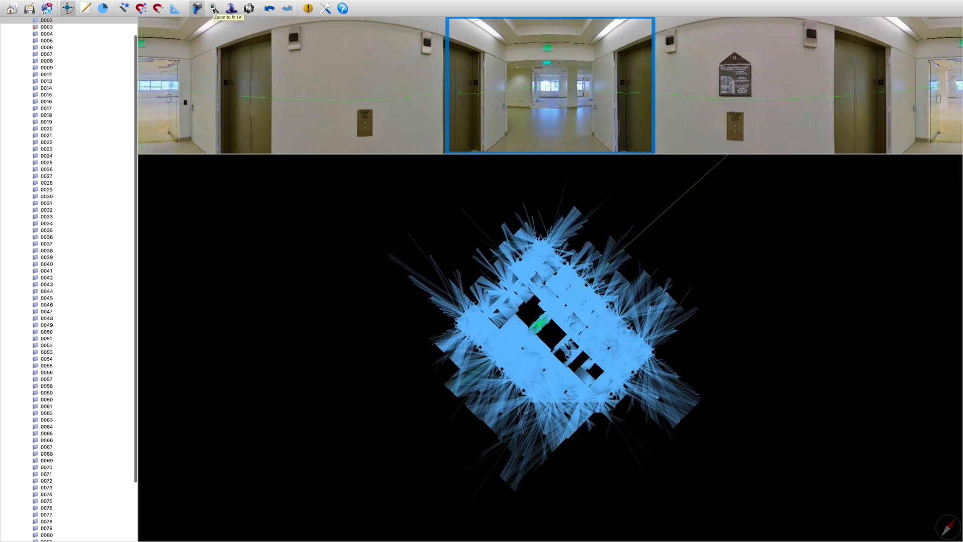
{"action": "left_click", "coordinate": [29, 10]}
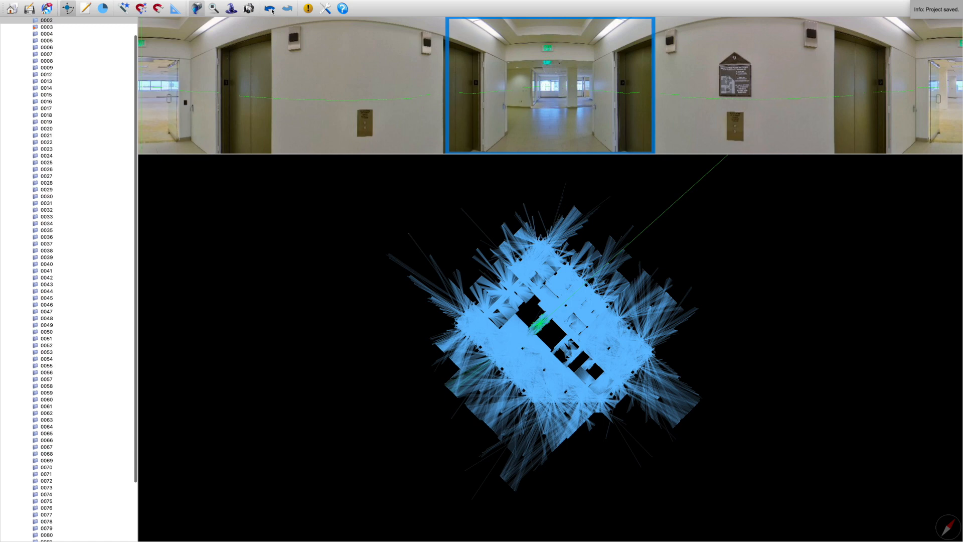
{"action": "left_click", "coordinate": [325, 9]}
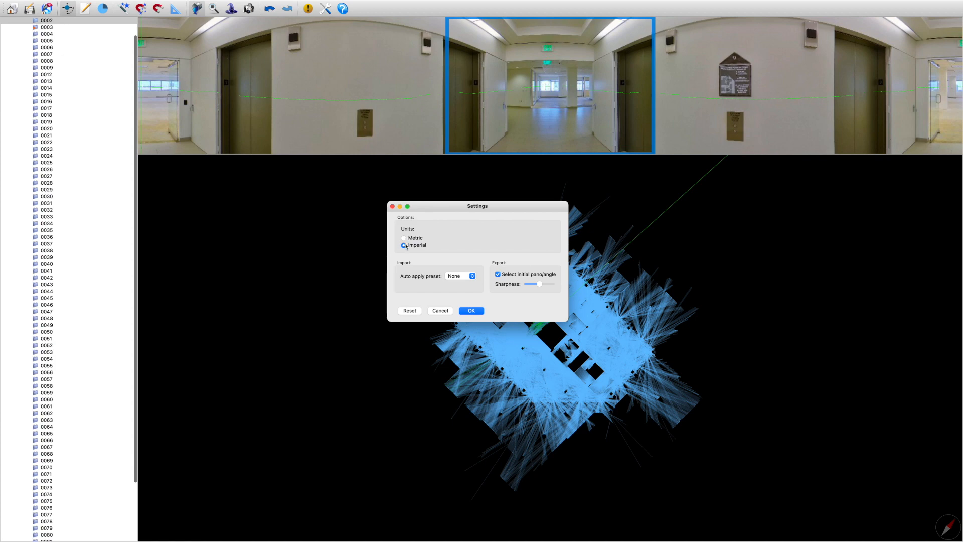
{"action": "left_click", "coordinate": [470, 311]}
Read the usage instructions and the editor shortcut list in Help
{"action": "left_click", "coordinate": [343, 9]}
{"action": "scroll", "coordinate": [418, 257], "scroll_direction": "down", "scroll_amount": 3}
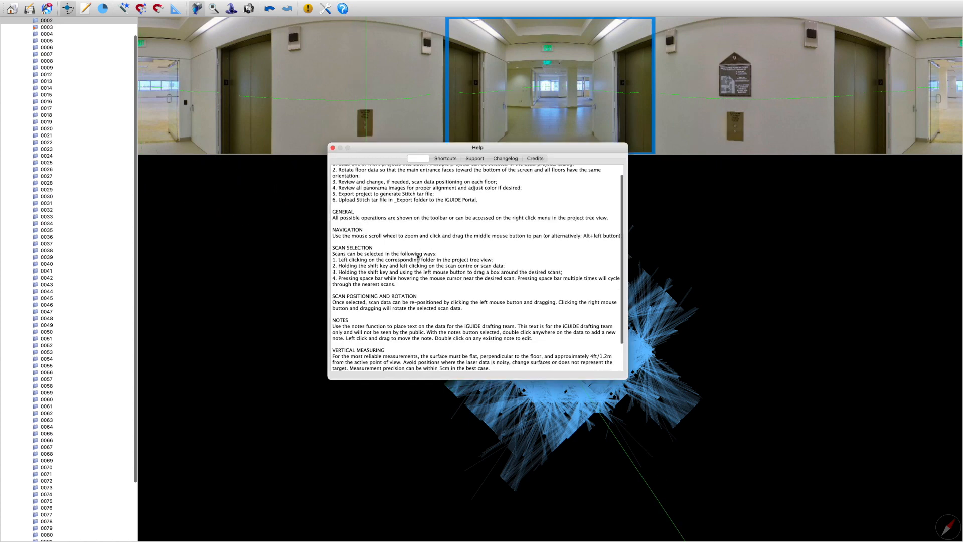
{"action": "scroll", "coordinate": [418, 257], "scroll_direction": "down", "scroll_amount": 3}
{"action": "left_click", "coordinate": [445, 158]}
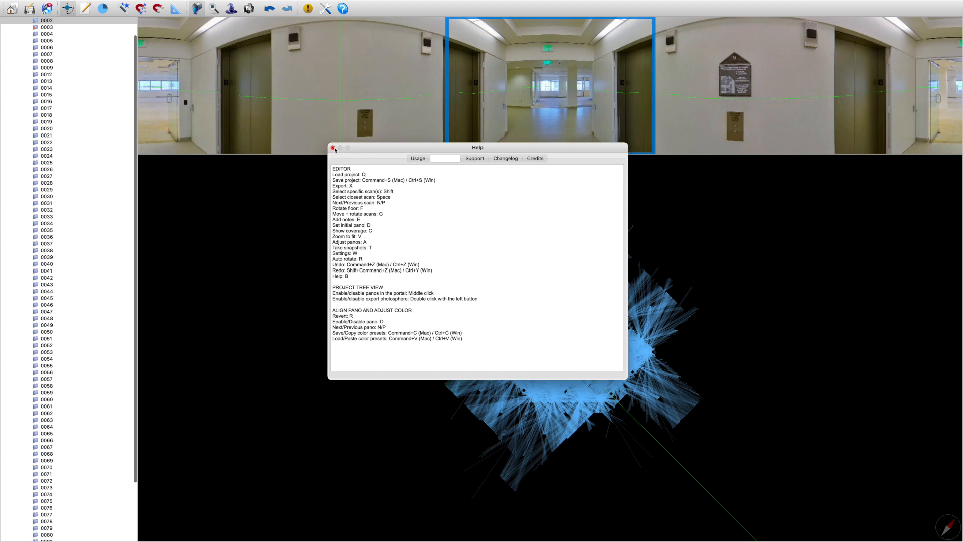
{"action": "left_click", "coordinate": [333, 148]}
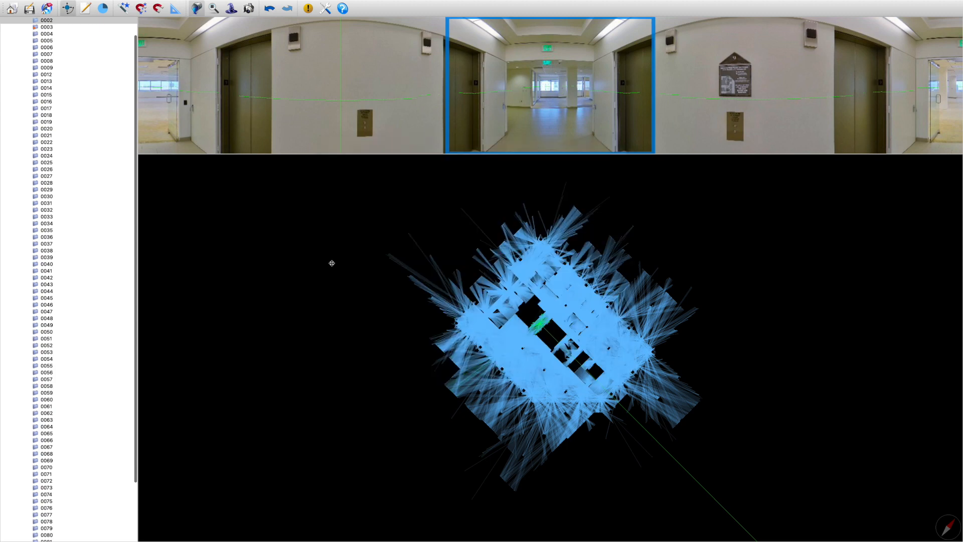
Briefly open the pano adjustment for scan 0002, and capture a snapshot of its elevator lobby facing the open hallway
{"action": "key", "text": "a"}
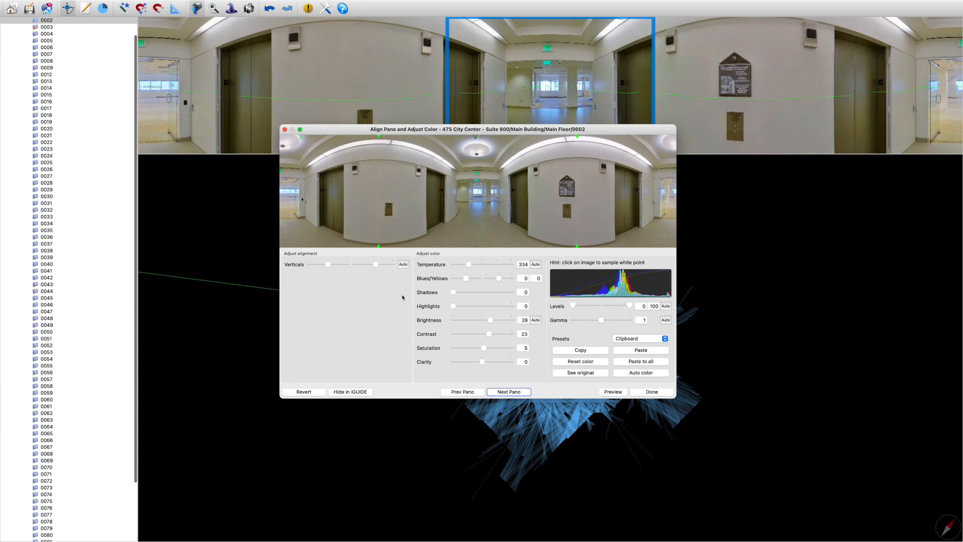
{"action": "left_click", "coordinate": [648, 390]}
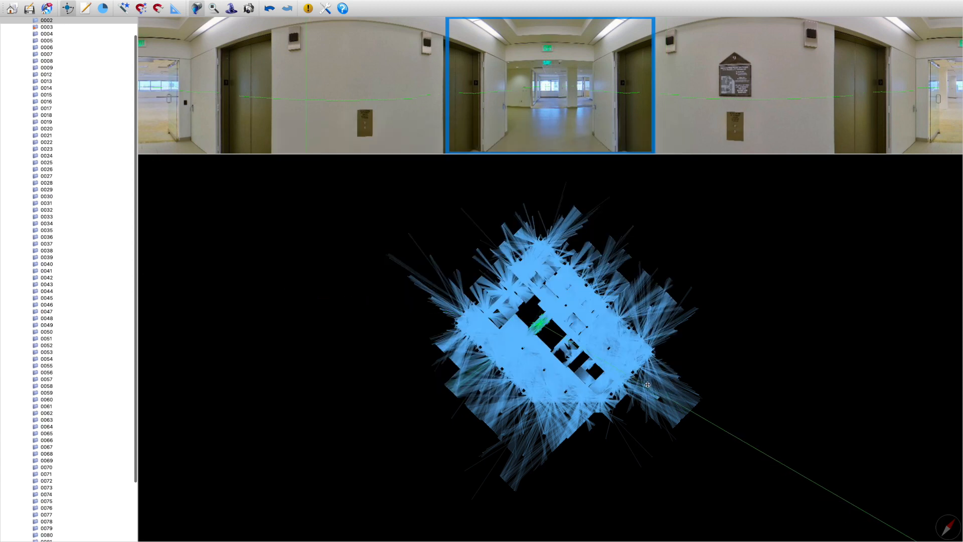
{"action": "key", "text": "s"}
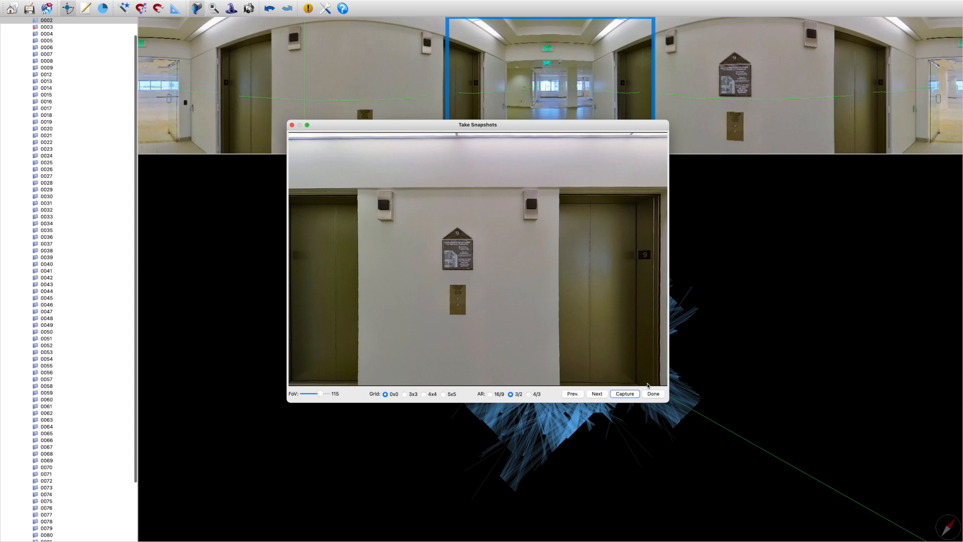
{"action": "left_click_drag", "start_coordinate": [575, 354], "coordinate": [515, 322]}
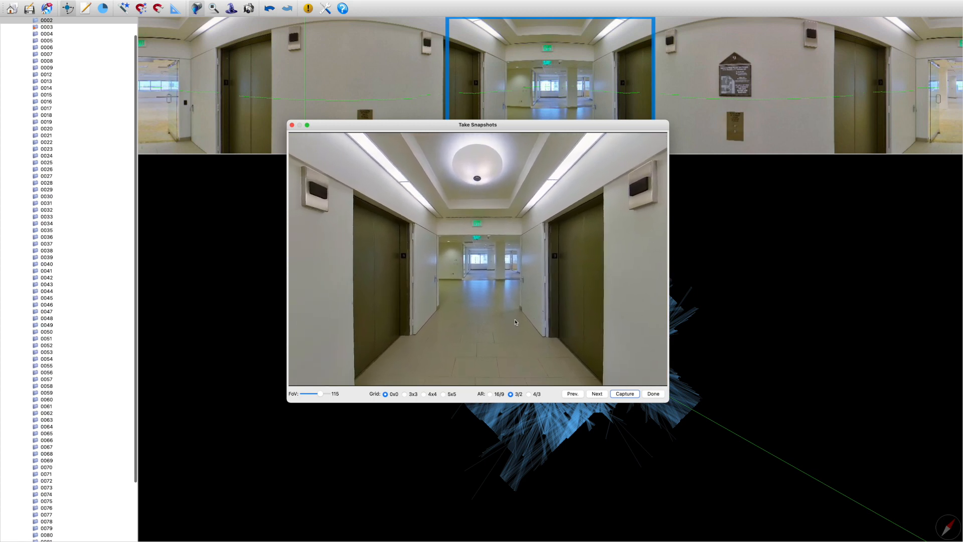
{"action": "left_click", "coordinate": [624, 394]}
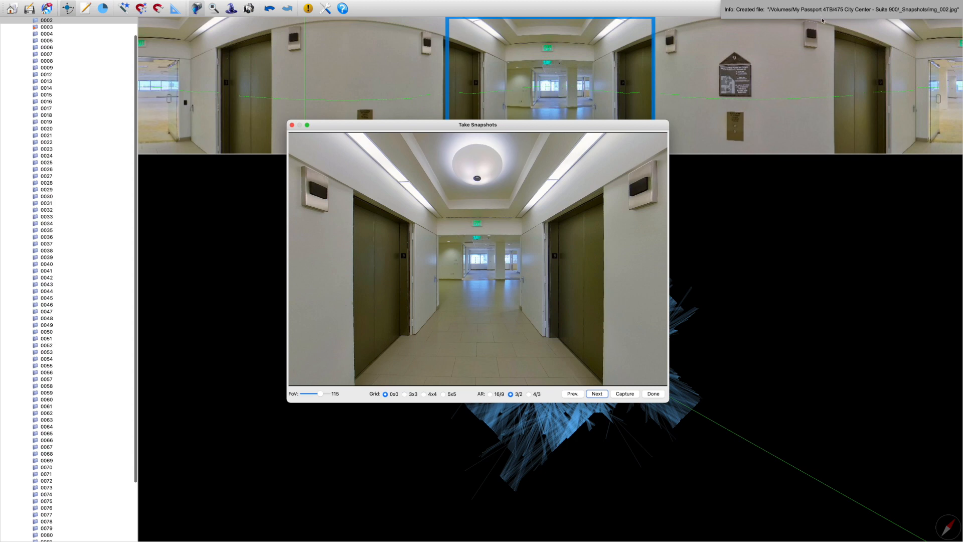
{"action": "left_click", "coordinate": [658, 395]}
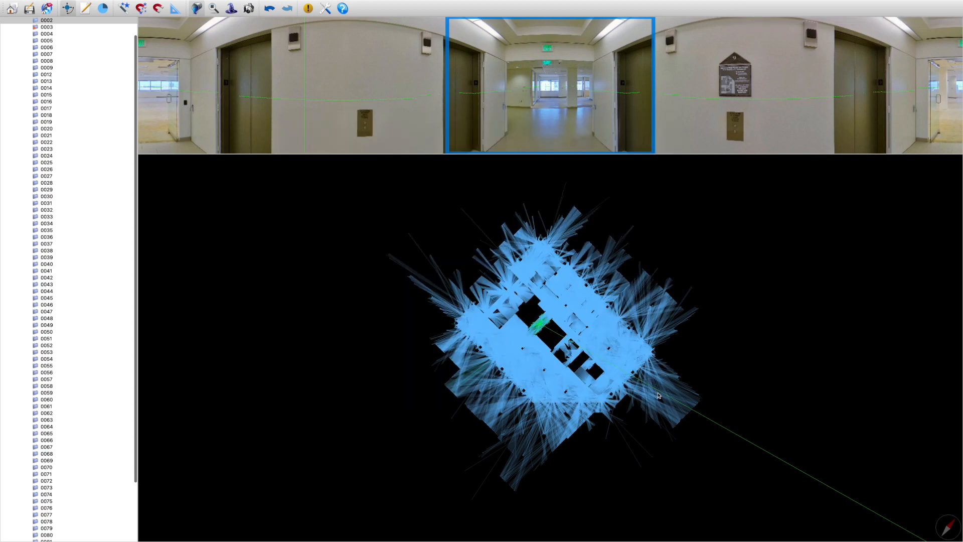
Try the initial pano and notes tools on the floor plan, and open and close Take Snapshots
{"action": "key", "text": "p"}
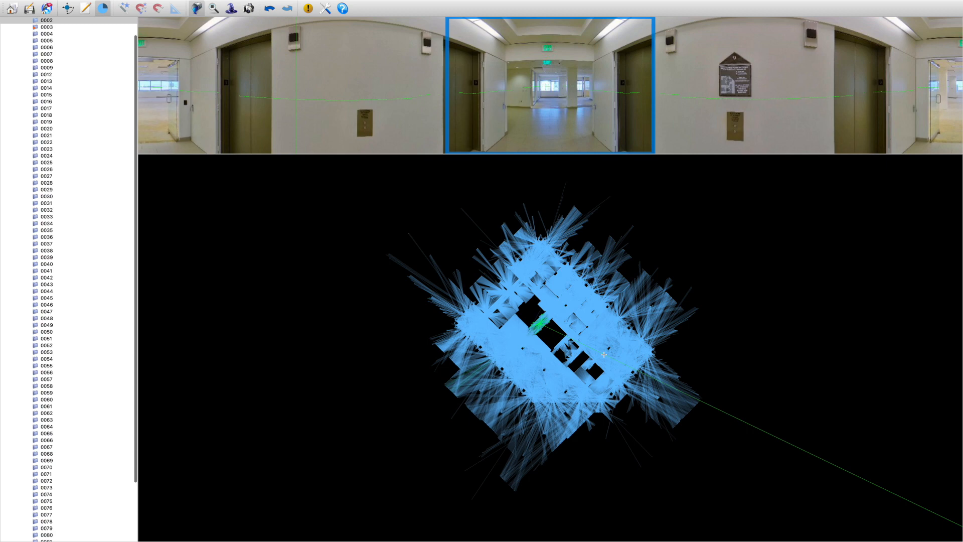
{"action": "key", "text": "d"}
{"action": "key", "text": "s"}
{"action": "left_click", "coordinate": [652, 397]}
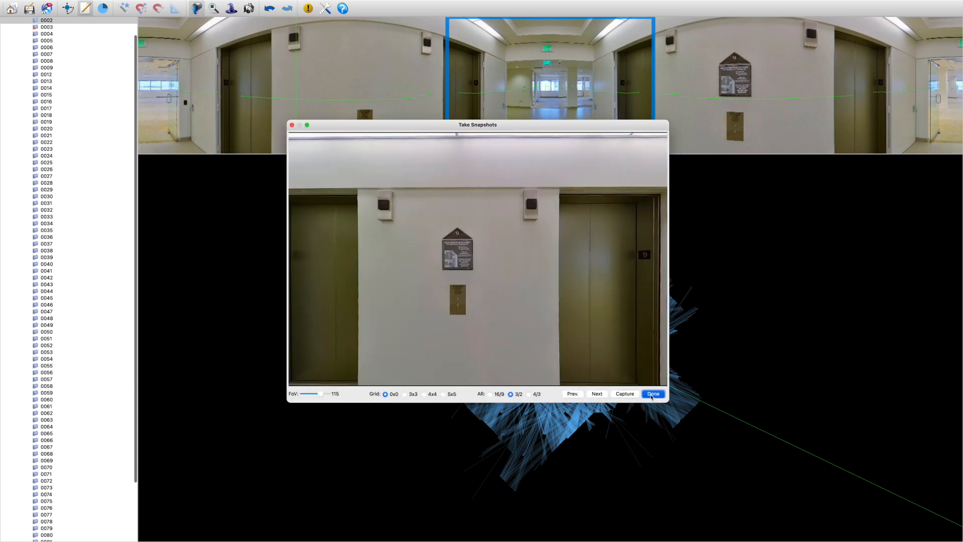
Check the support information in Help and look up the shortcuts for notes, initial pano and snapshots
{"action": "left_click", "coordinate": [343, 8]}
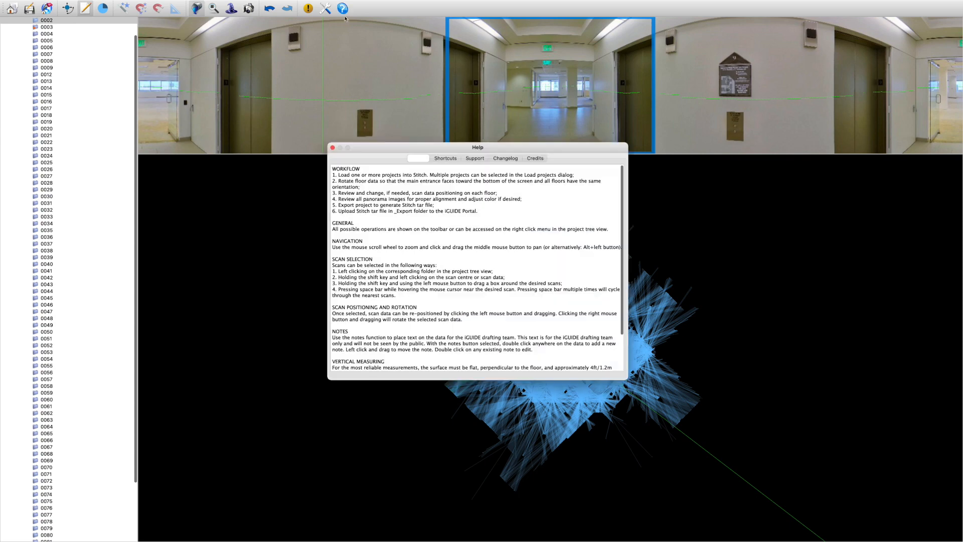
{"action": "left_click", "coordinate": [466, 159]}
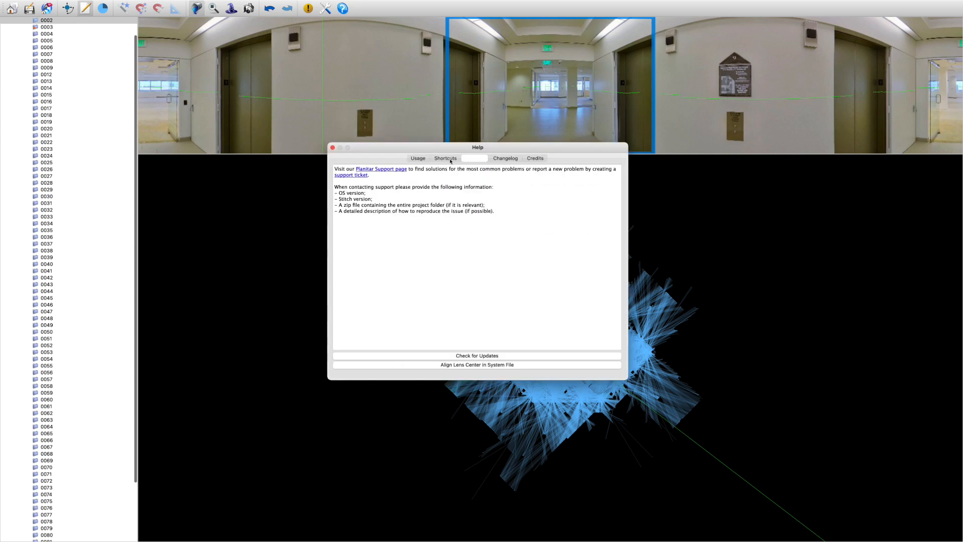
{"action": "left_click", "coordinate": [446, 159]}
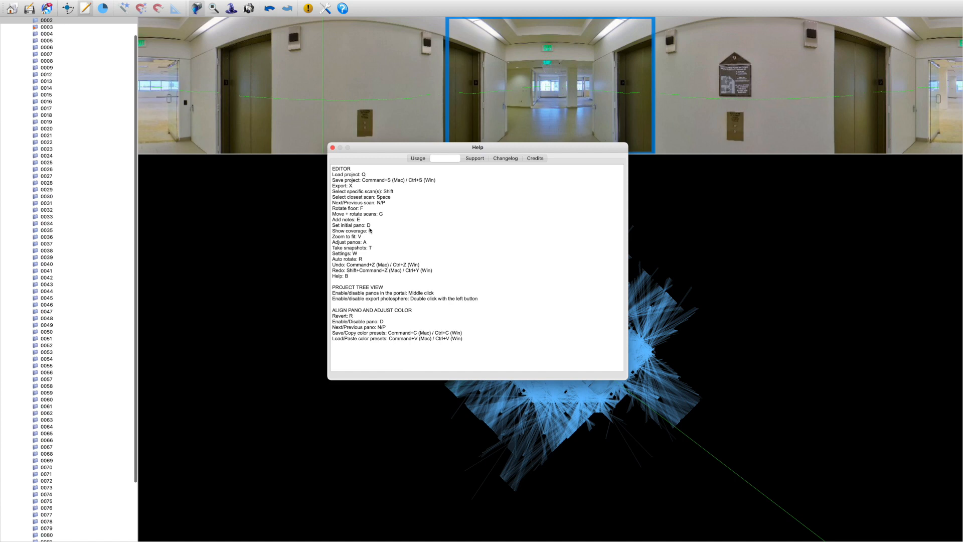
{"action": "left_click", "coordinate": [333, 148]}
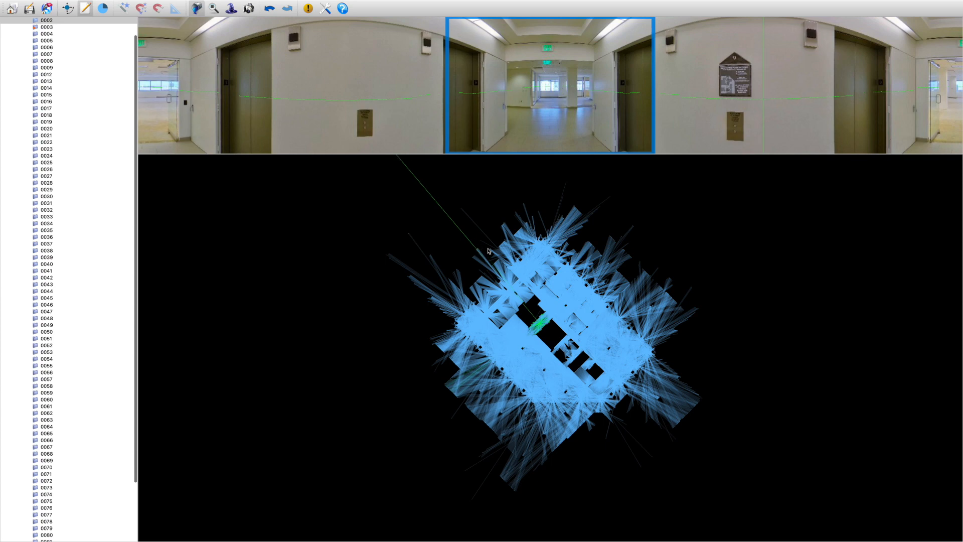
{"action": "scroll", "coordinate": [95, 111], "scroll_direction": "up", "scroll_amount": 1}
{"action": "scroll", "coordinate": [95, 111], "scroll_direction": "up", "scroll_amount": 1}
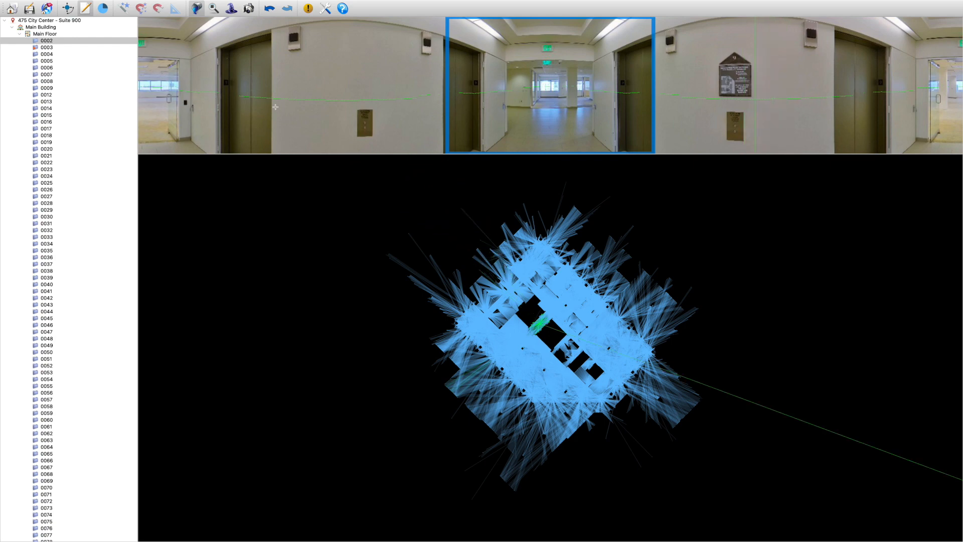
{"action": "left_click", "coordinate": [88, 14]}
{"action": "scroll", "coordinate": [215, 222], "scroll_direction": "down", "scroll_amount": 1}
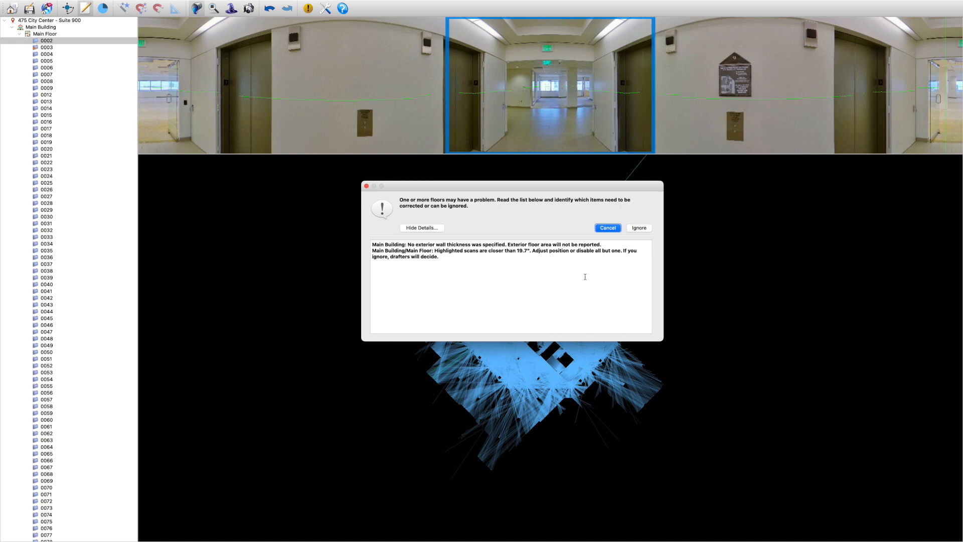
{"action": "left_click", "coordinate": [640, 228]}
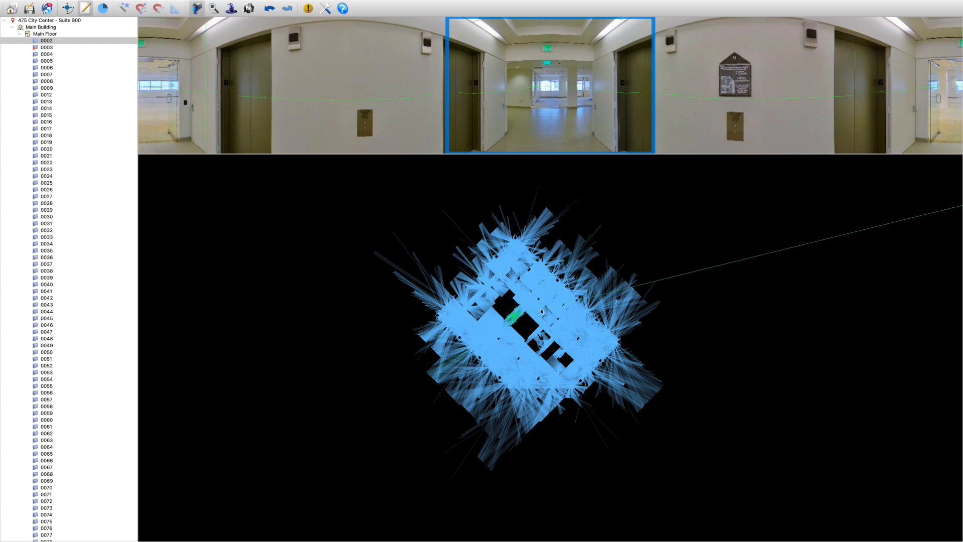
{"action": "left_click", "coordinate": [640, 229]}
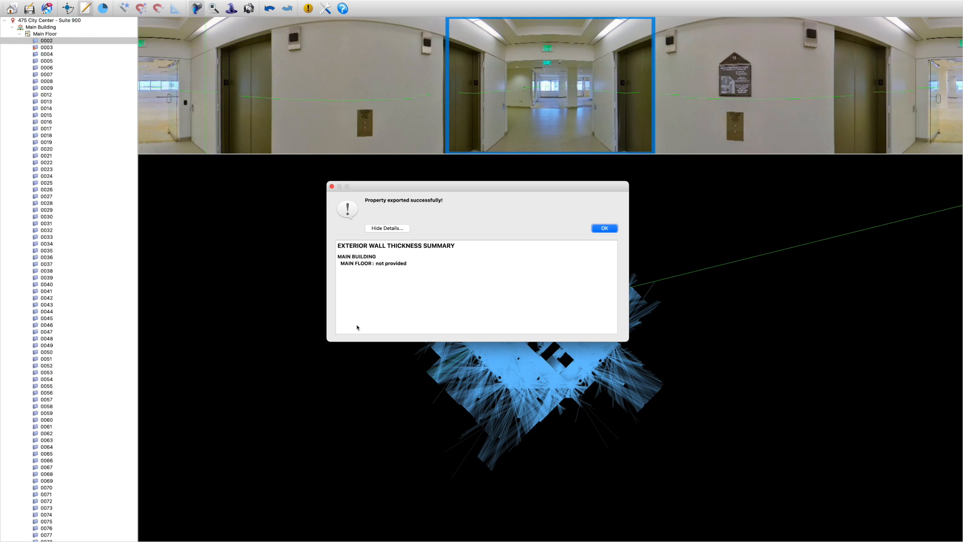
Dismiss the export summary, and start another export of the project but cancel it at the floor problem warnings
{"action": "left_click", "coordinate": [605, 229]}
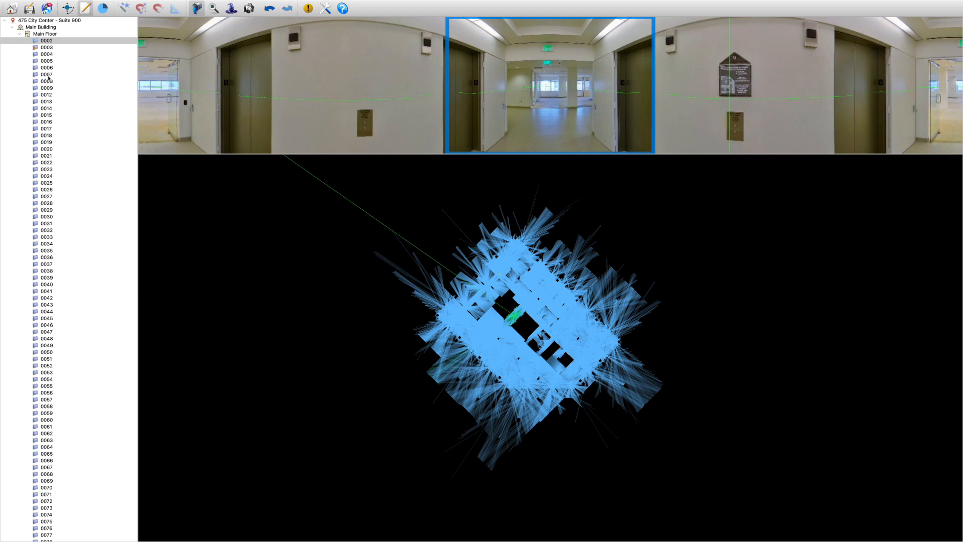
{"action": "left_click", "coordinate": [46, 10]}
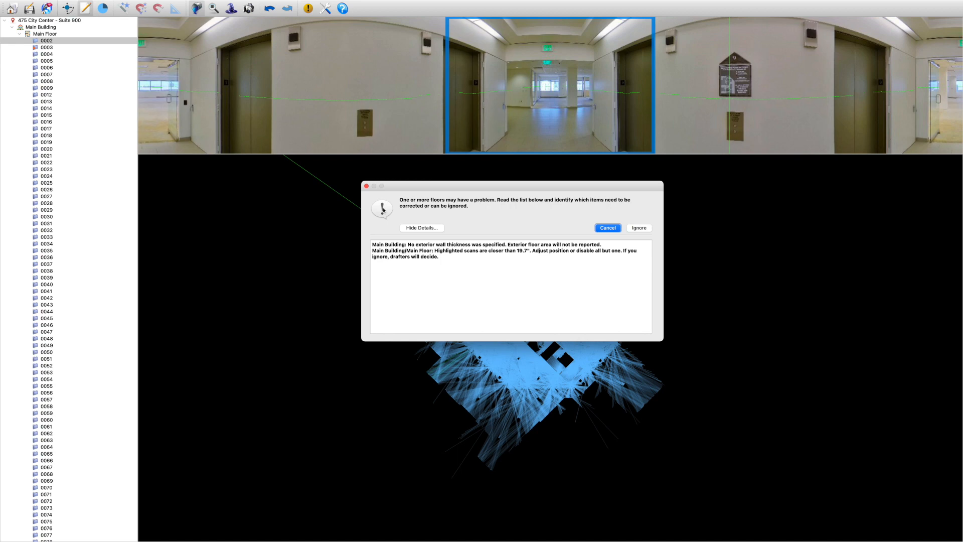
{"action": "left_click", "coordinate": [608, 229]}
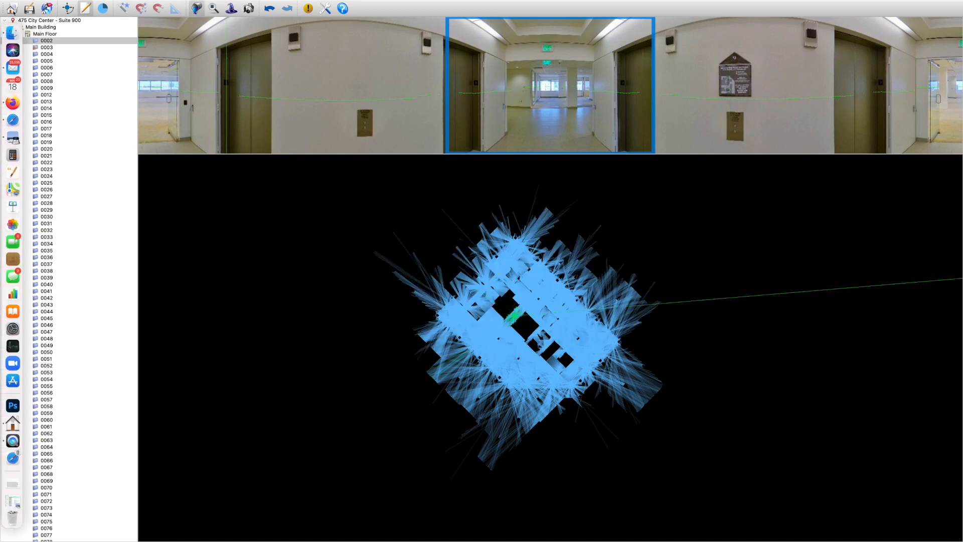
Activate the move and rotate scans tool, and review the units, import and export settings without changing them
{"action": "left_click", "coordinate": [67, 9]}
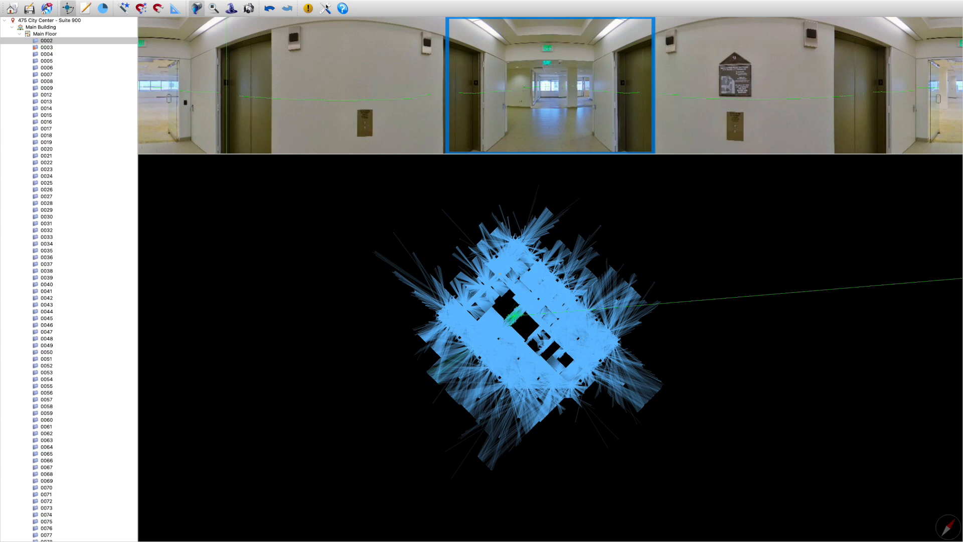
{"action": "left_click", "coordinate": [326, 9]}
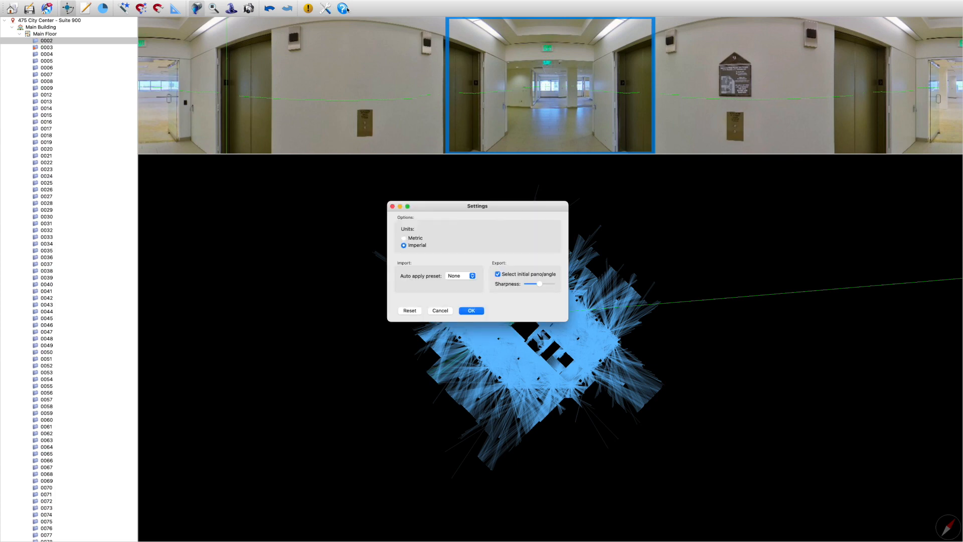
{"action": "left_click", "coordinate": [440, 311]}
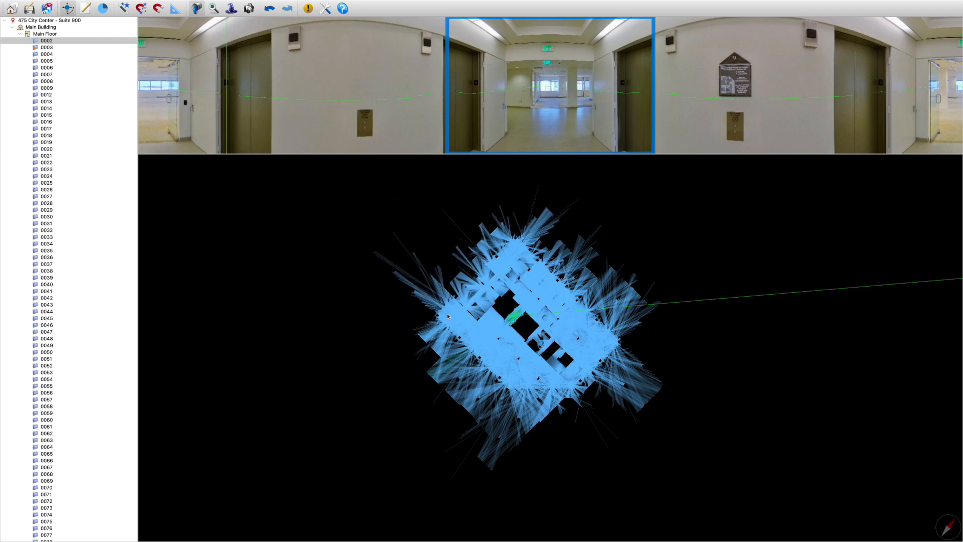
Review the usage guide, changelog, support information and keyboard shortcuts in Help, and close it
{"action": "left_click", "coordinate": [341, 8]}
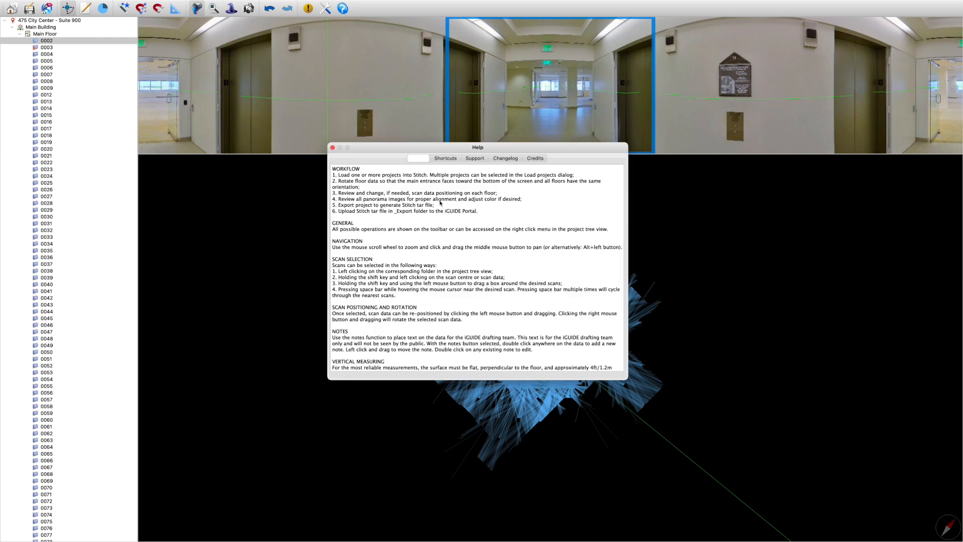
{"action": "scroll", "coordinate": [441, 203], "scroll_direction": "down", "scroll_amount": 3}
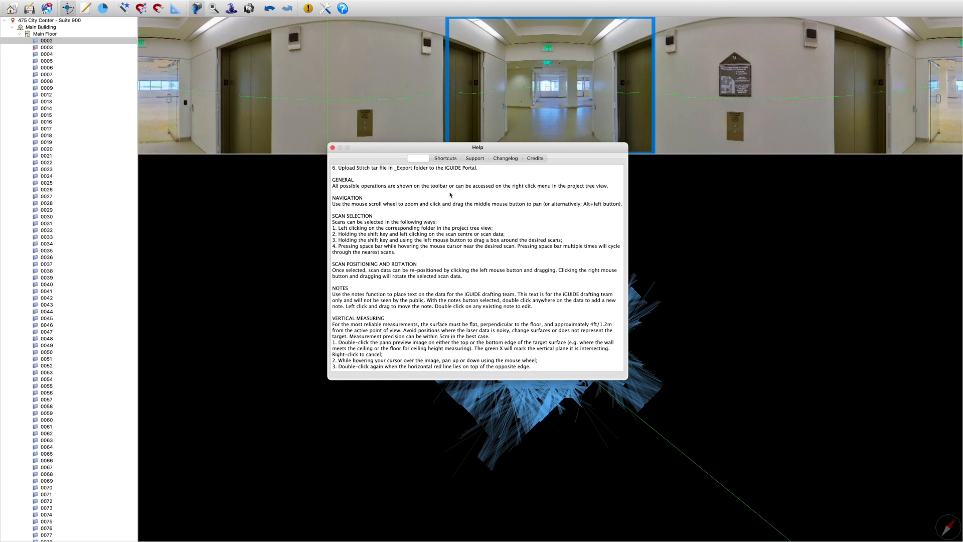
{"action": "left_click", "coordinate": [504, 159]}
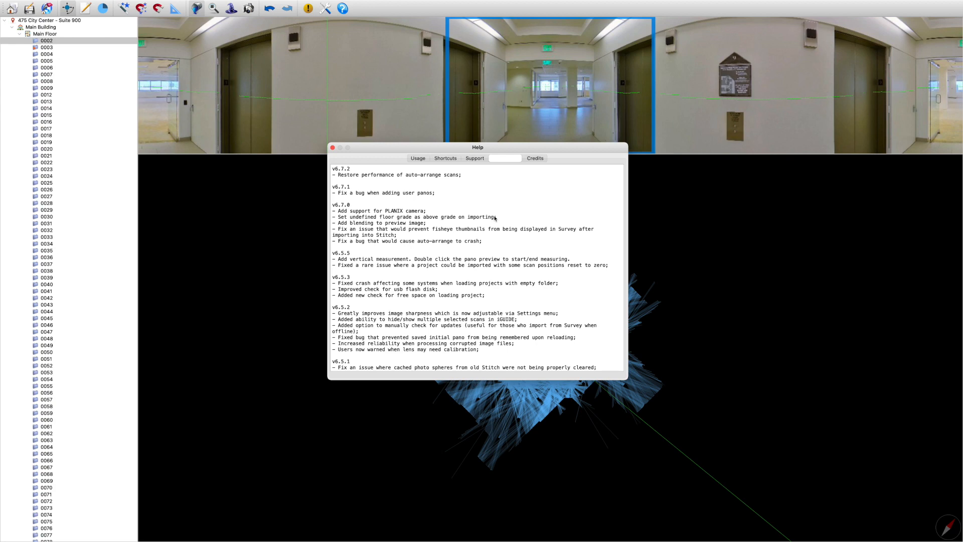
{"action": "scroll", "coordinate": [495, 219], "scroll_direction": "down", "scroll_amount": 5}
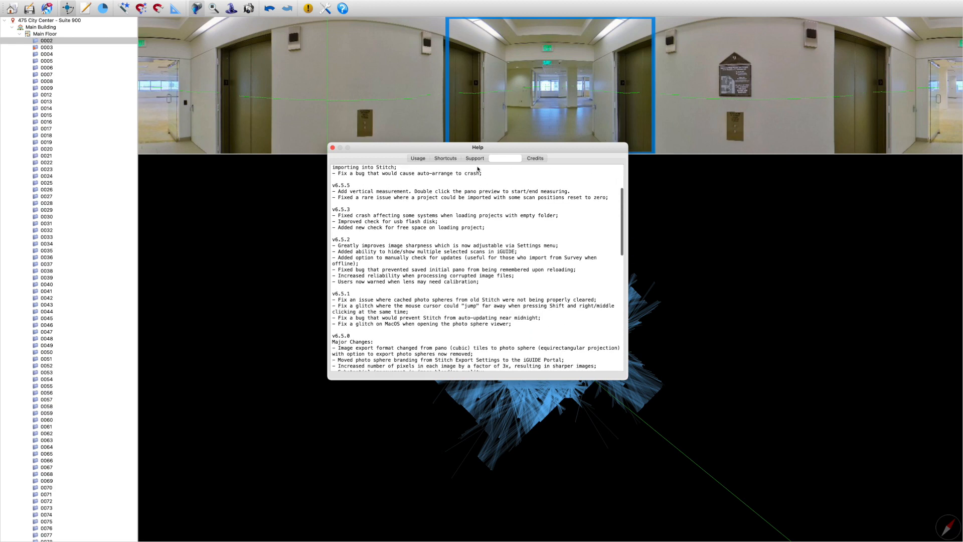
{"action": "left_click", "coordinate": [474, 159]}
{"action": "left_click", "coordinate": [536, 159]}
{"action": "left_click", "coordinate": [467, 158]}
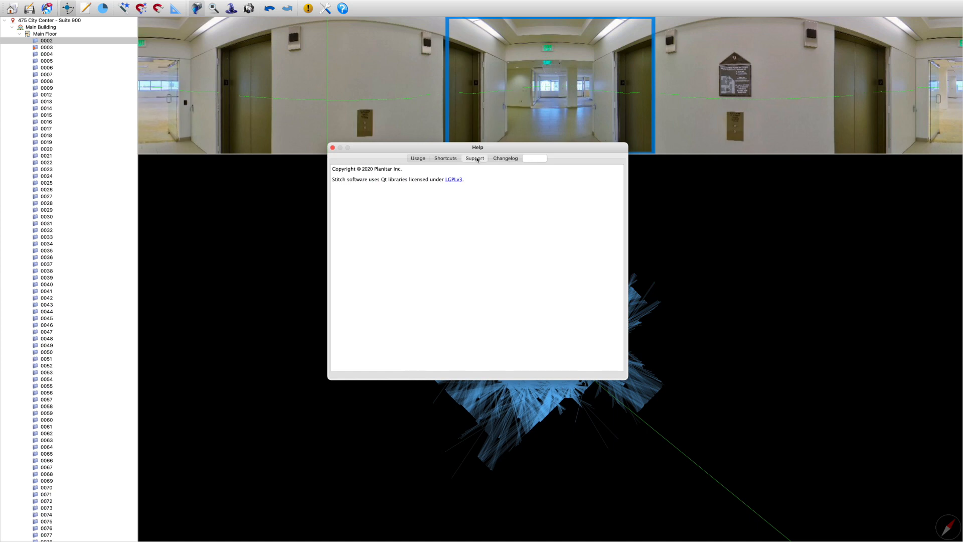
{"action": "left_click", "coordinate": [446, 158]}
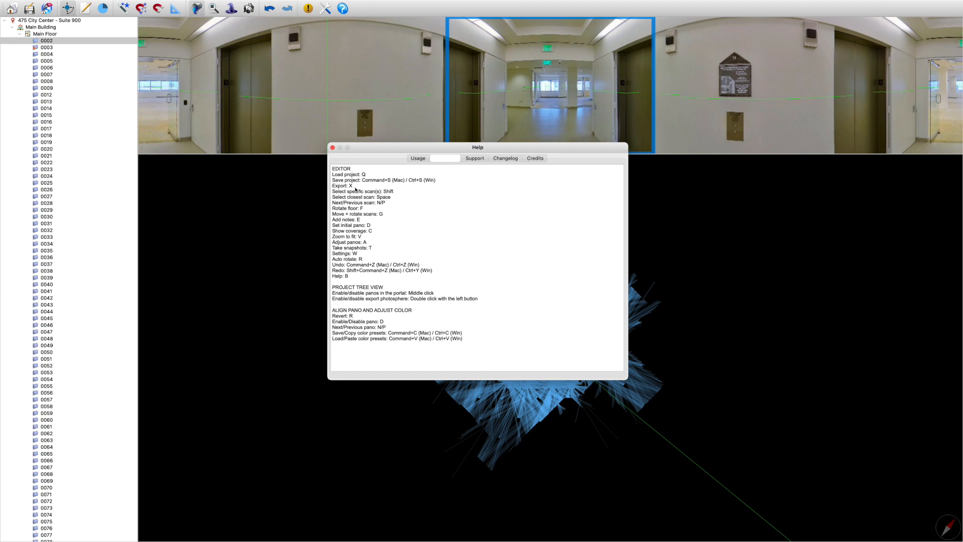
{"action": "left_click", "coordinate": [333, 148]}
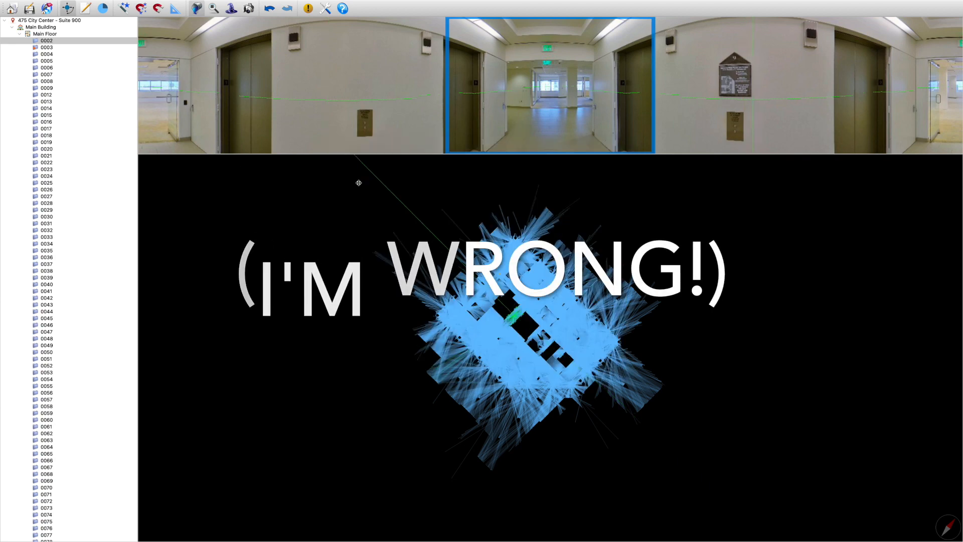